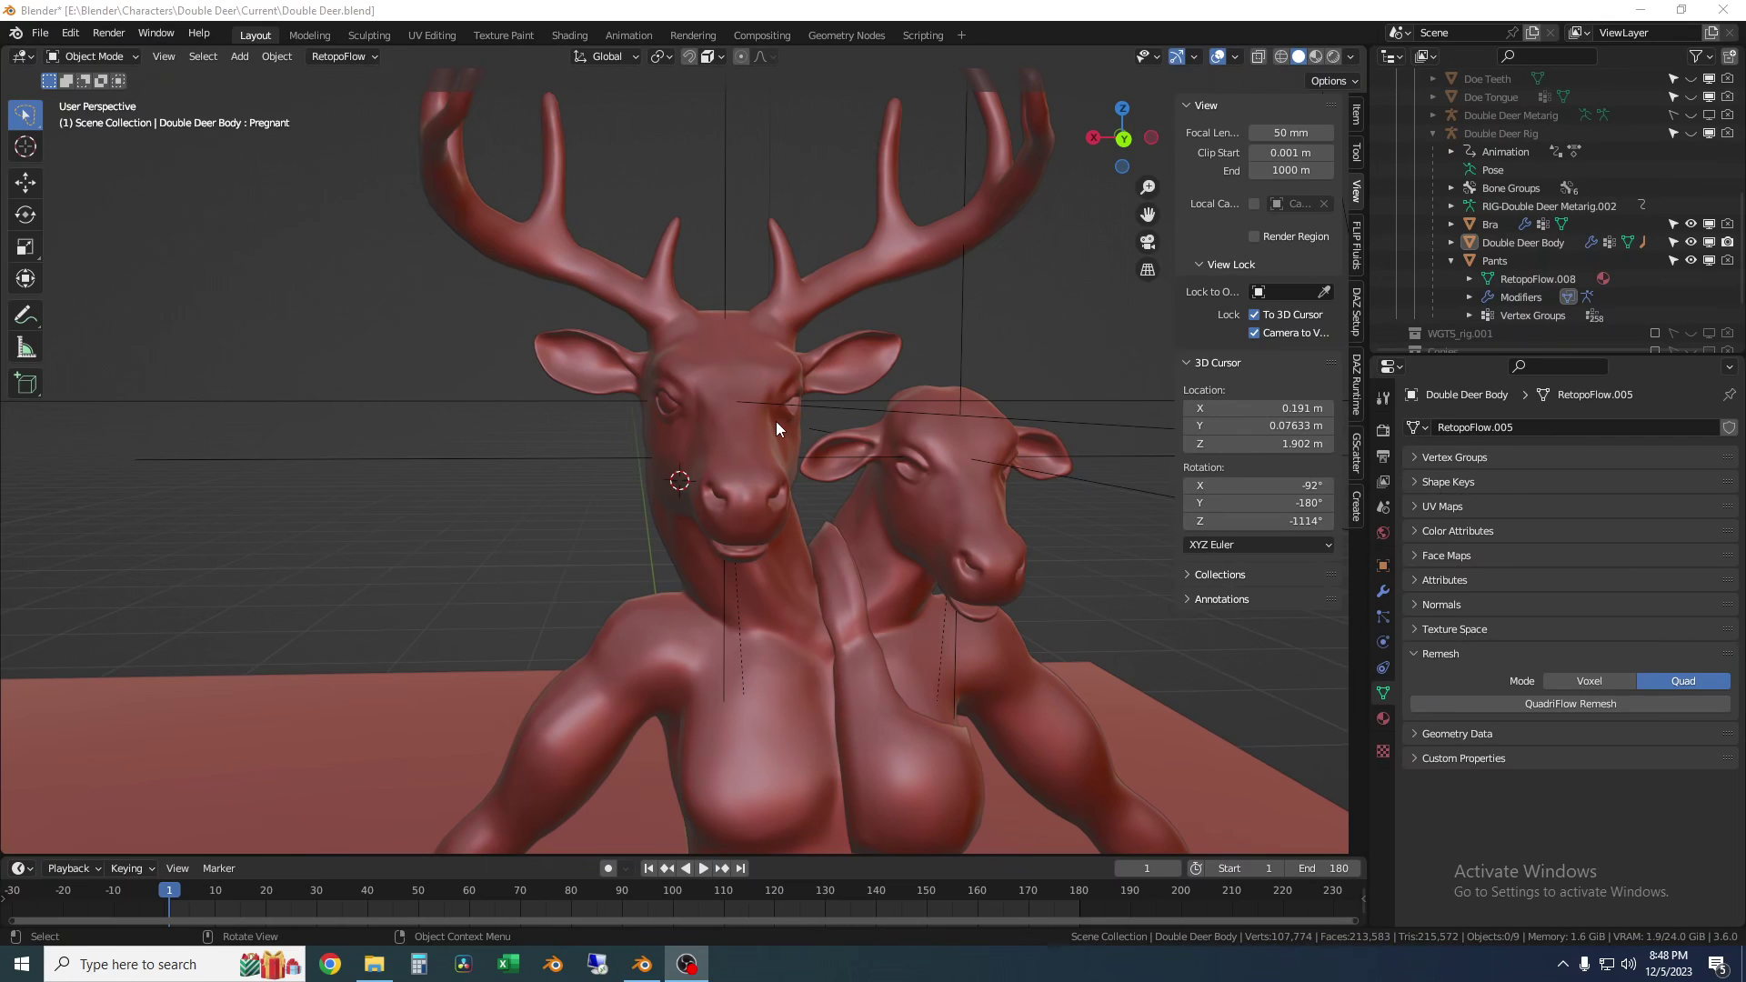
Select the buck's right eye sphere
middle_drag(657, 406, 918, 492)
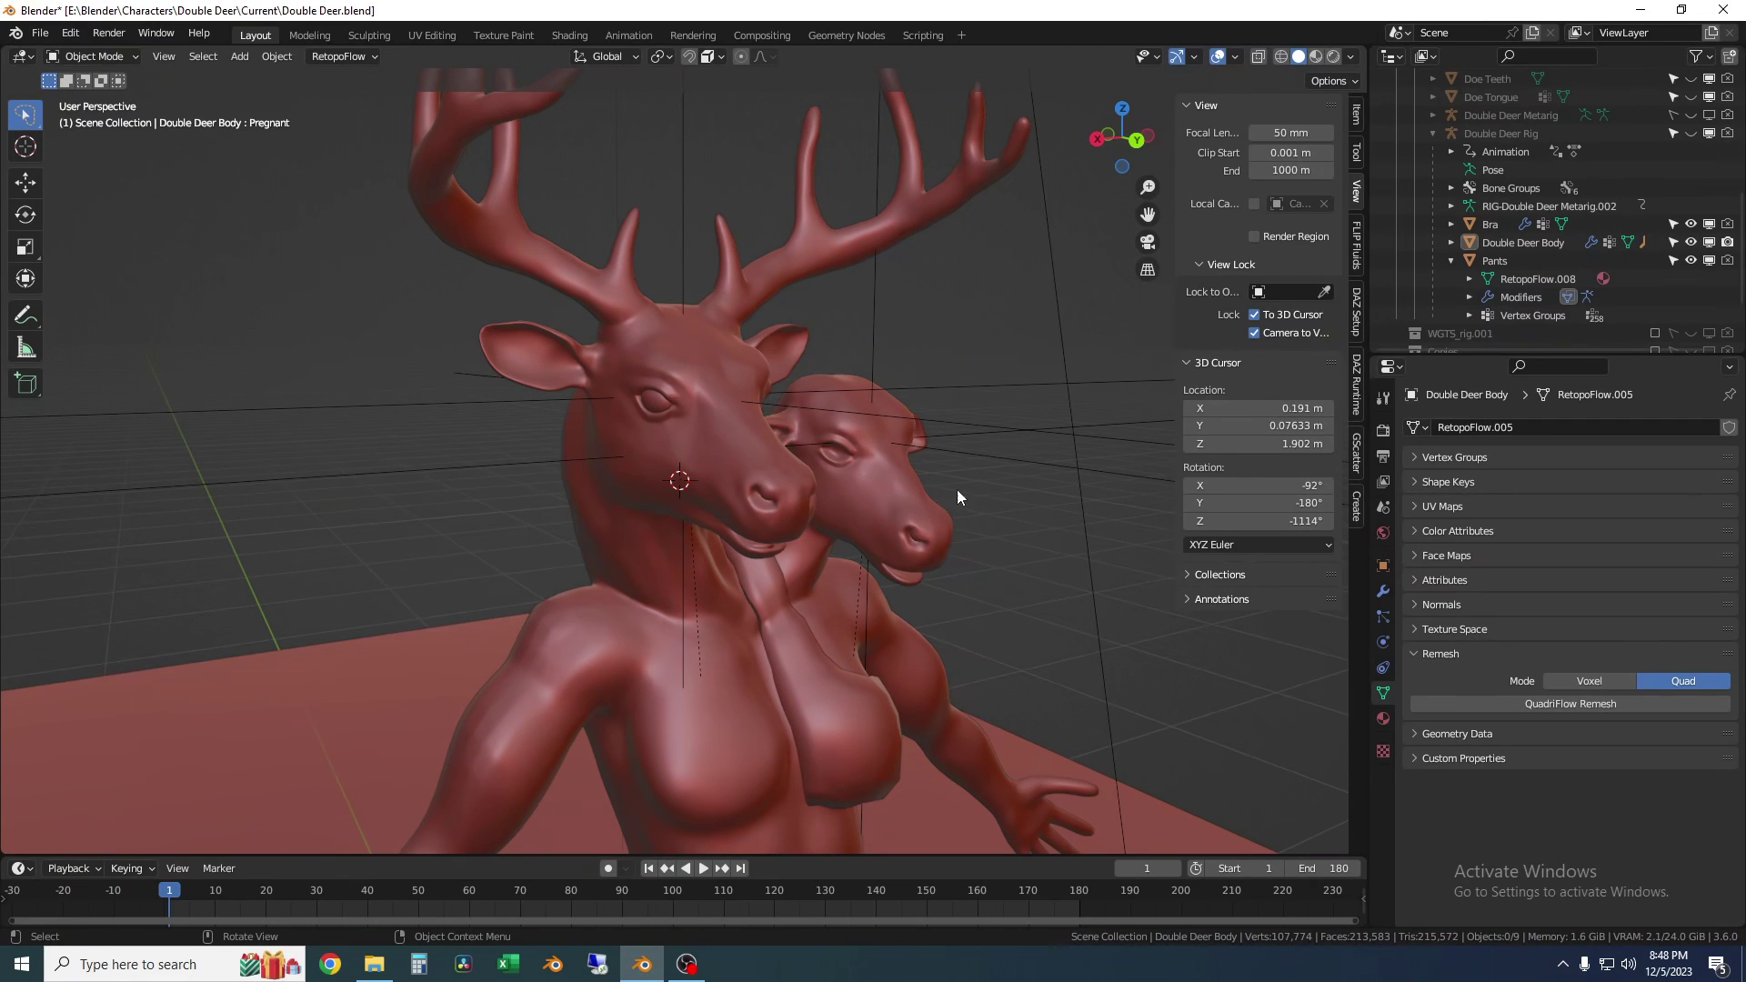
middle_drag(712, 461, 879, 524)
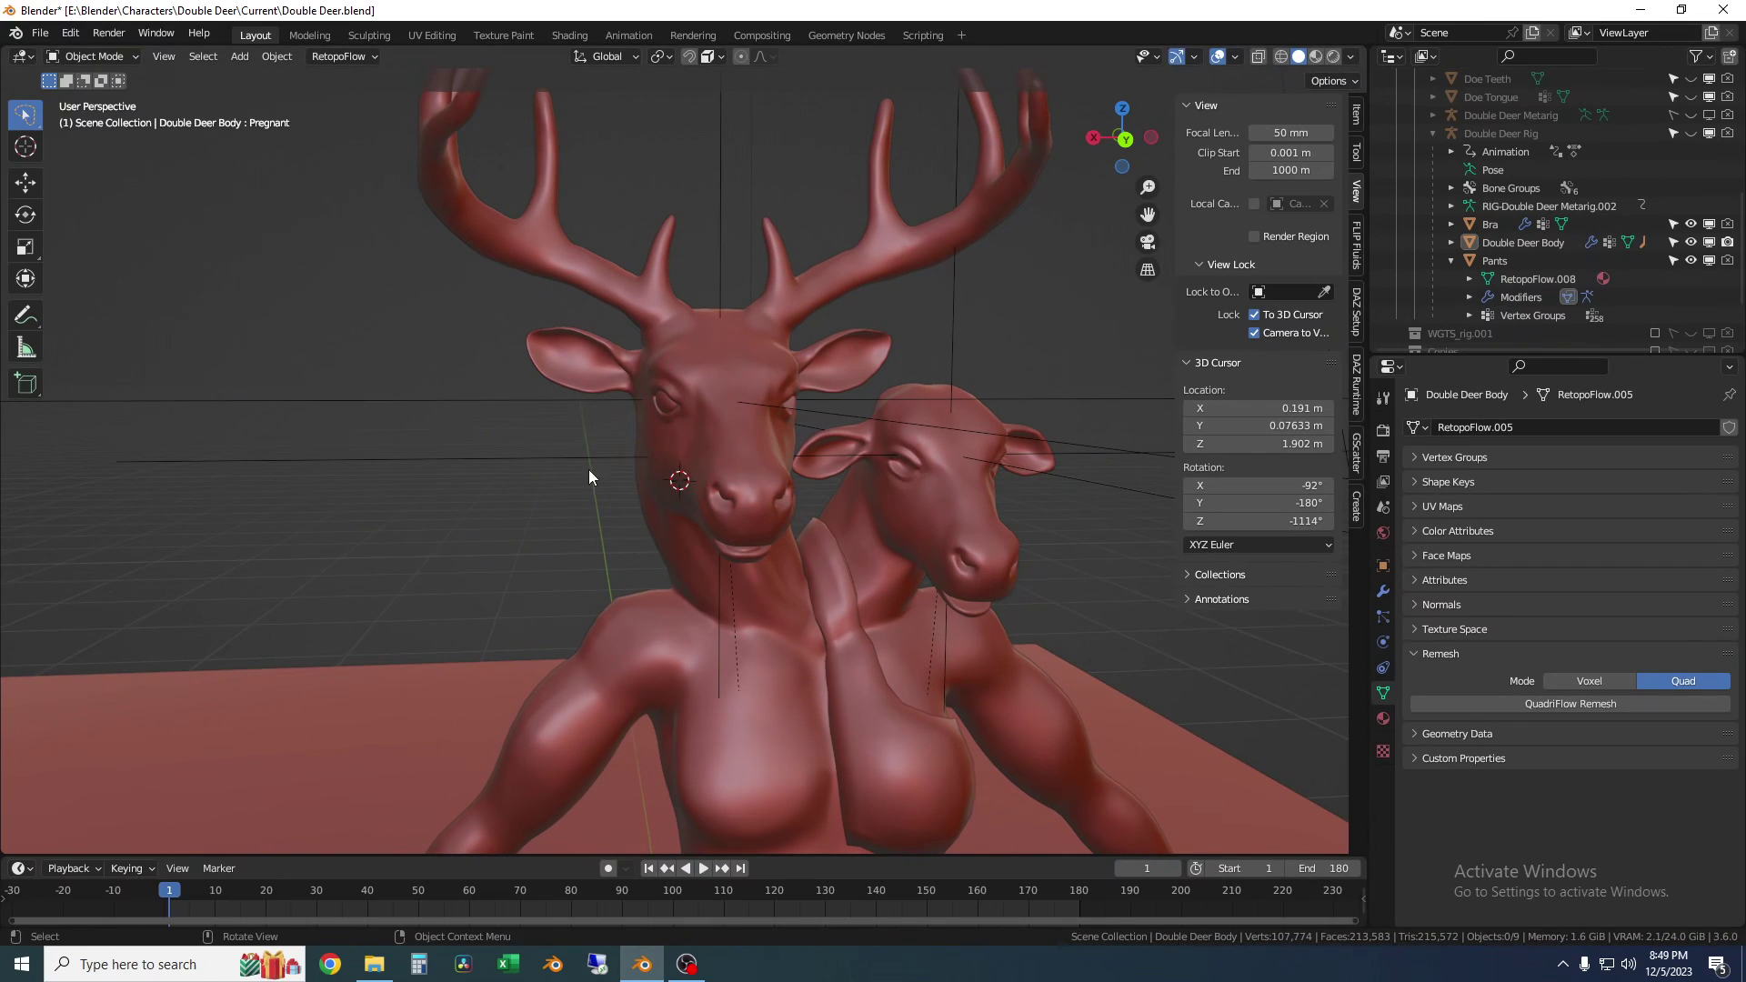
click(662, 412)
scroll(668, 405, up, 5)
scroll(670, 412, down, 2)
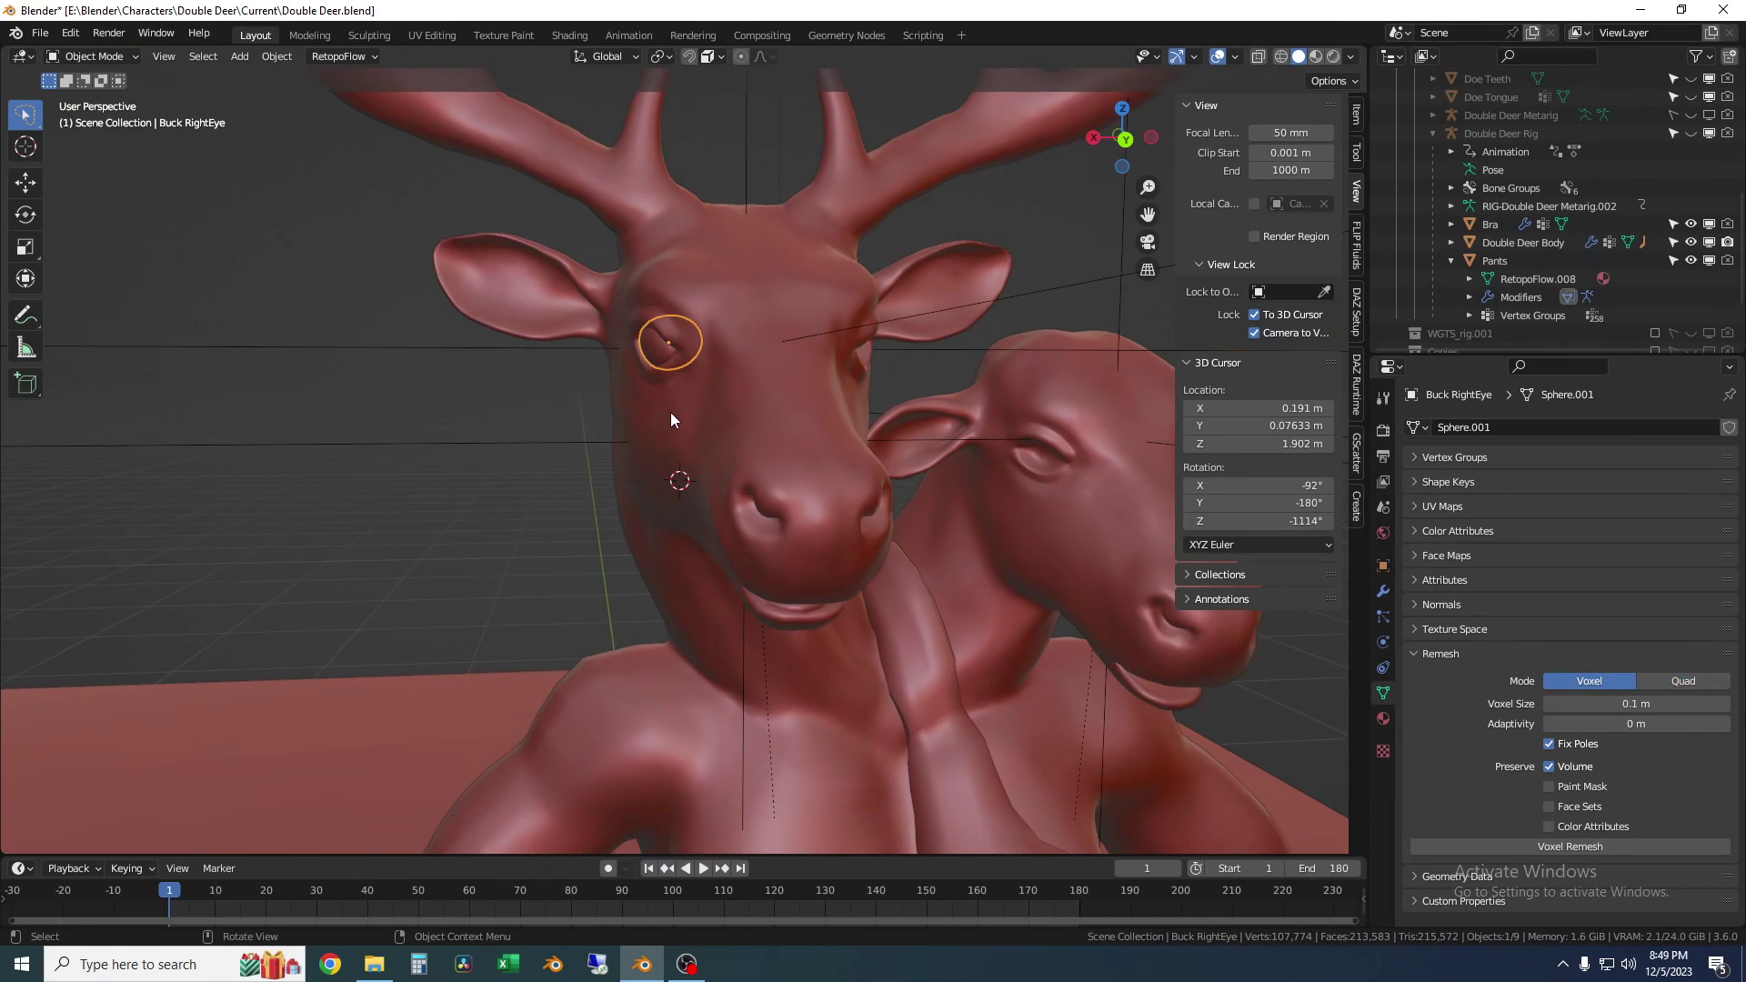
Switch to Back Orthographic view and zoom out to frame the whole deer
middle_drag(732, 433, 801, 398)
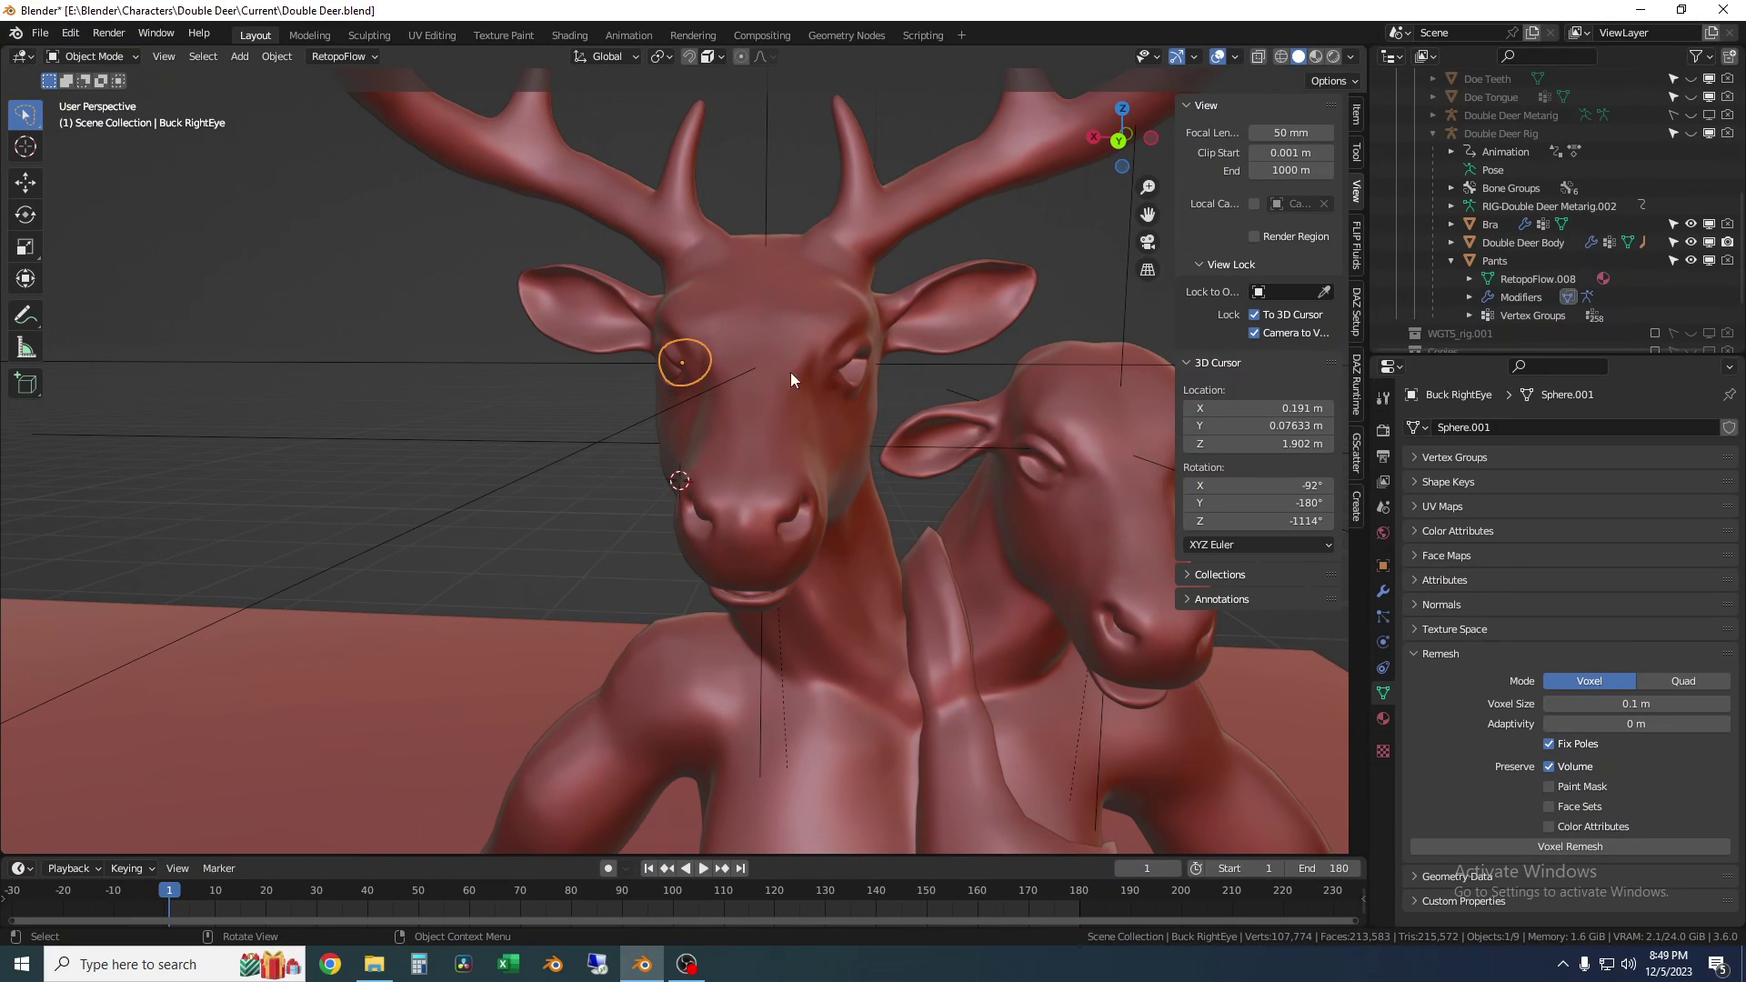
click(1119, 142)
scroll(898, 269, down, 3)
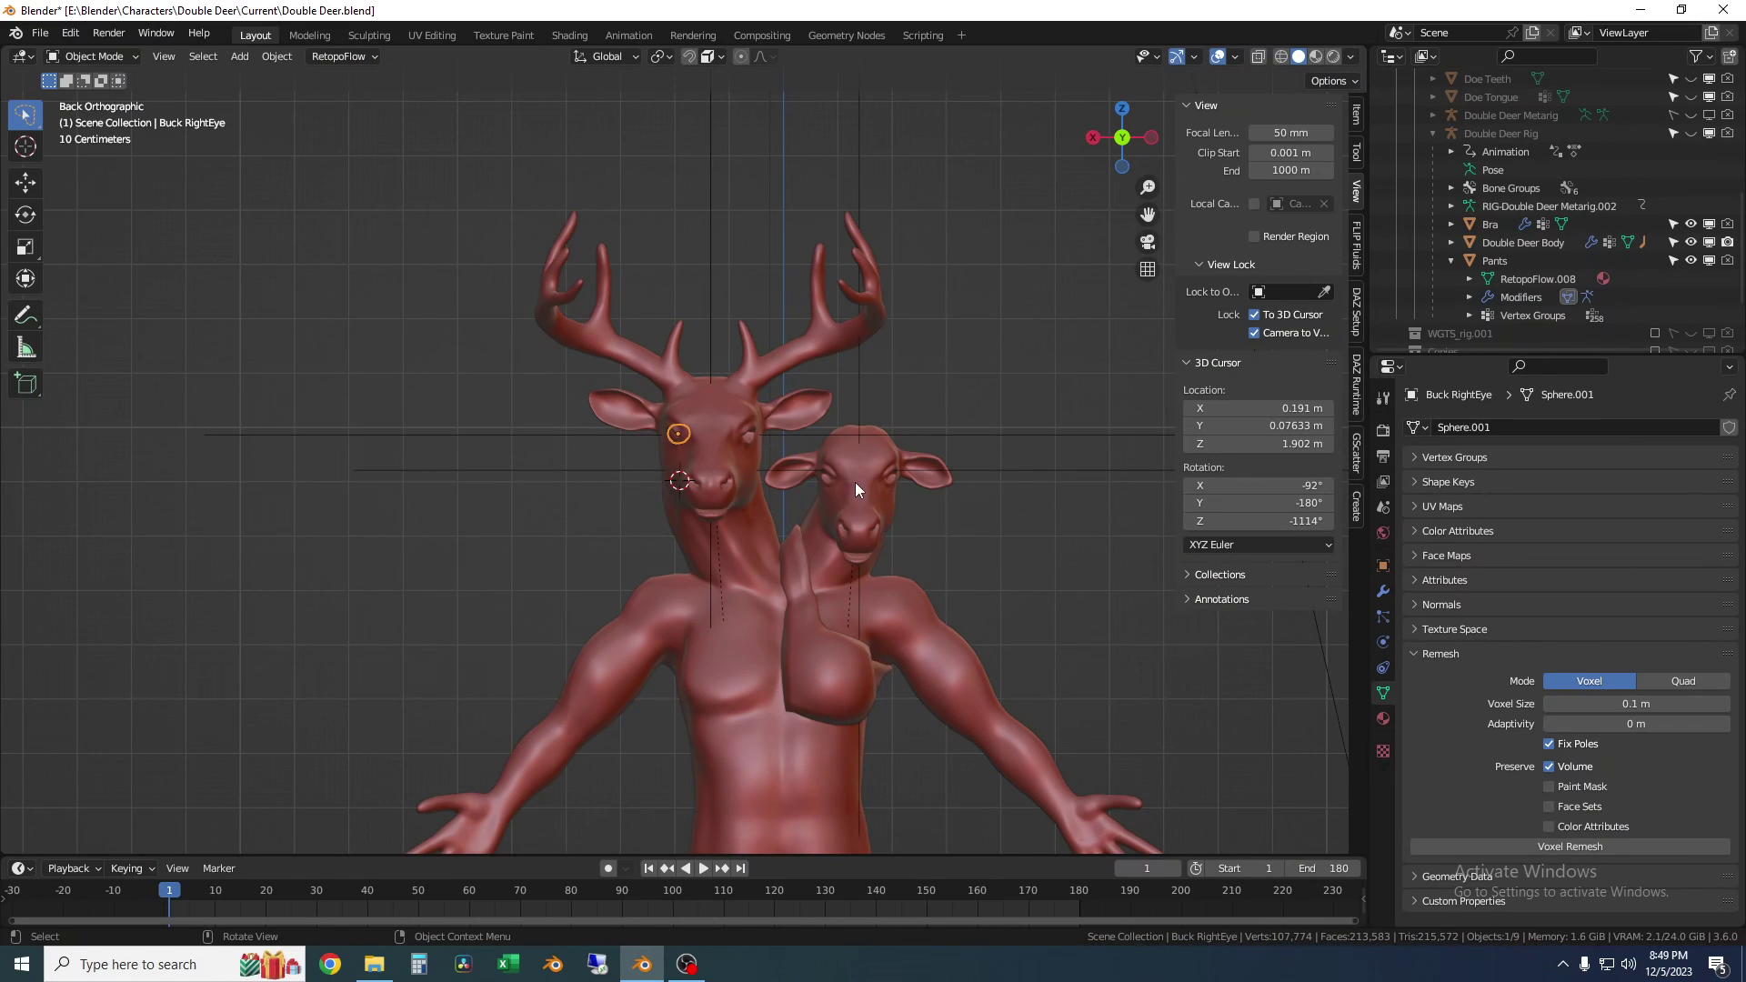
click(916, 539)
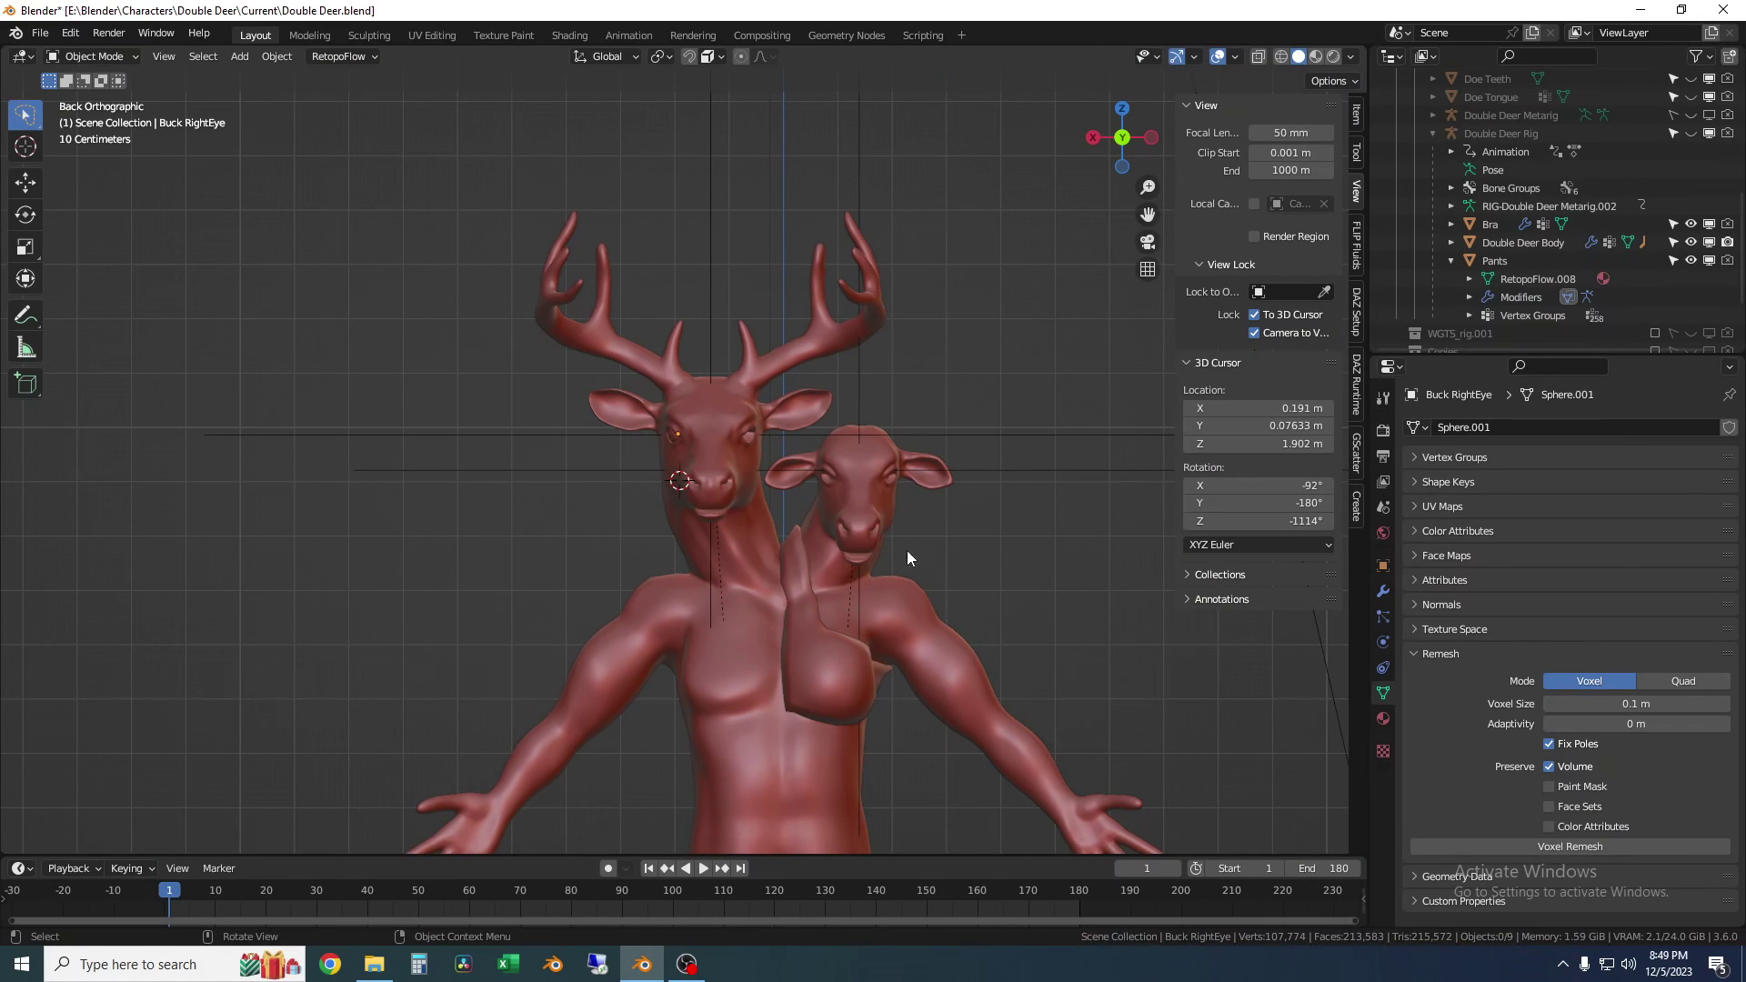
click(1698, 133)
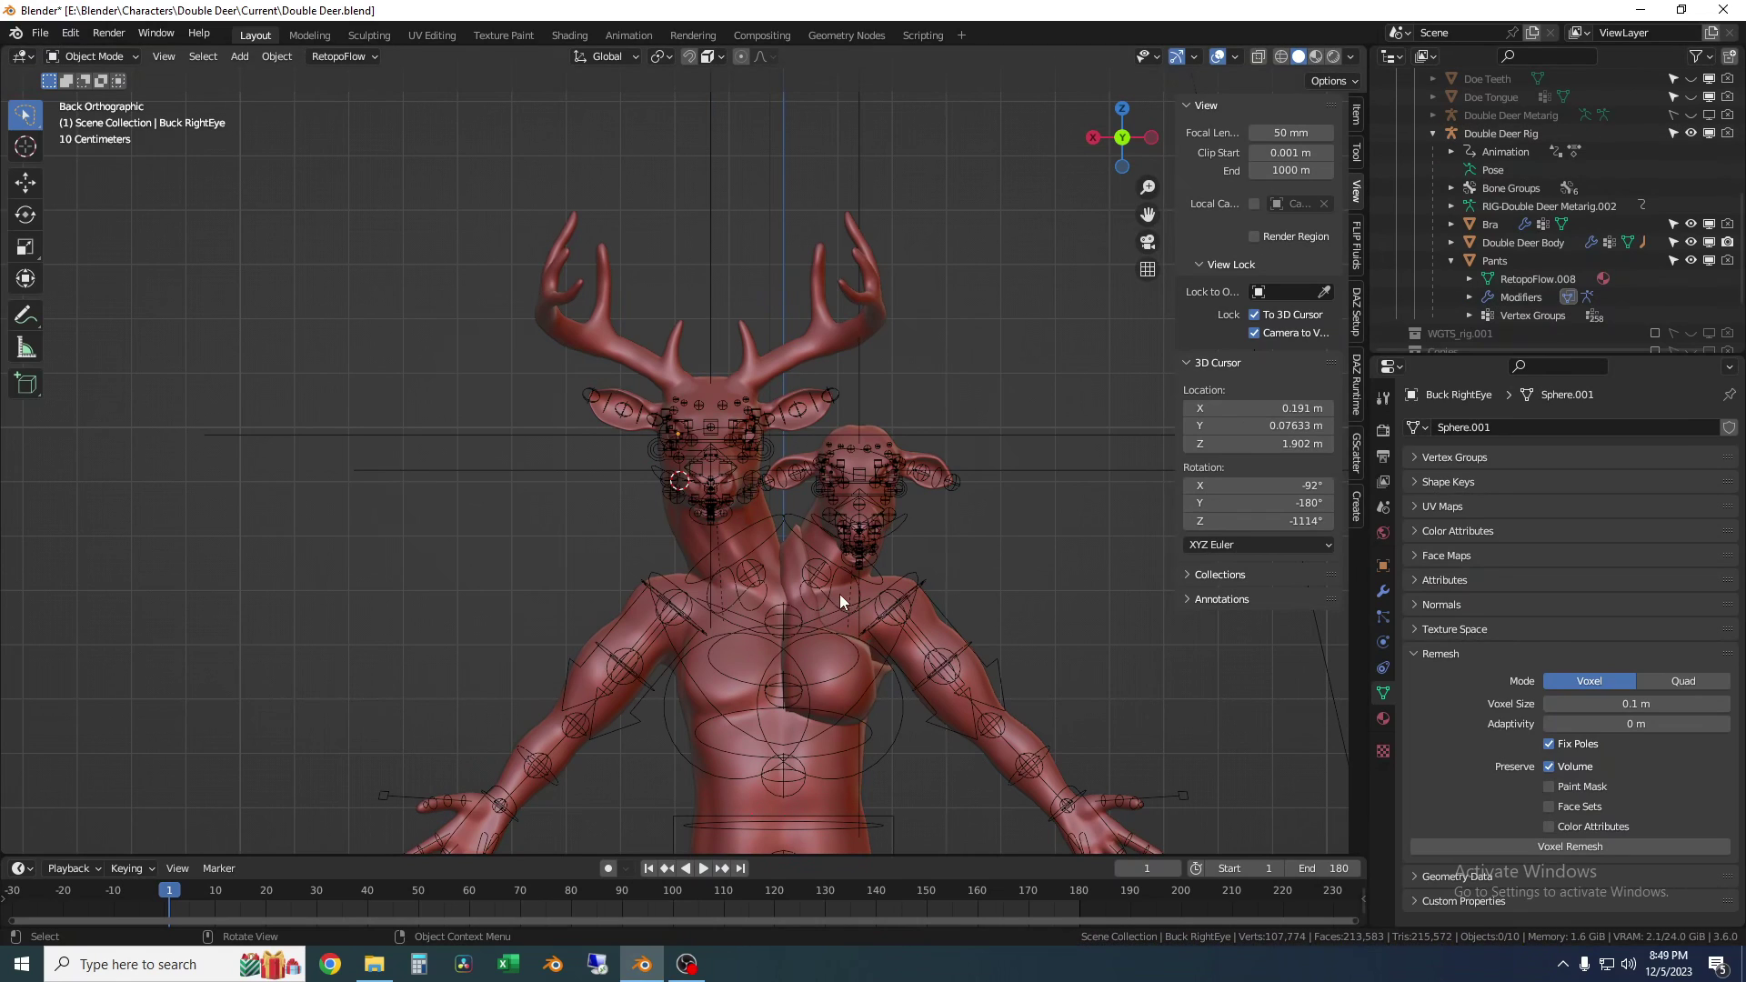
scroll(685, 427, up, 6)
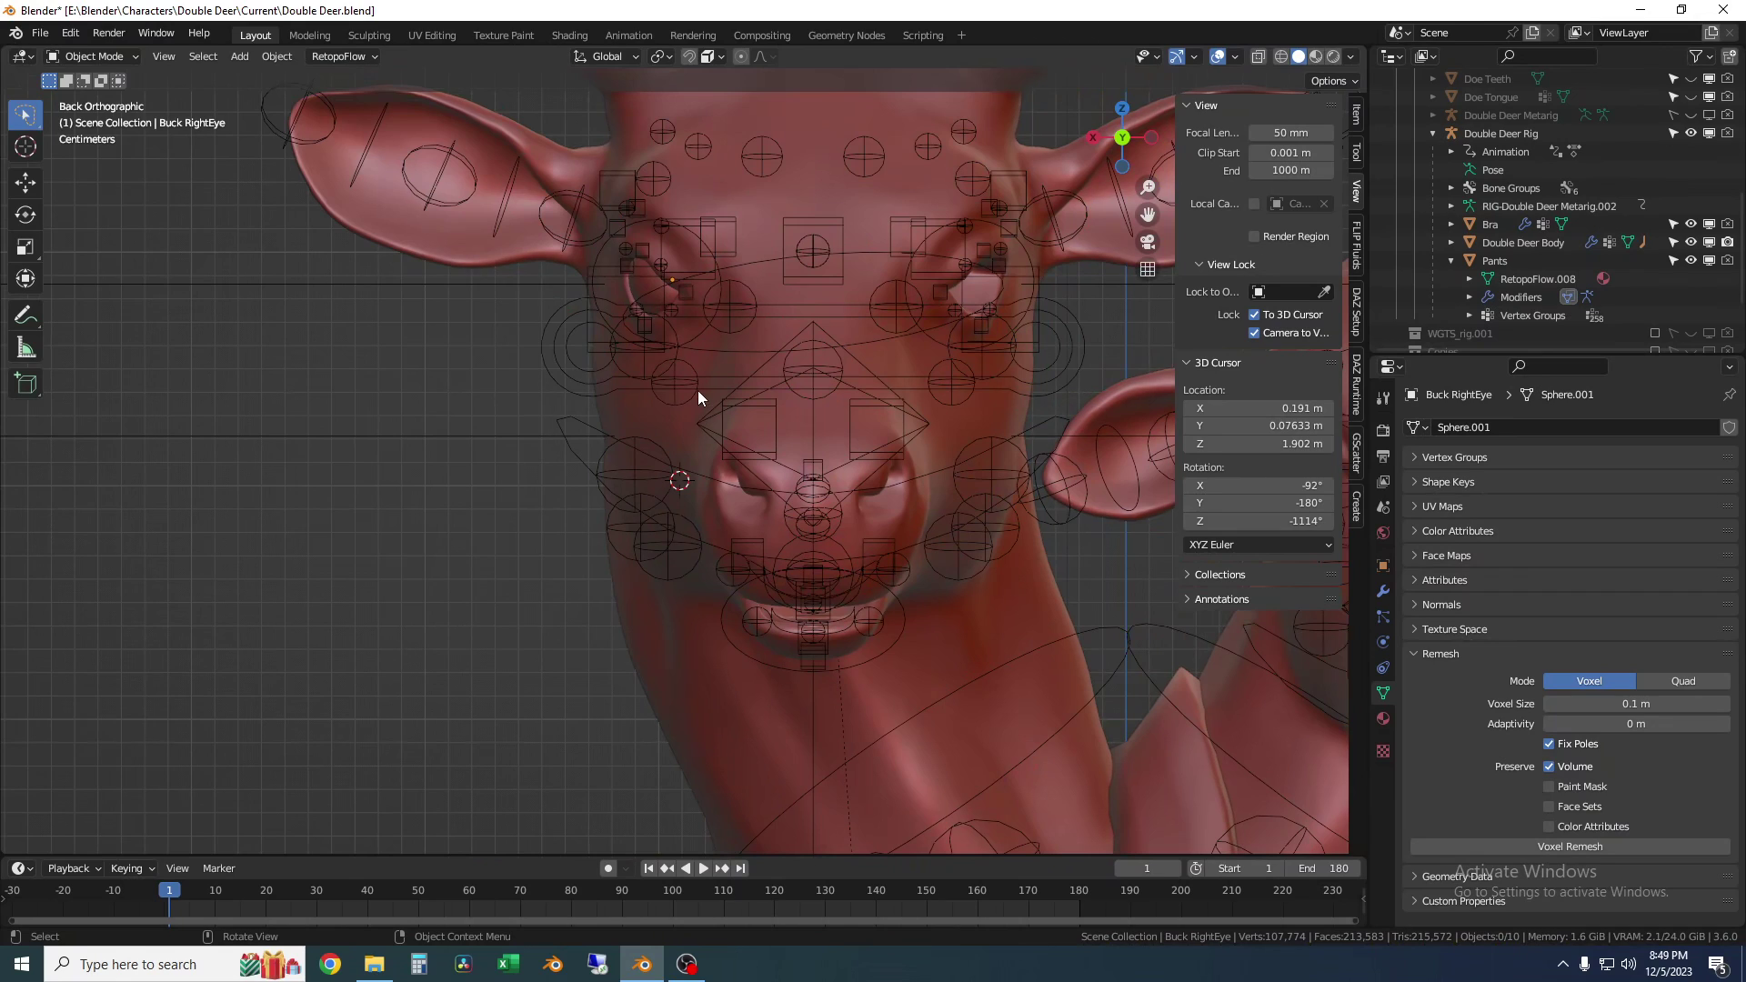
scroll(723, 406, down, 2)
scroll(722, 407, down, 1)
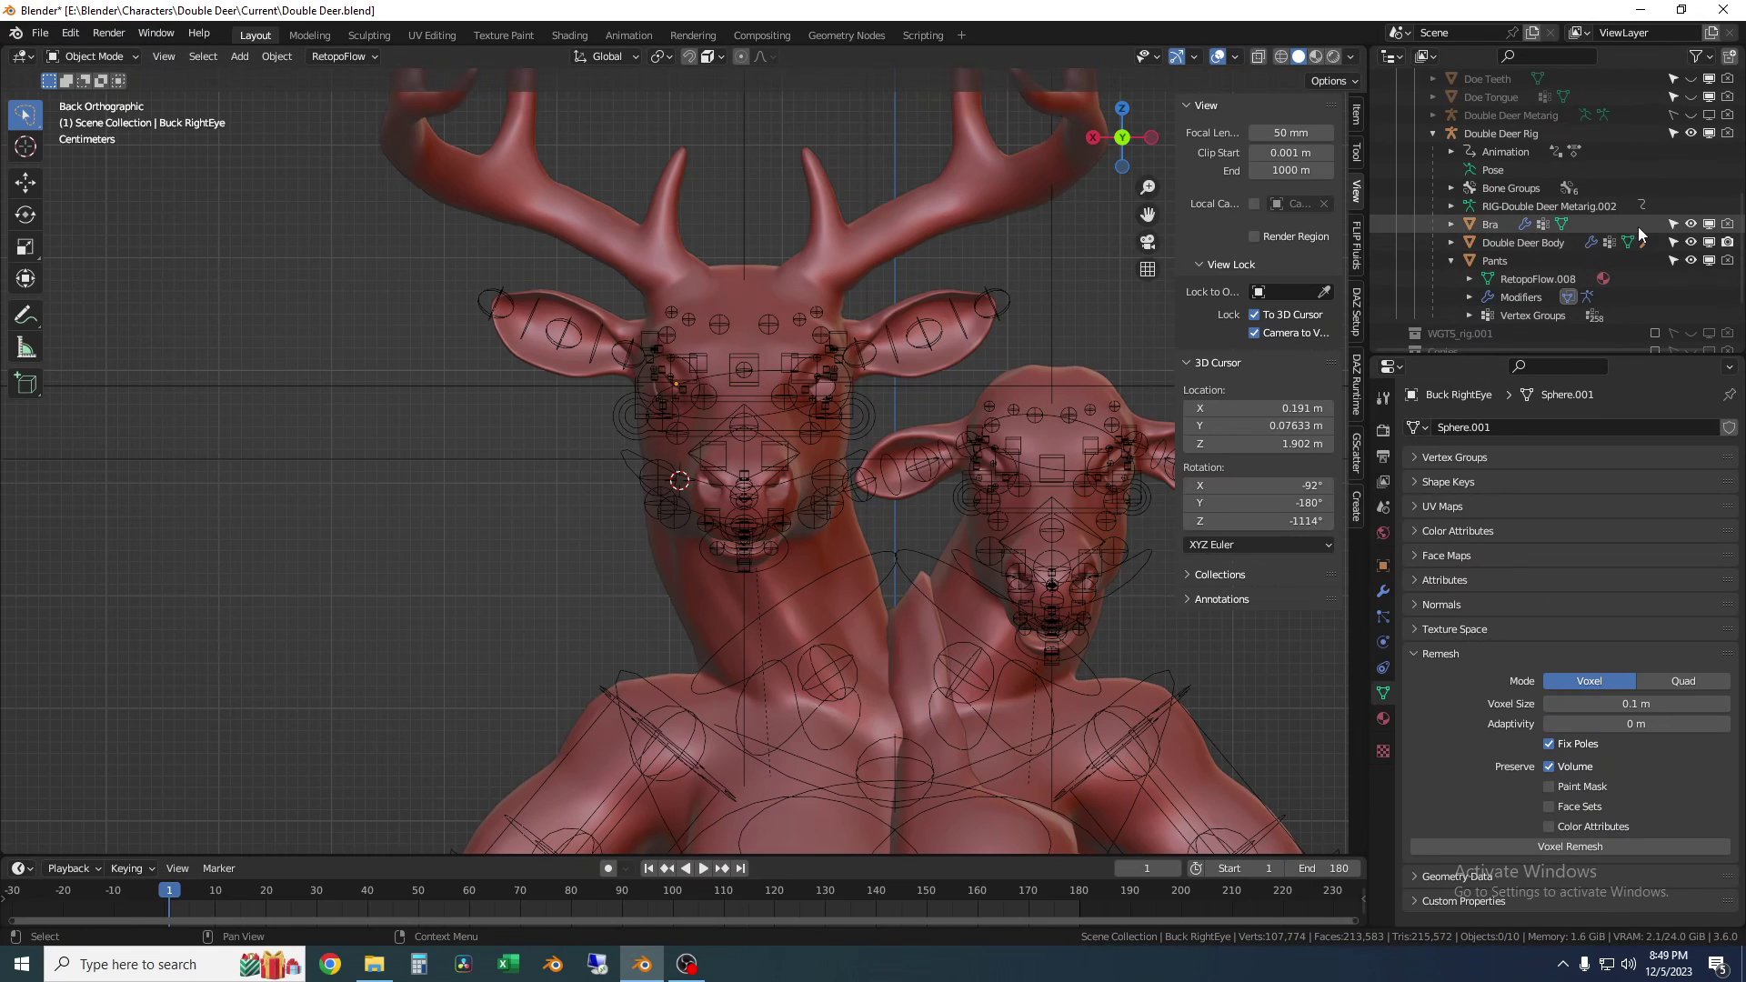
click(1691, 134)
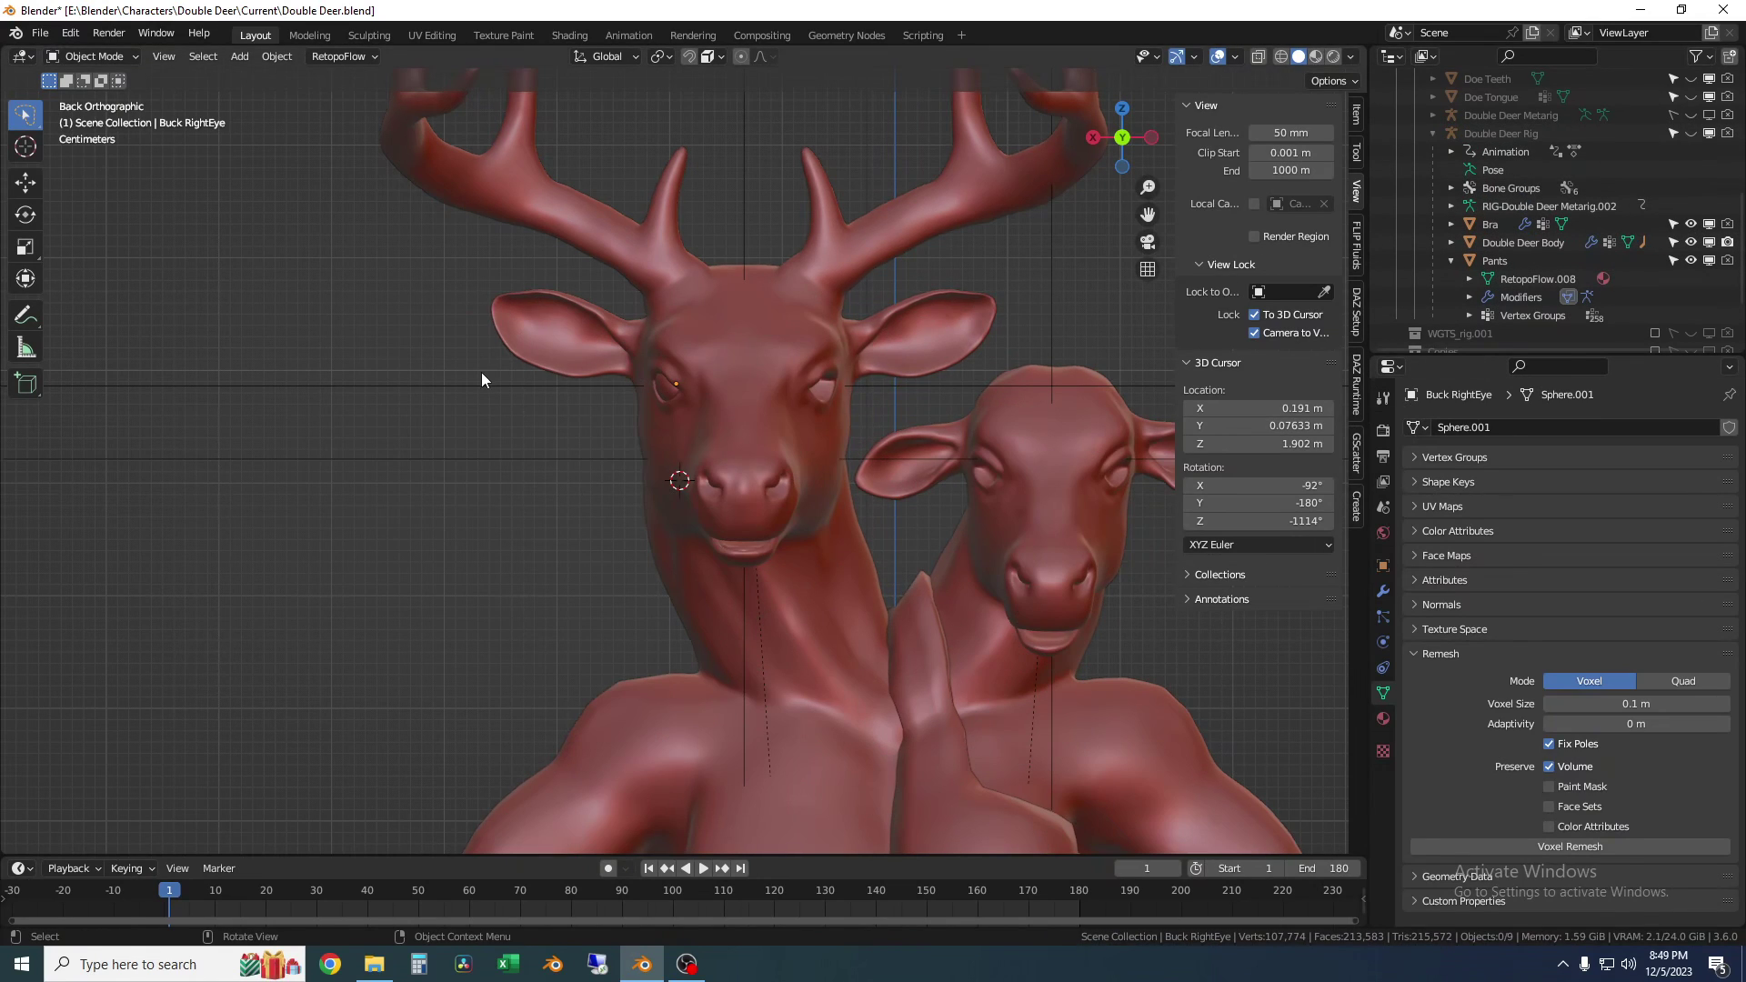
middle_drag(488, 378, 677, 343)
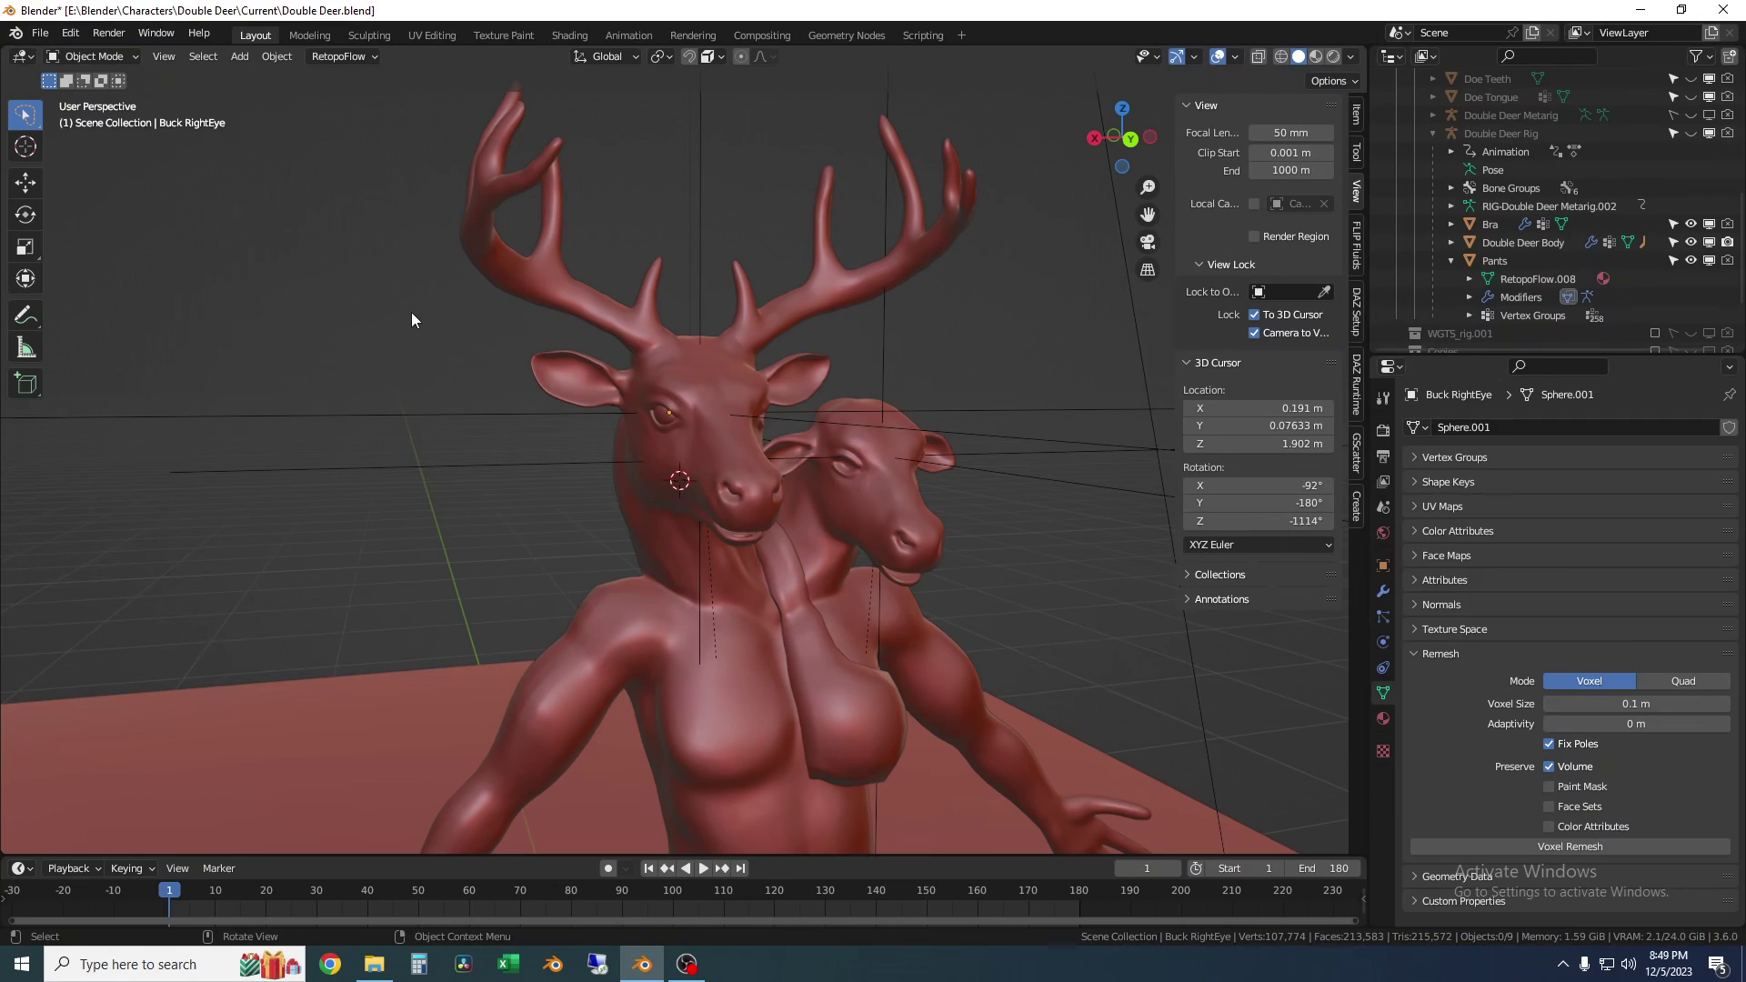
Browse the Add > Empty menu and cancel without adding anything
key(shift+a)
mouse_move(412, 314)
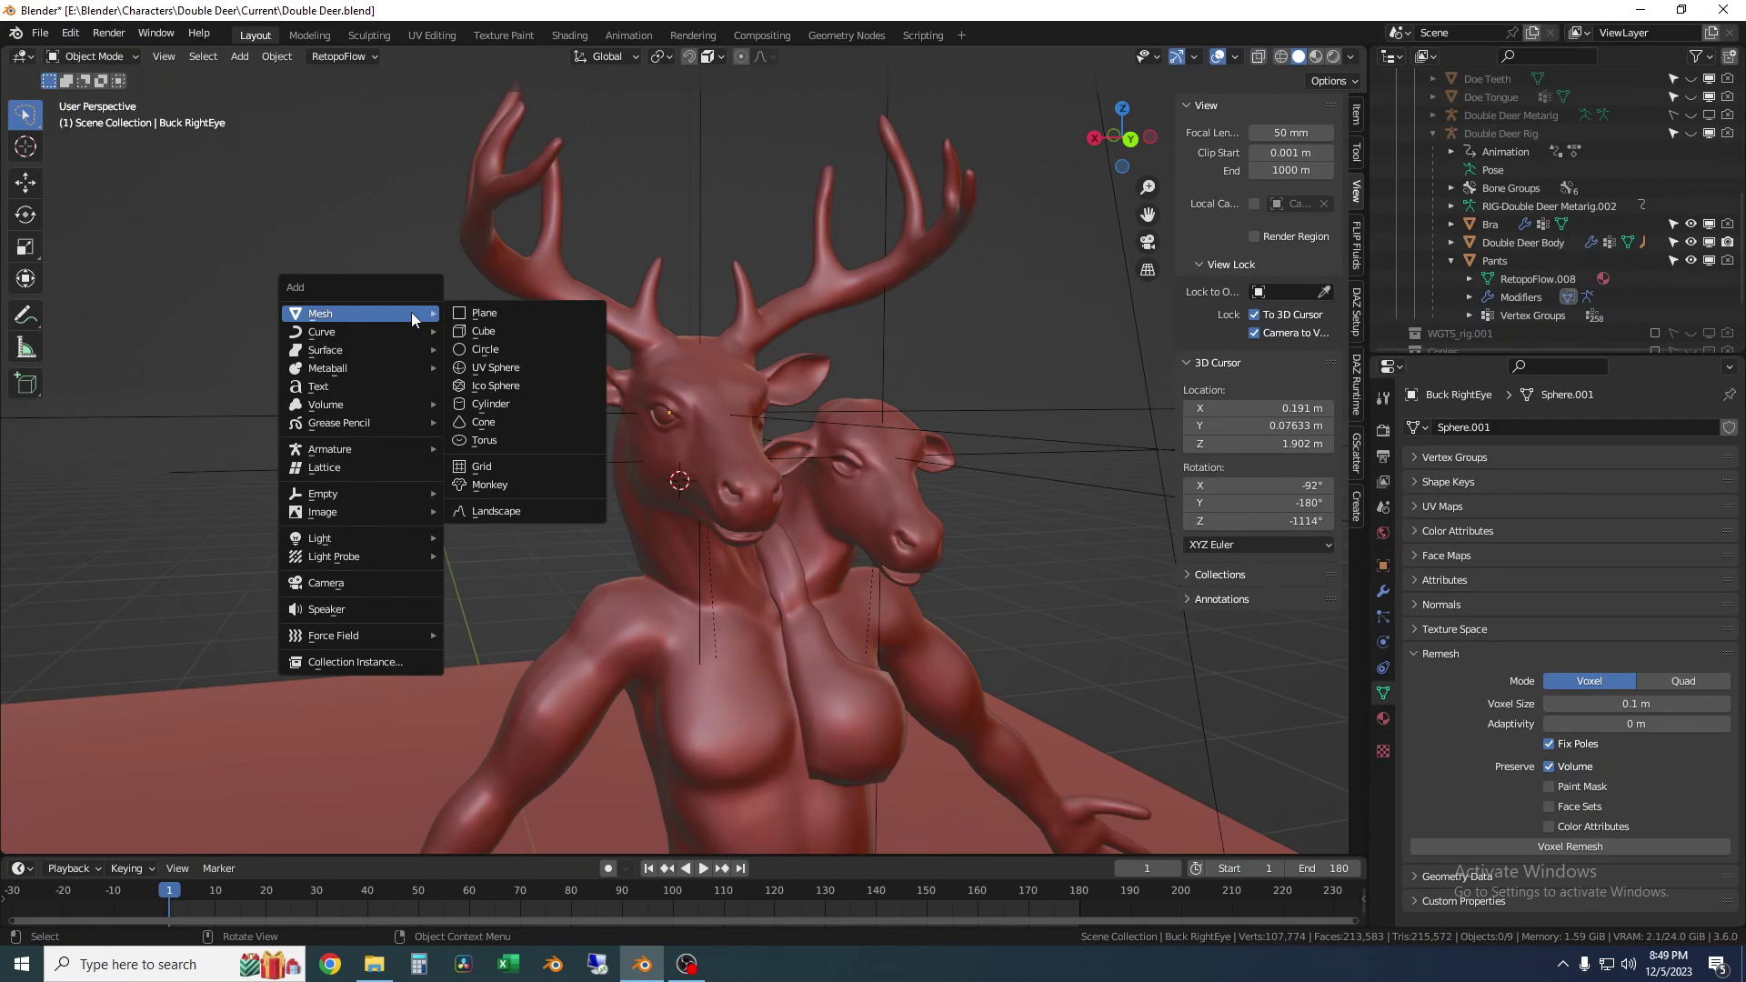
mouse_move(363, 500)
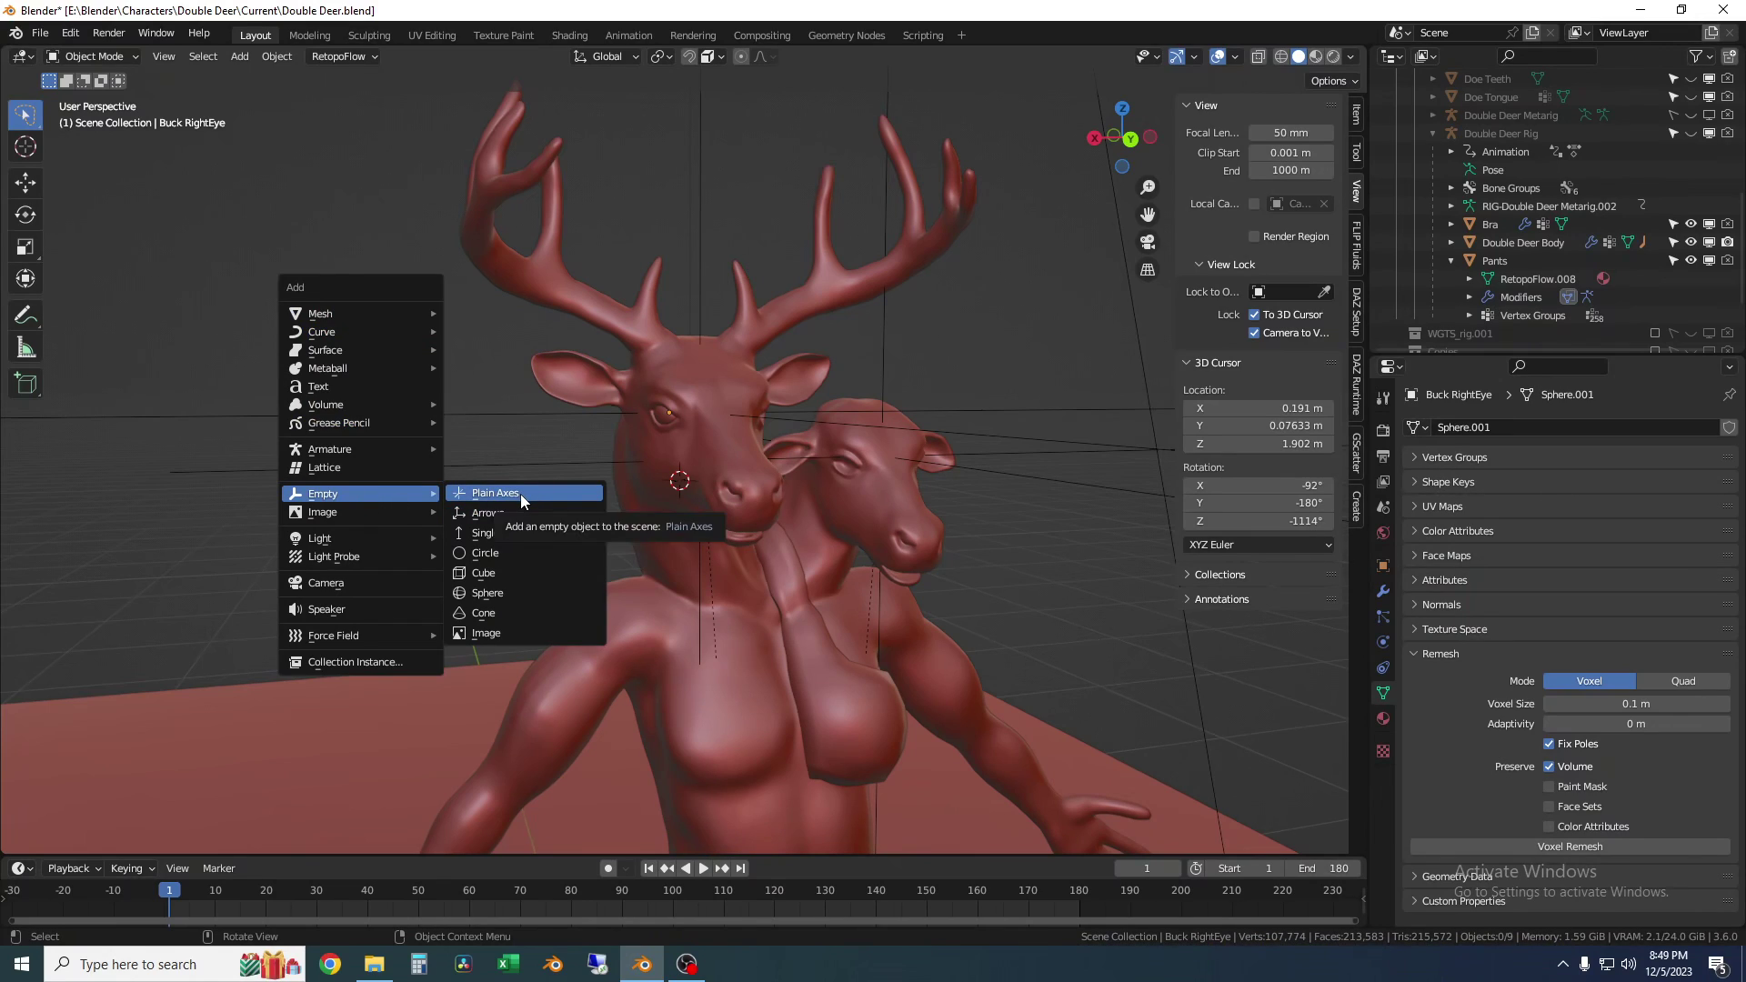
Select Buck Head Origin, switch to Back Orthographic view, then select Double Deer Body
click(702, 267)
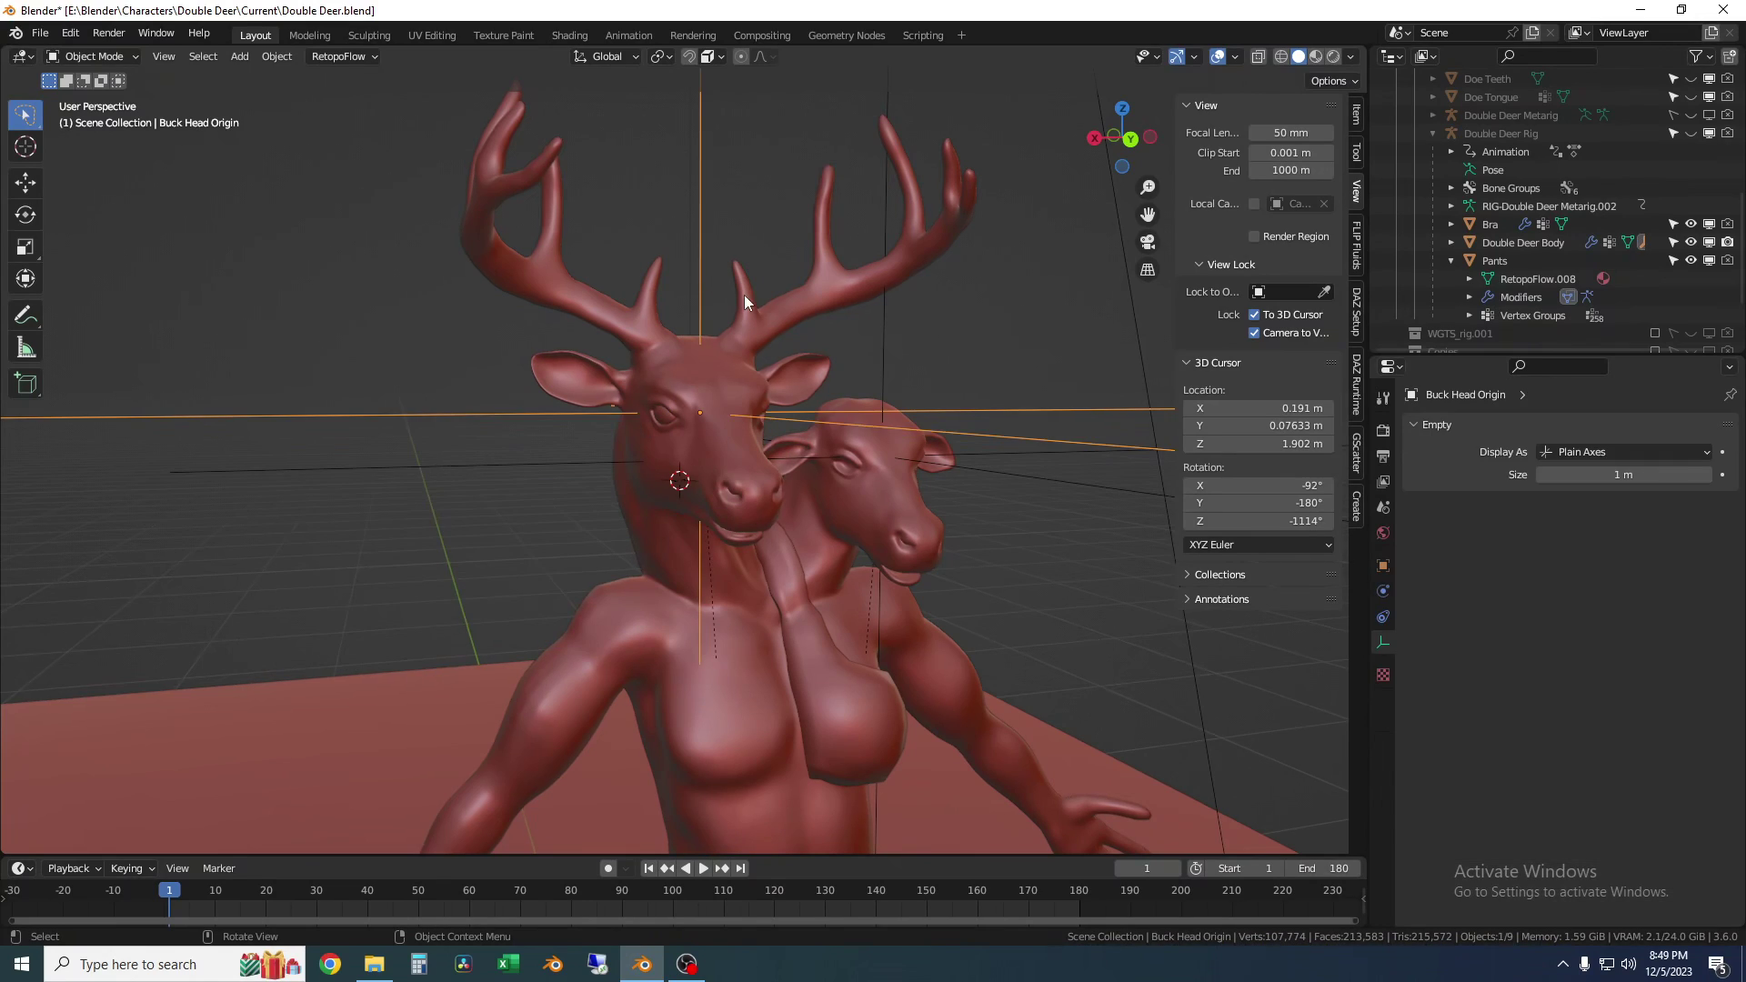
middle_drag(744, 295, 690, 301)
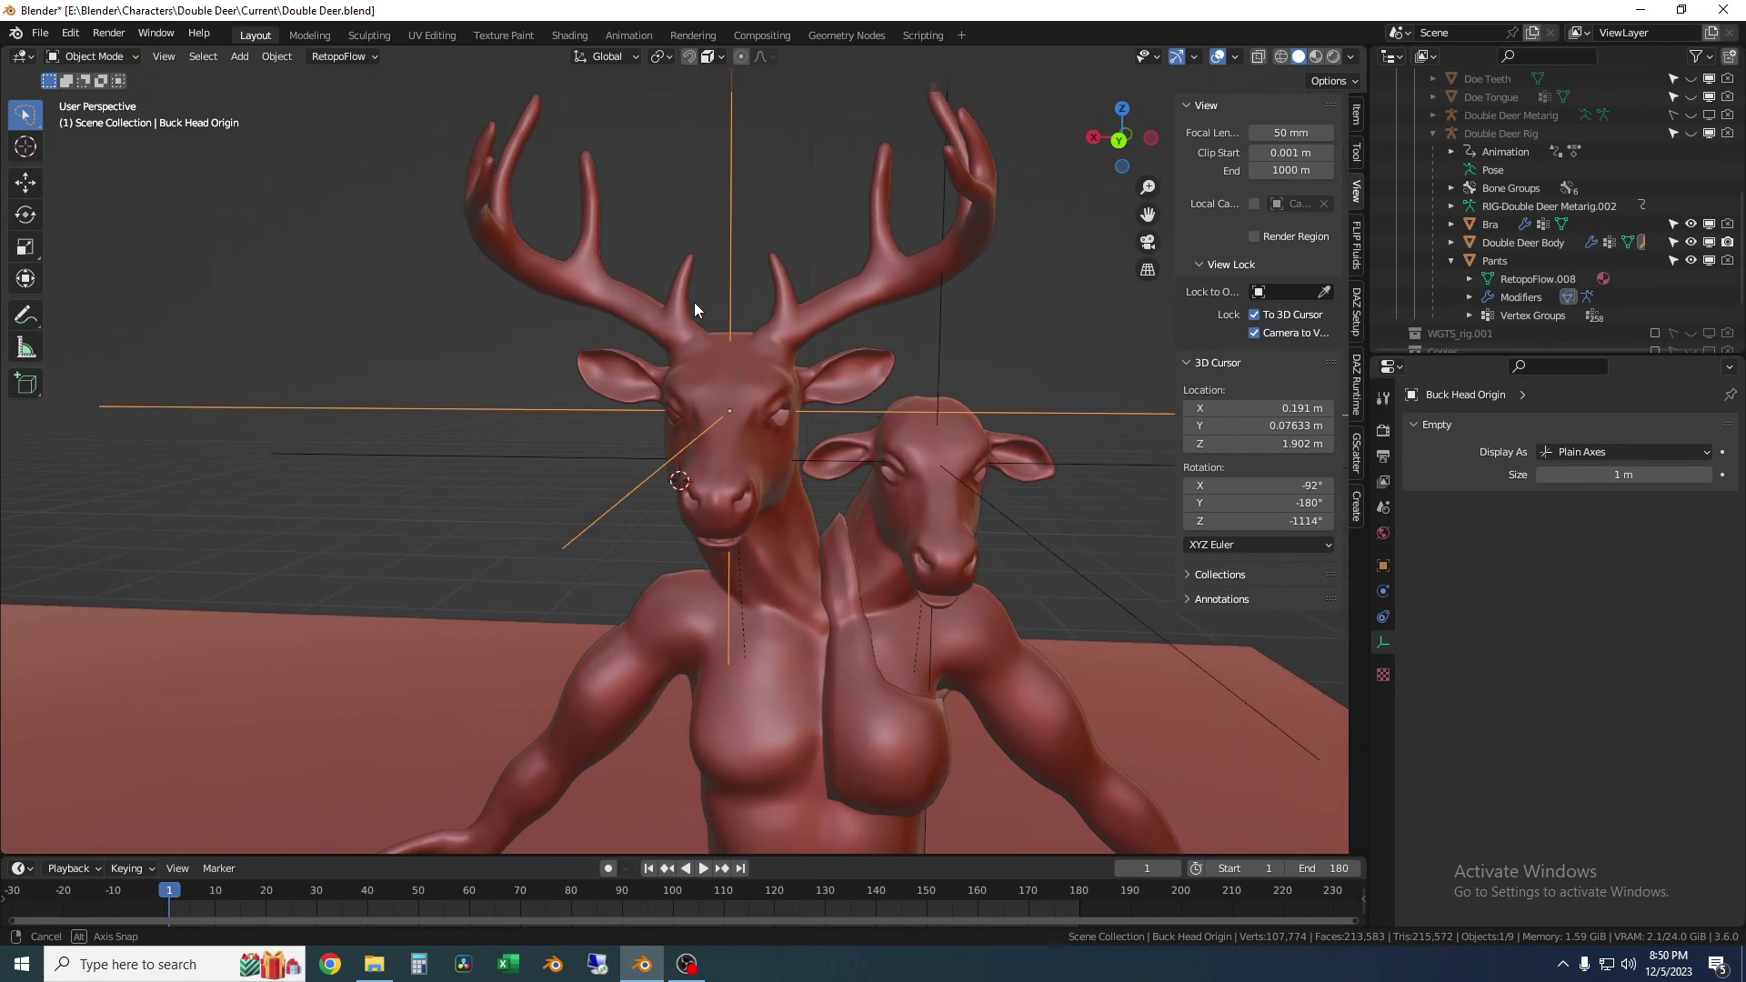
scroll(694, 302, down, 4)
click(1119, 143)
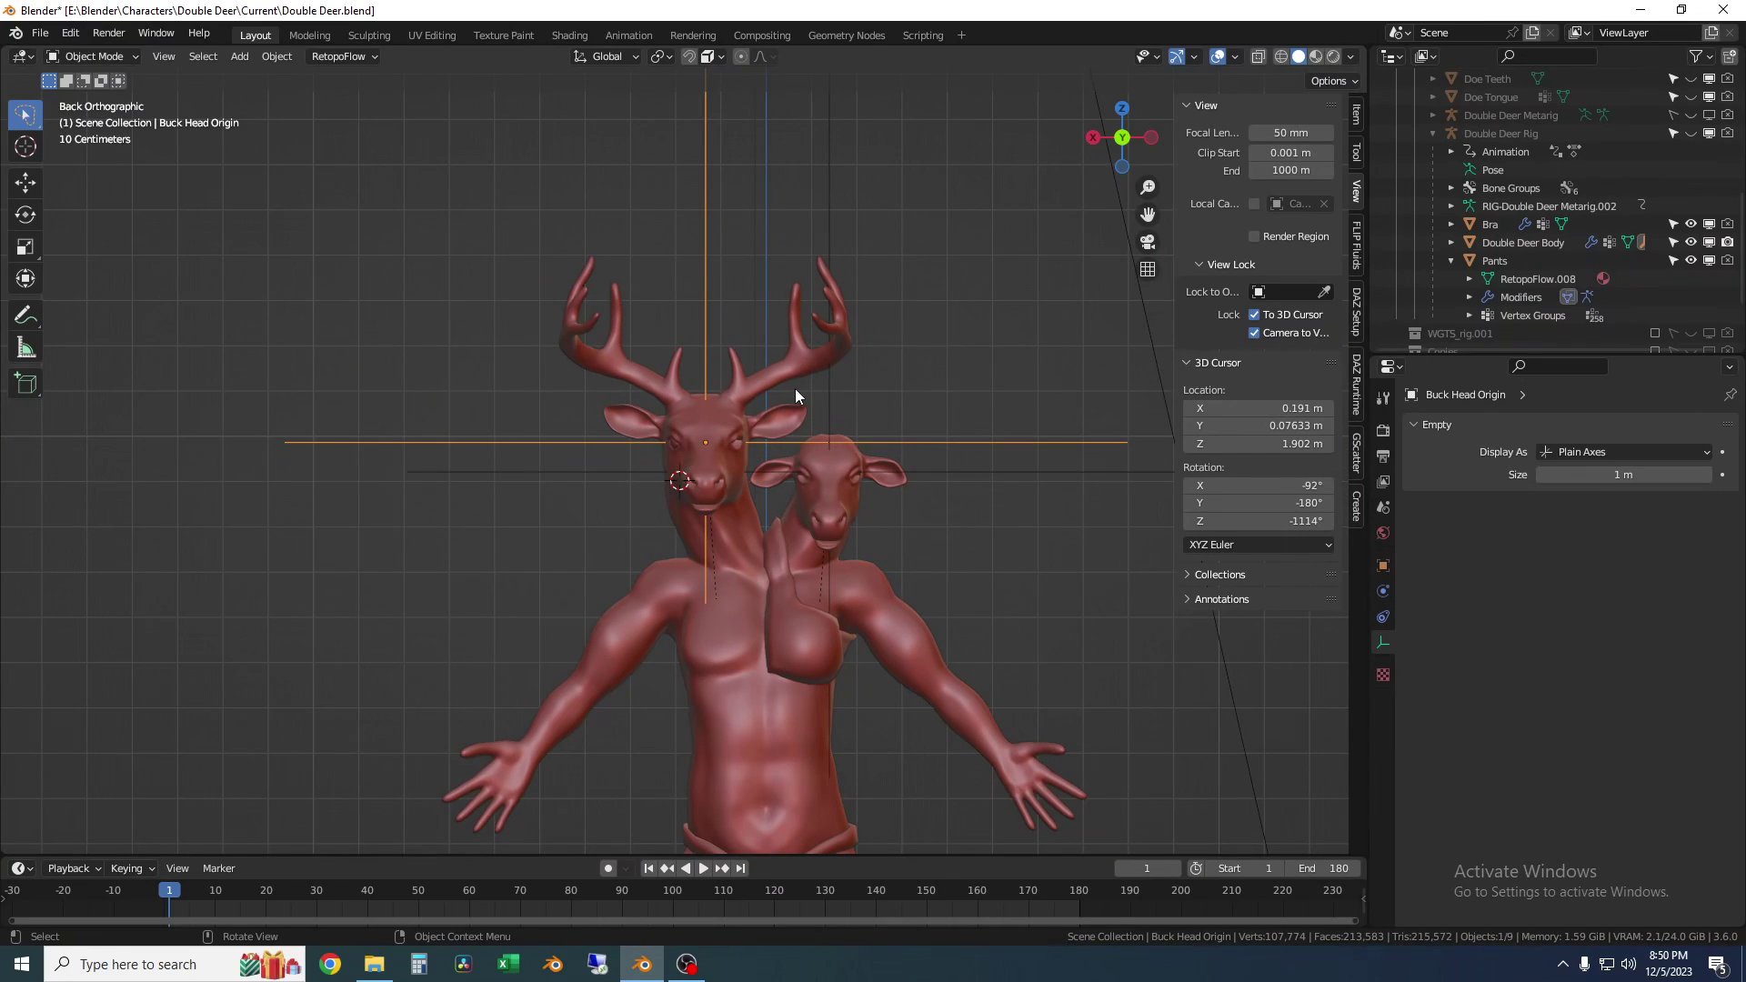
click(753, 559)
scroll(751, 555, down, 5)
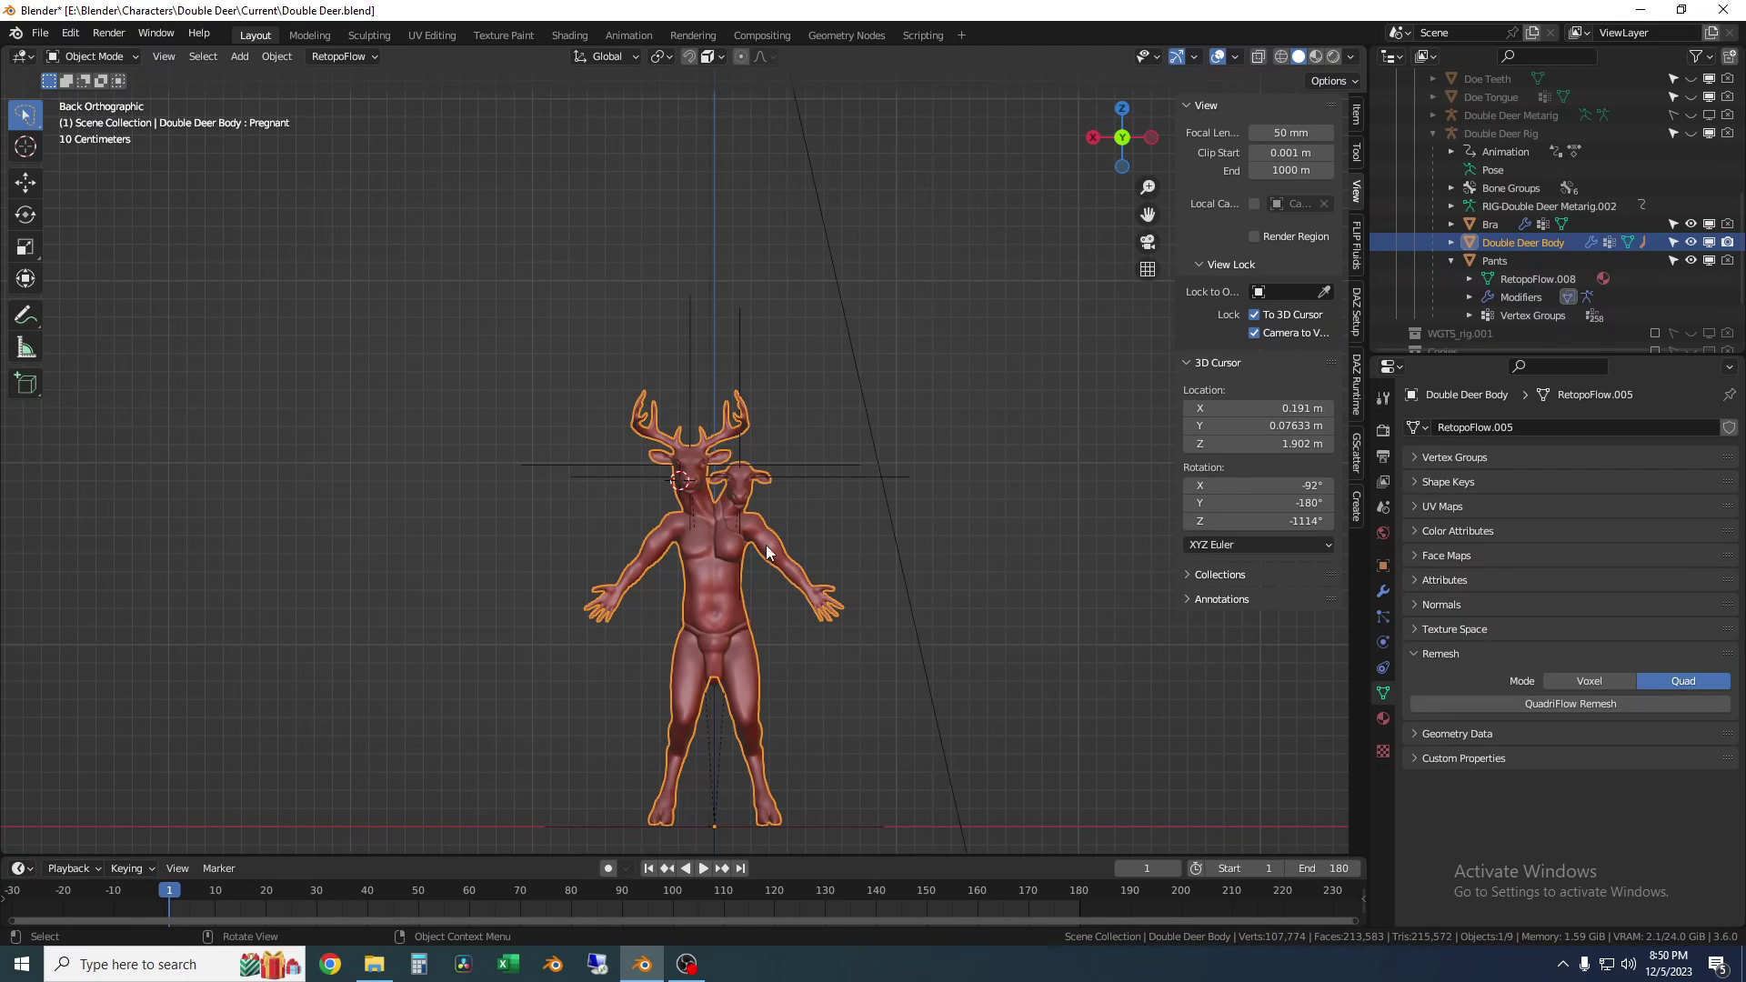
Zoom in on the buck's head and deselect the deer body, ready to place the cursor
scroll(766, 544, up, 5)
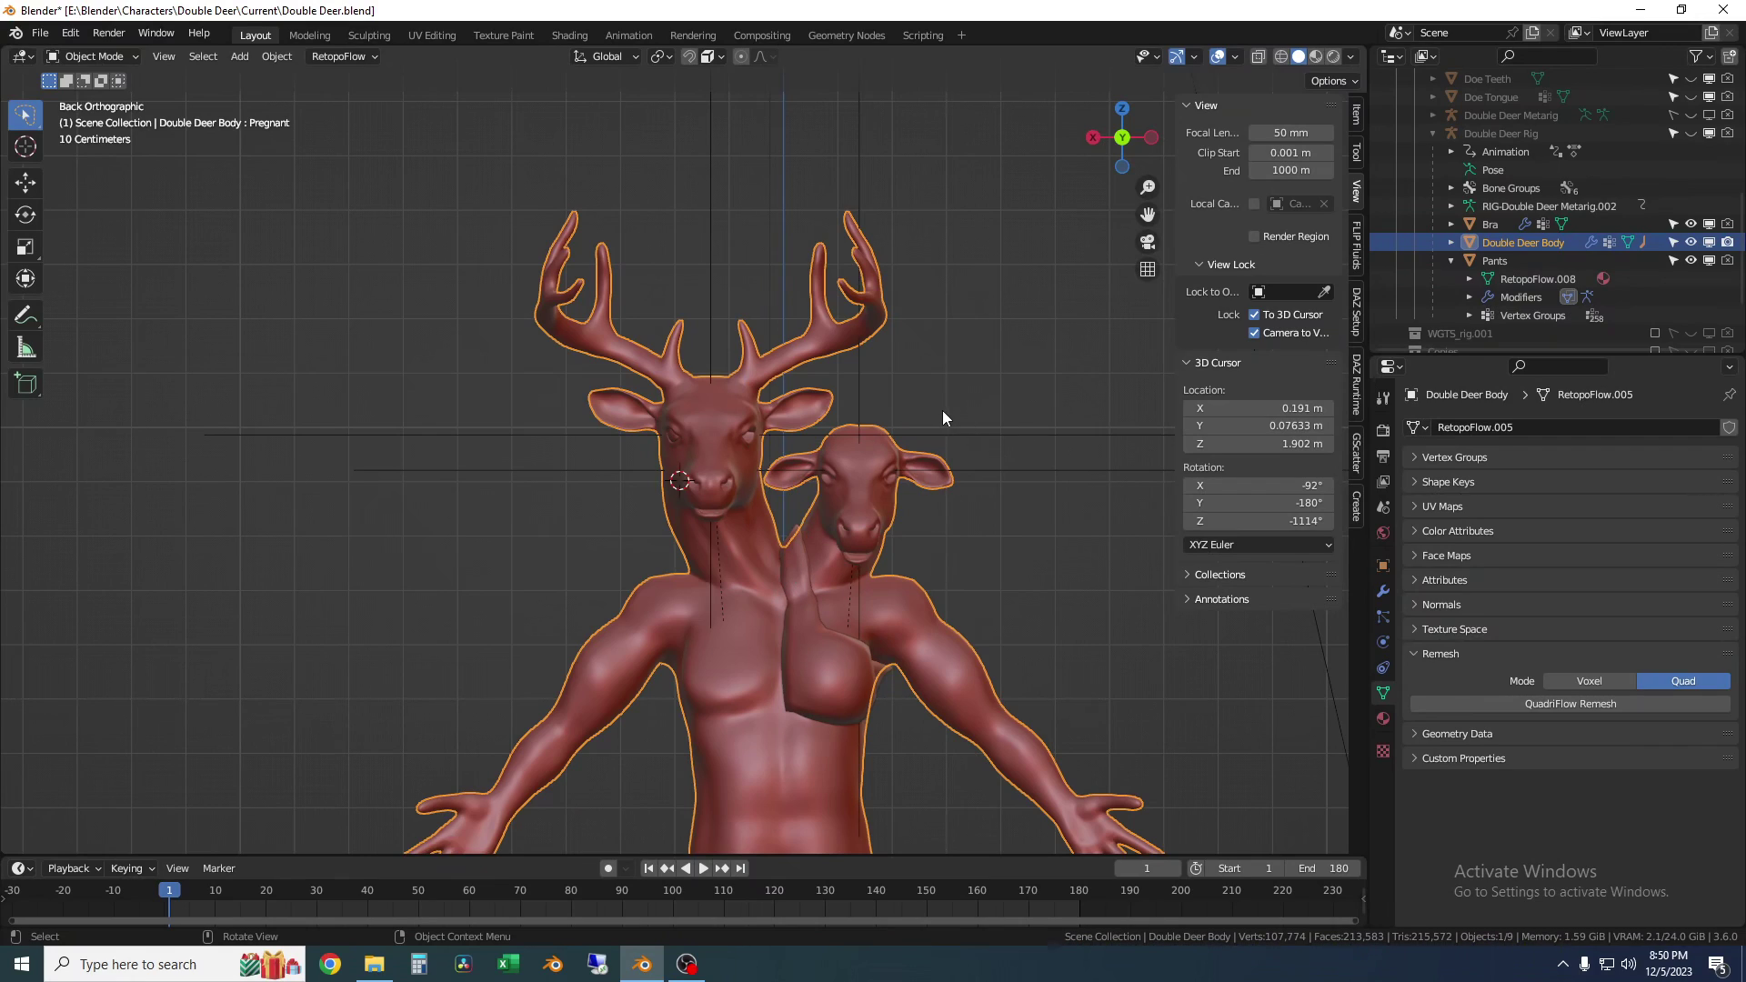
mouse_move(925, 417)
mouse_down()
mouse_move(963, 414)
mouse_move(937, 409)
mouse_up()
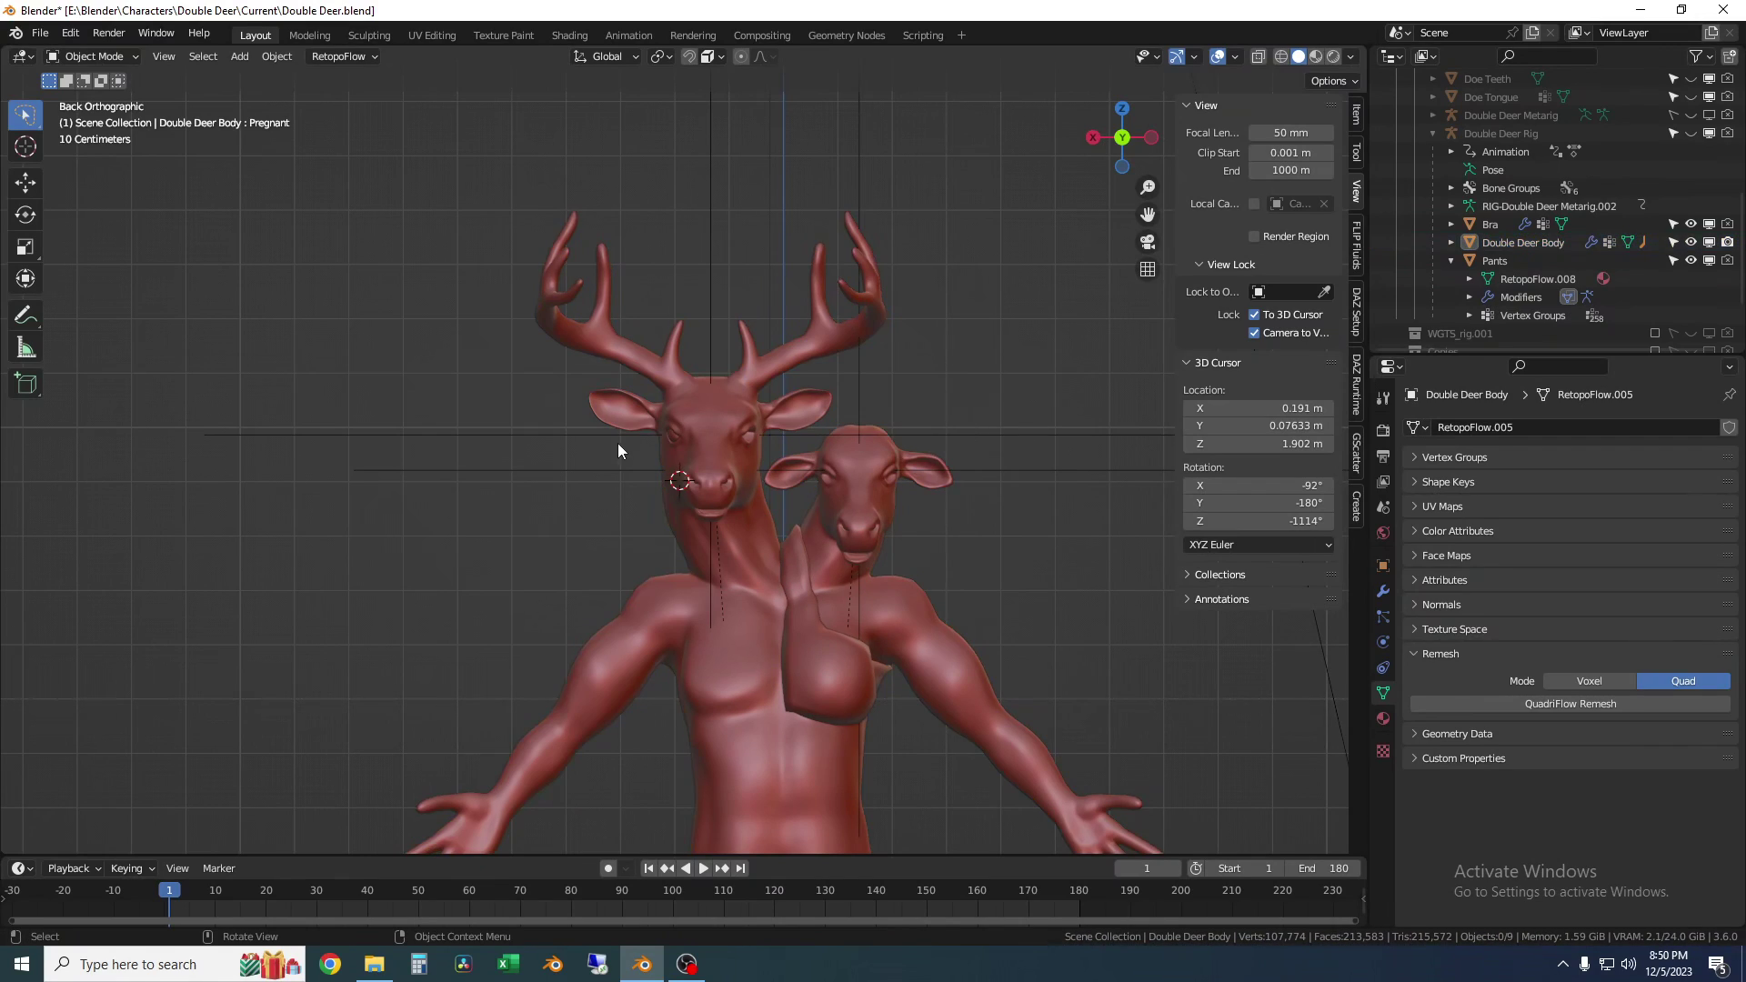
scroll(691, 459, up, 8)
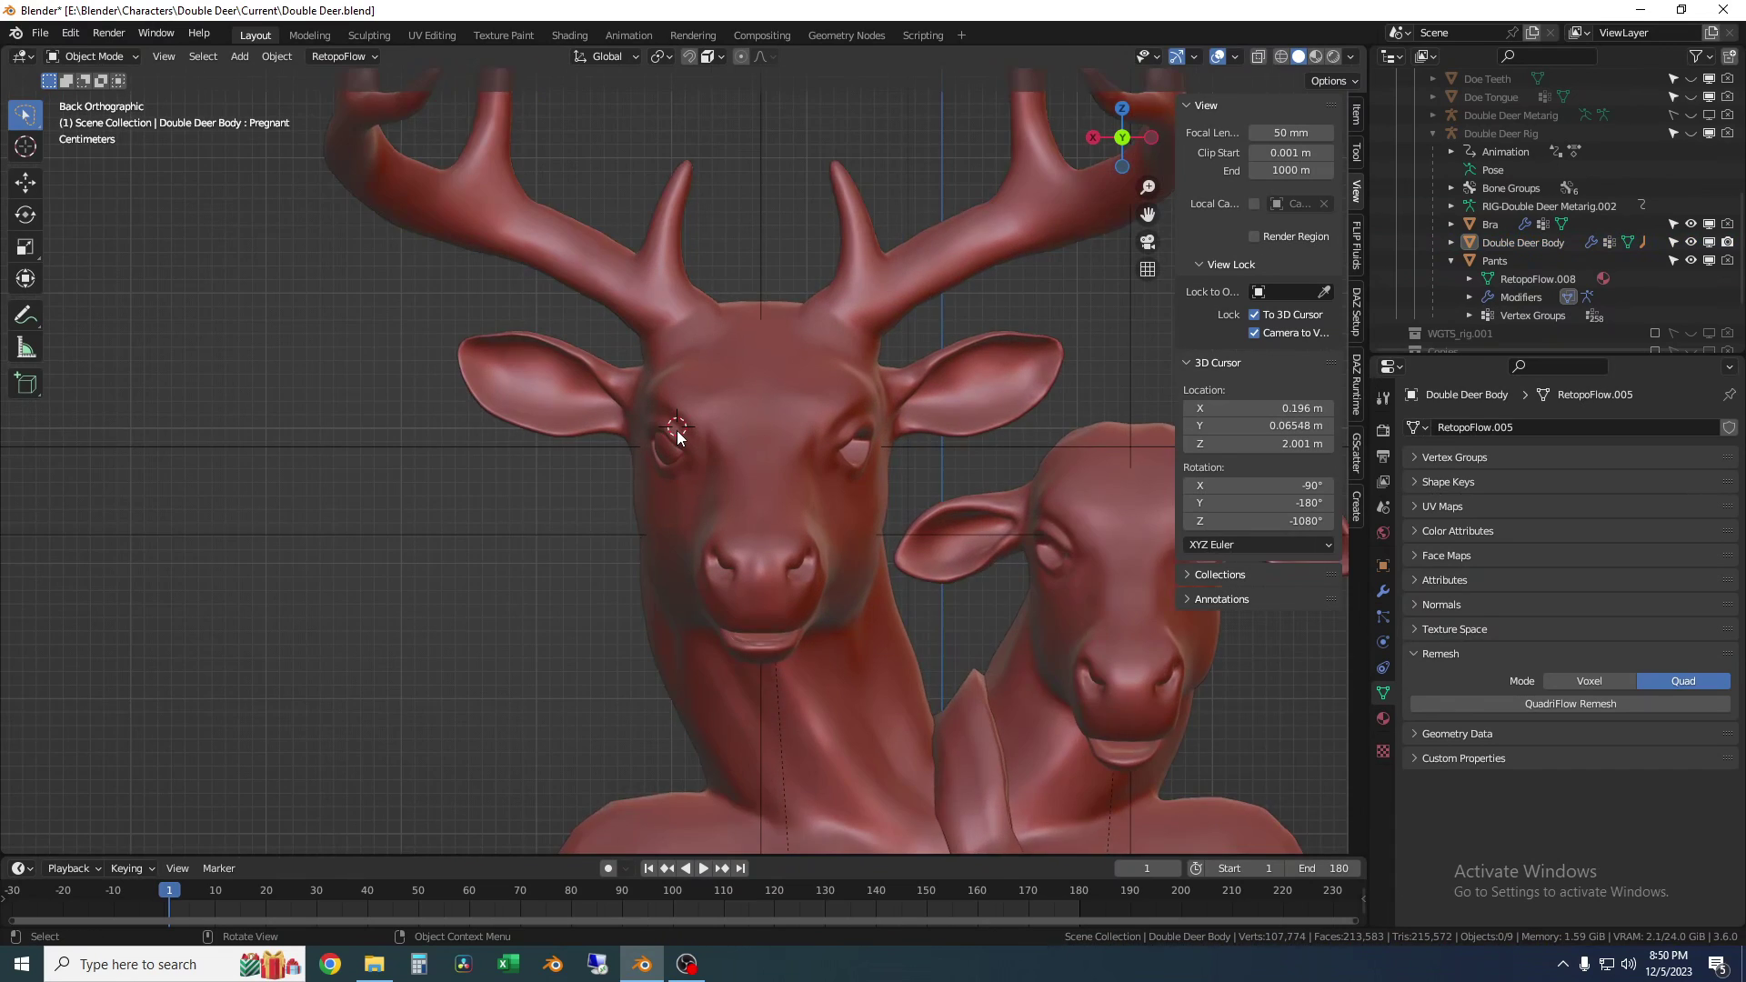
scroll(723, 486, down, 3)
click(602, 446)
middle_drag(599, 447, 749, 418)
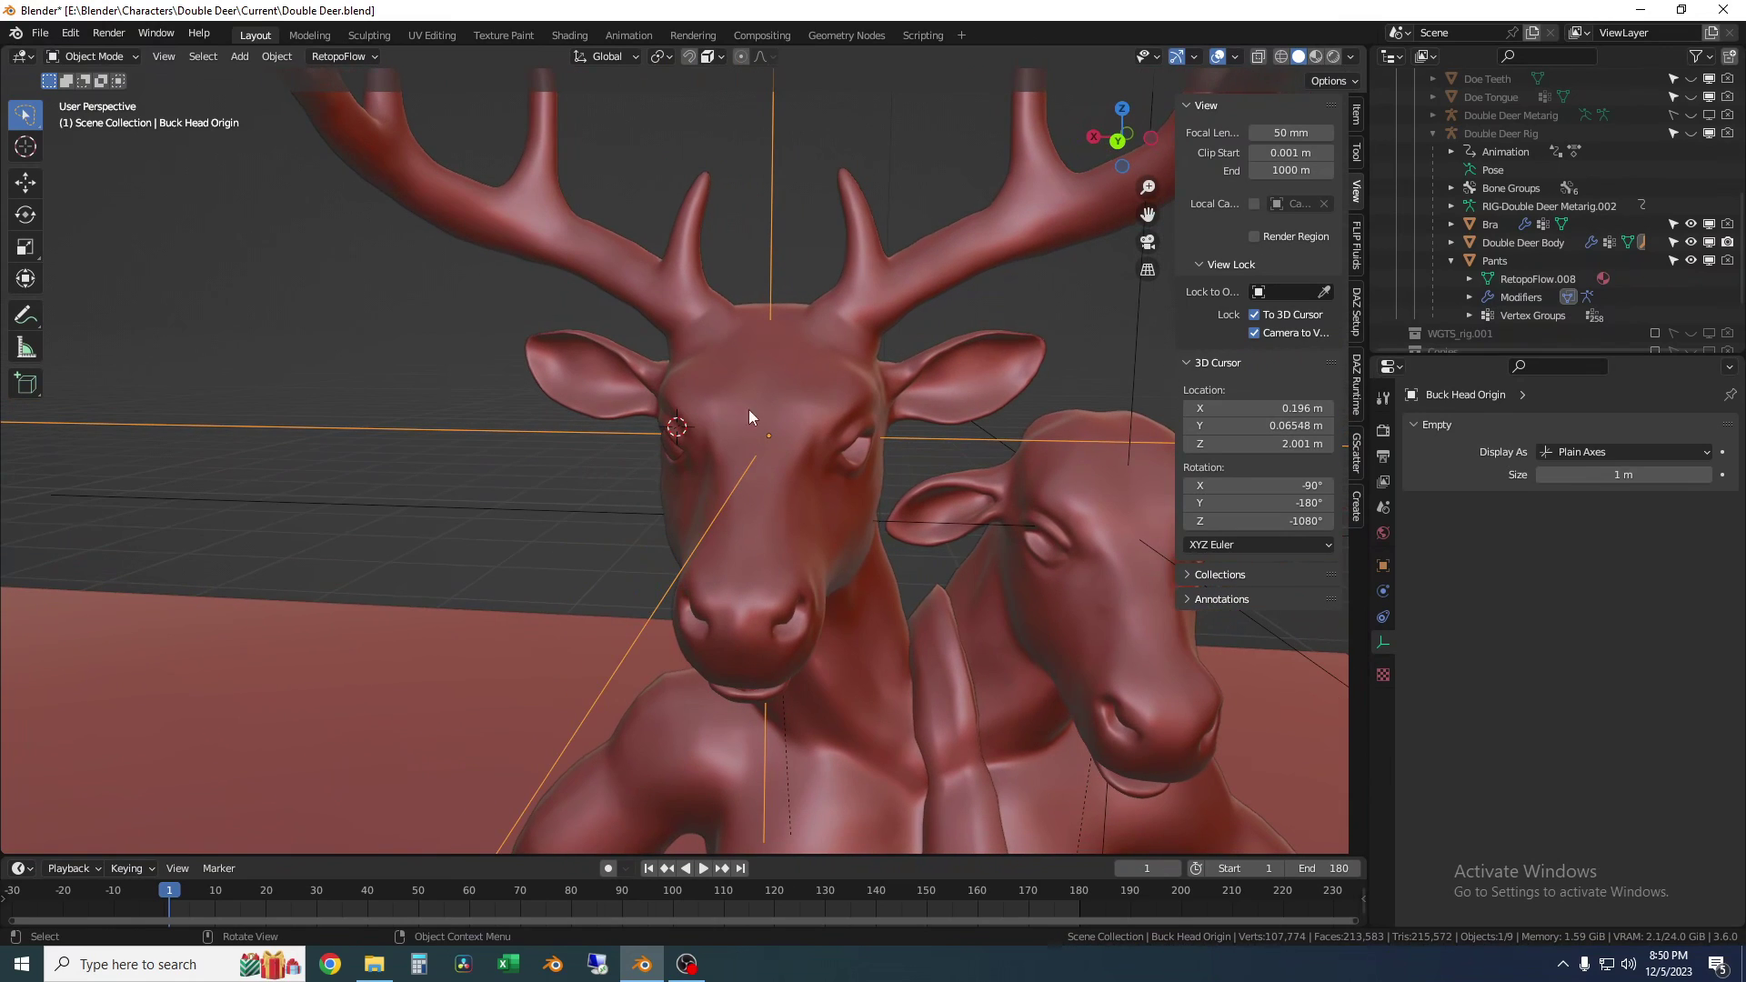
click(1118, 145)
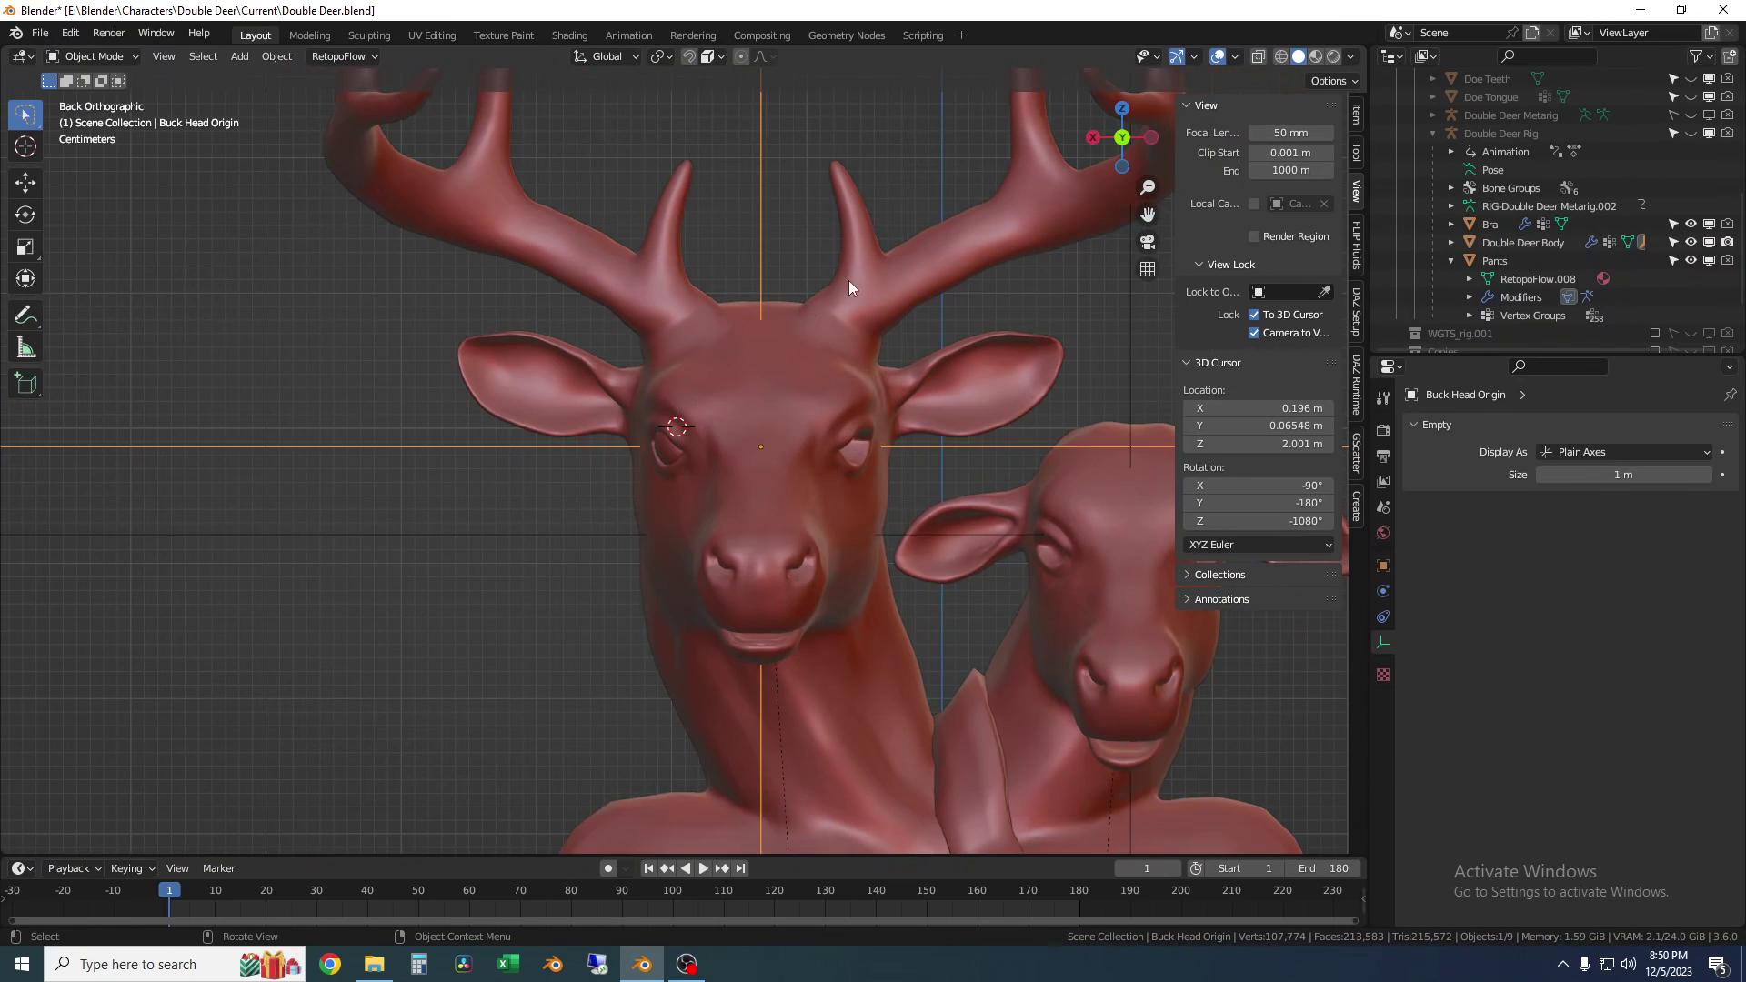
shift+right_click(762, 307)
scroll(764, 309, up, 6)
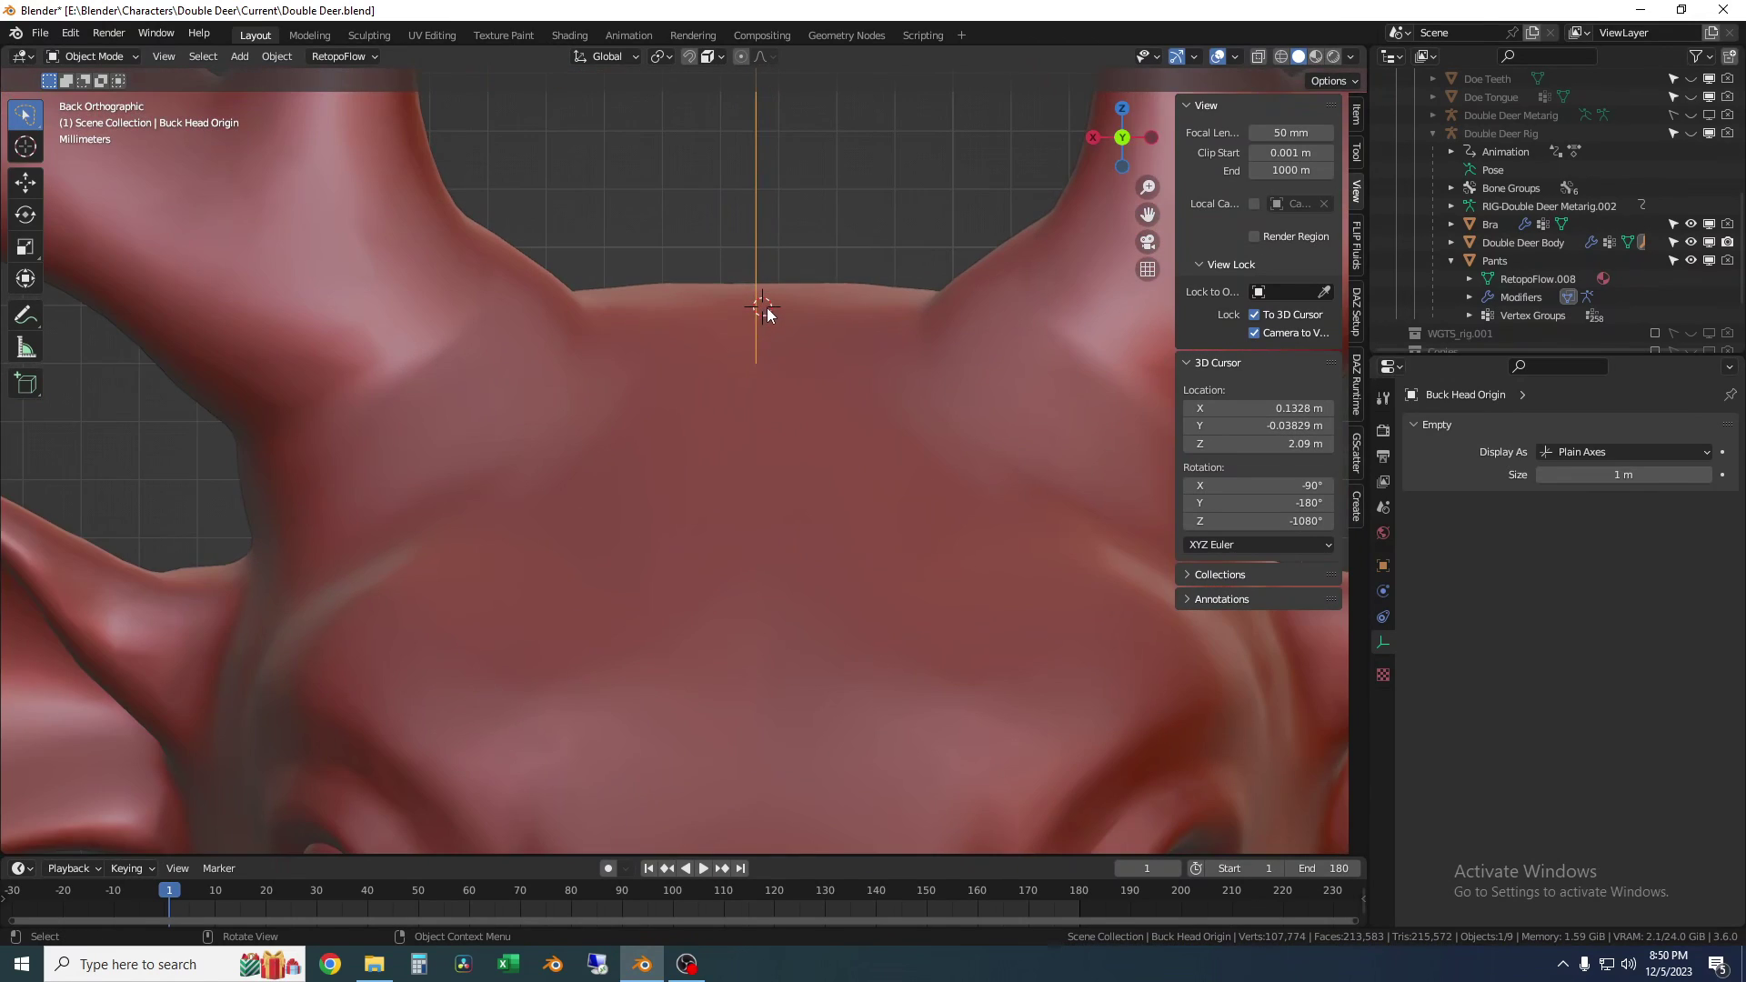
scroll(766, 314, up, 2)
scroll(777, 311, down, 5)
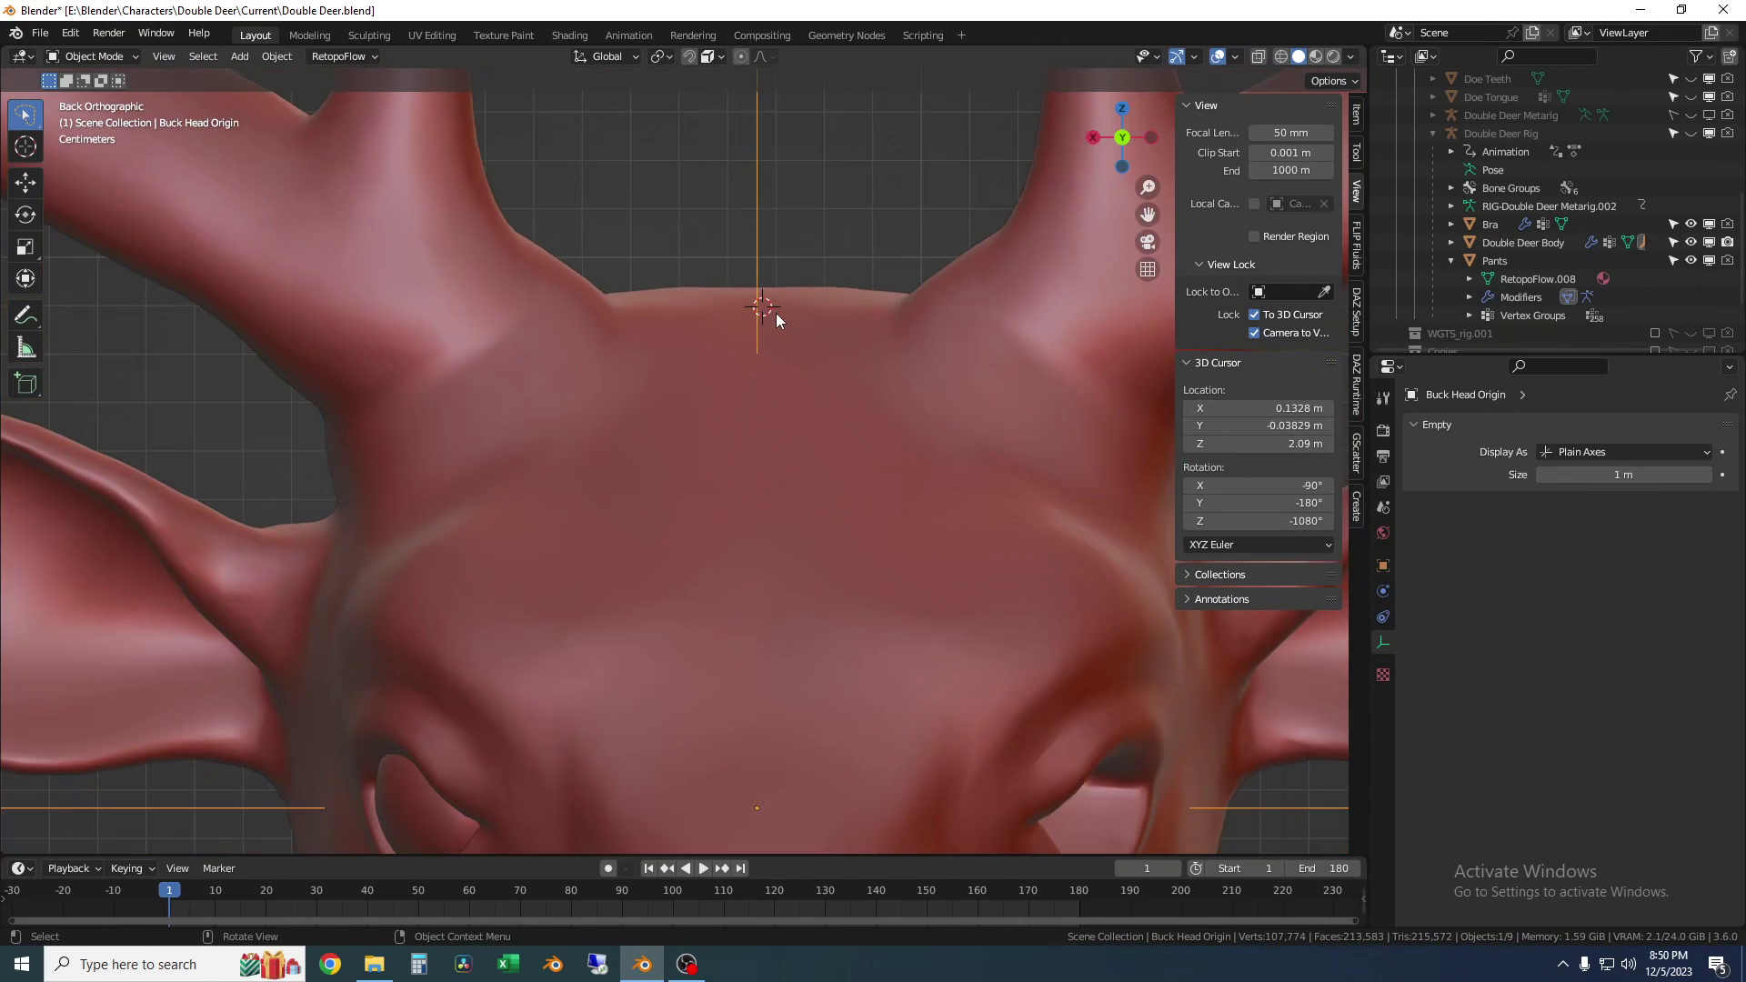
scroll(836, 323, down, 4)
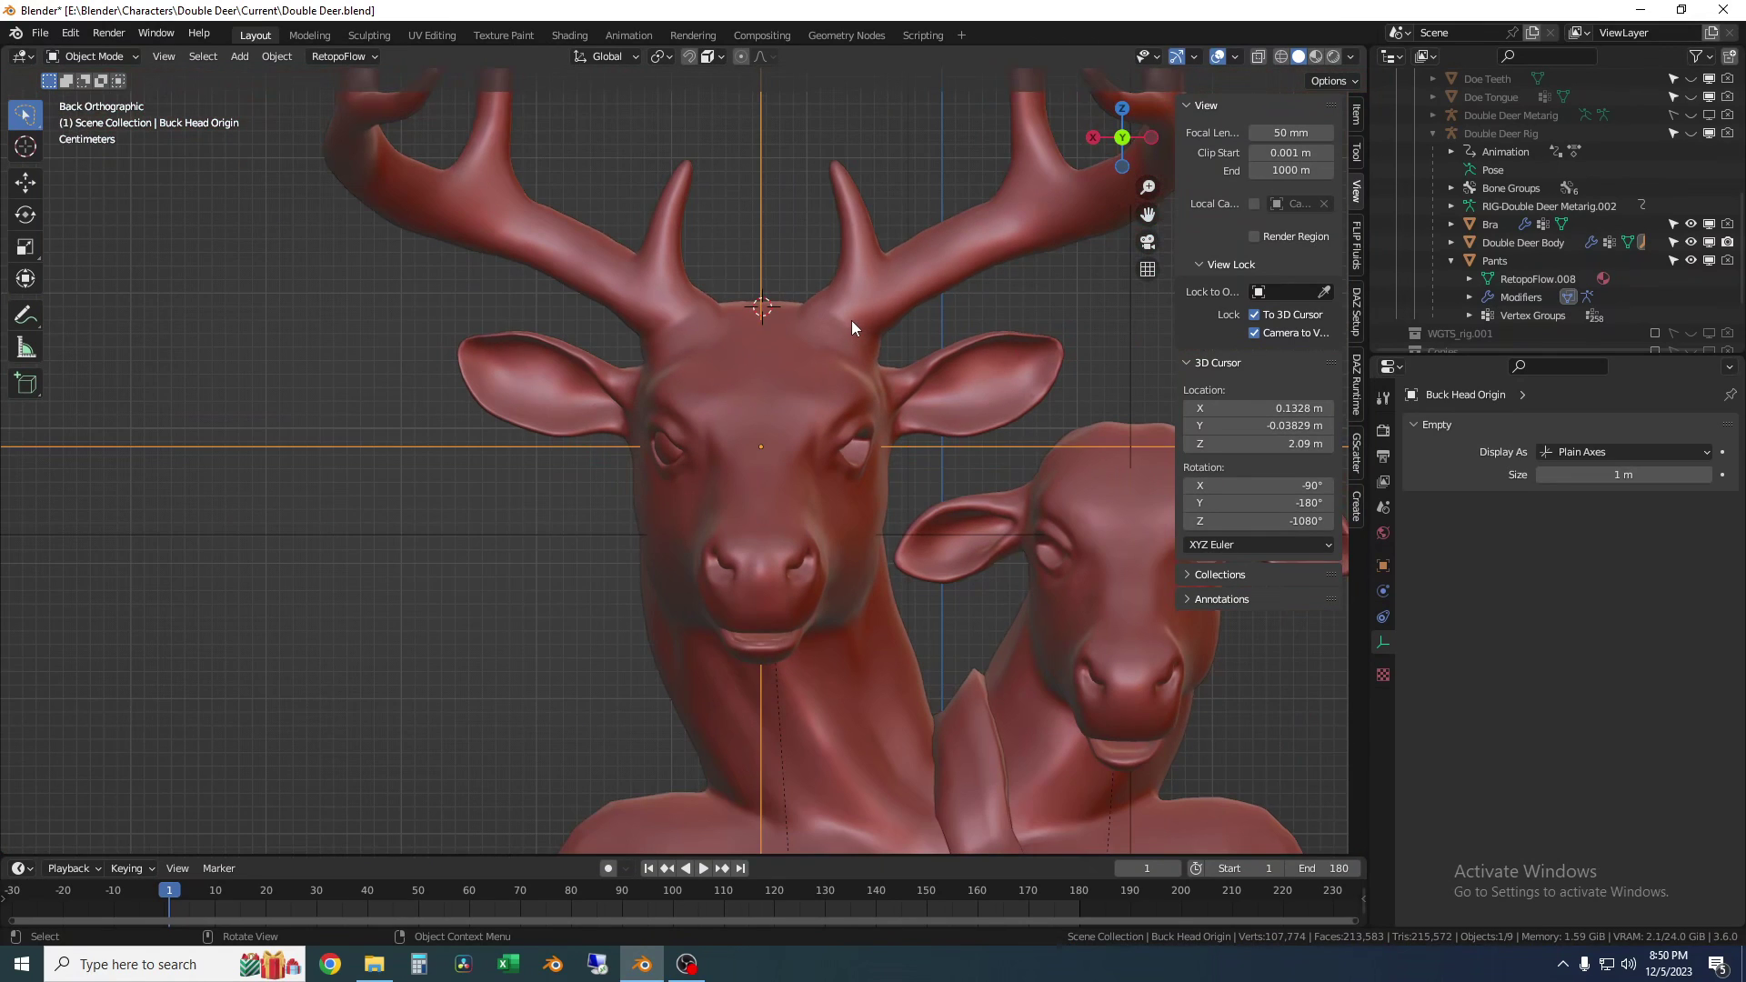
scroll(850, 322, up, 3)
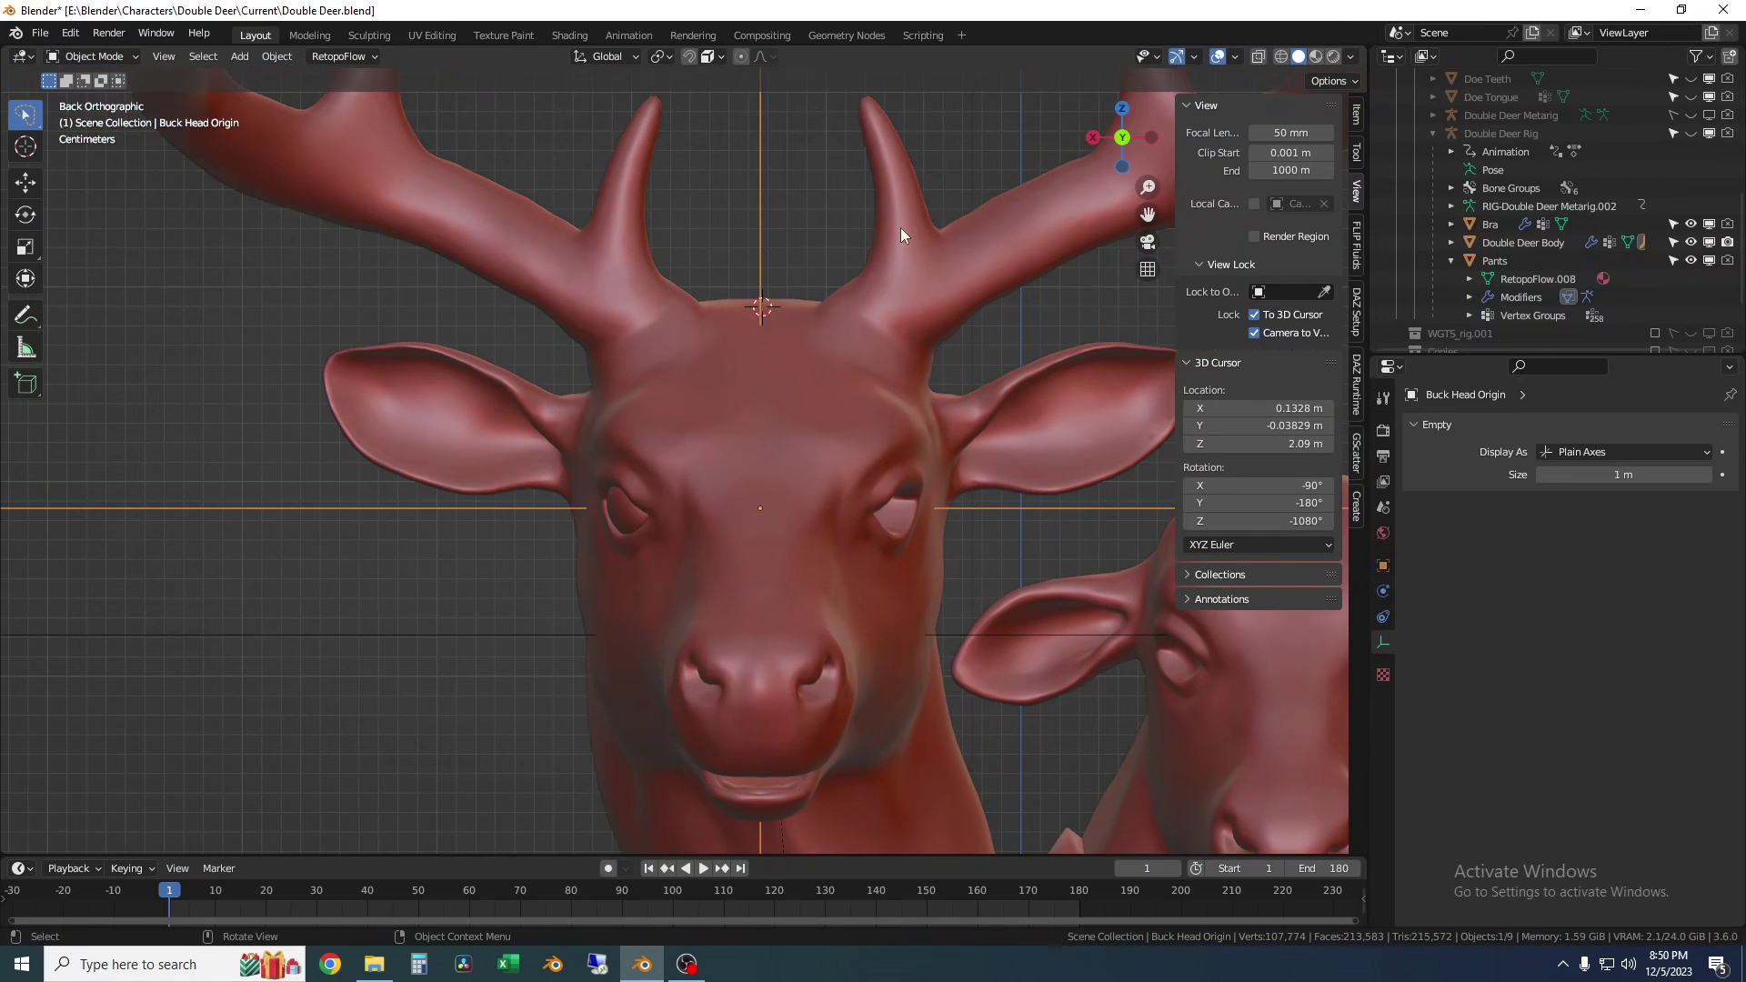
middle_drag(904, 227, 815, 433)
scroll(815, 307, up, 4)
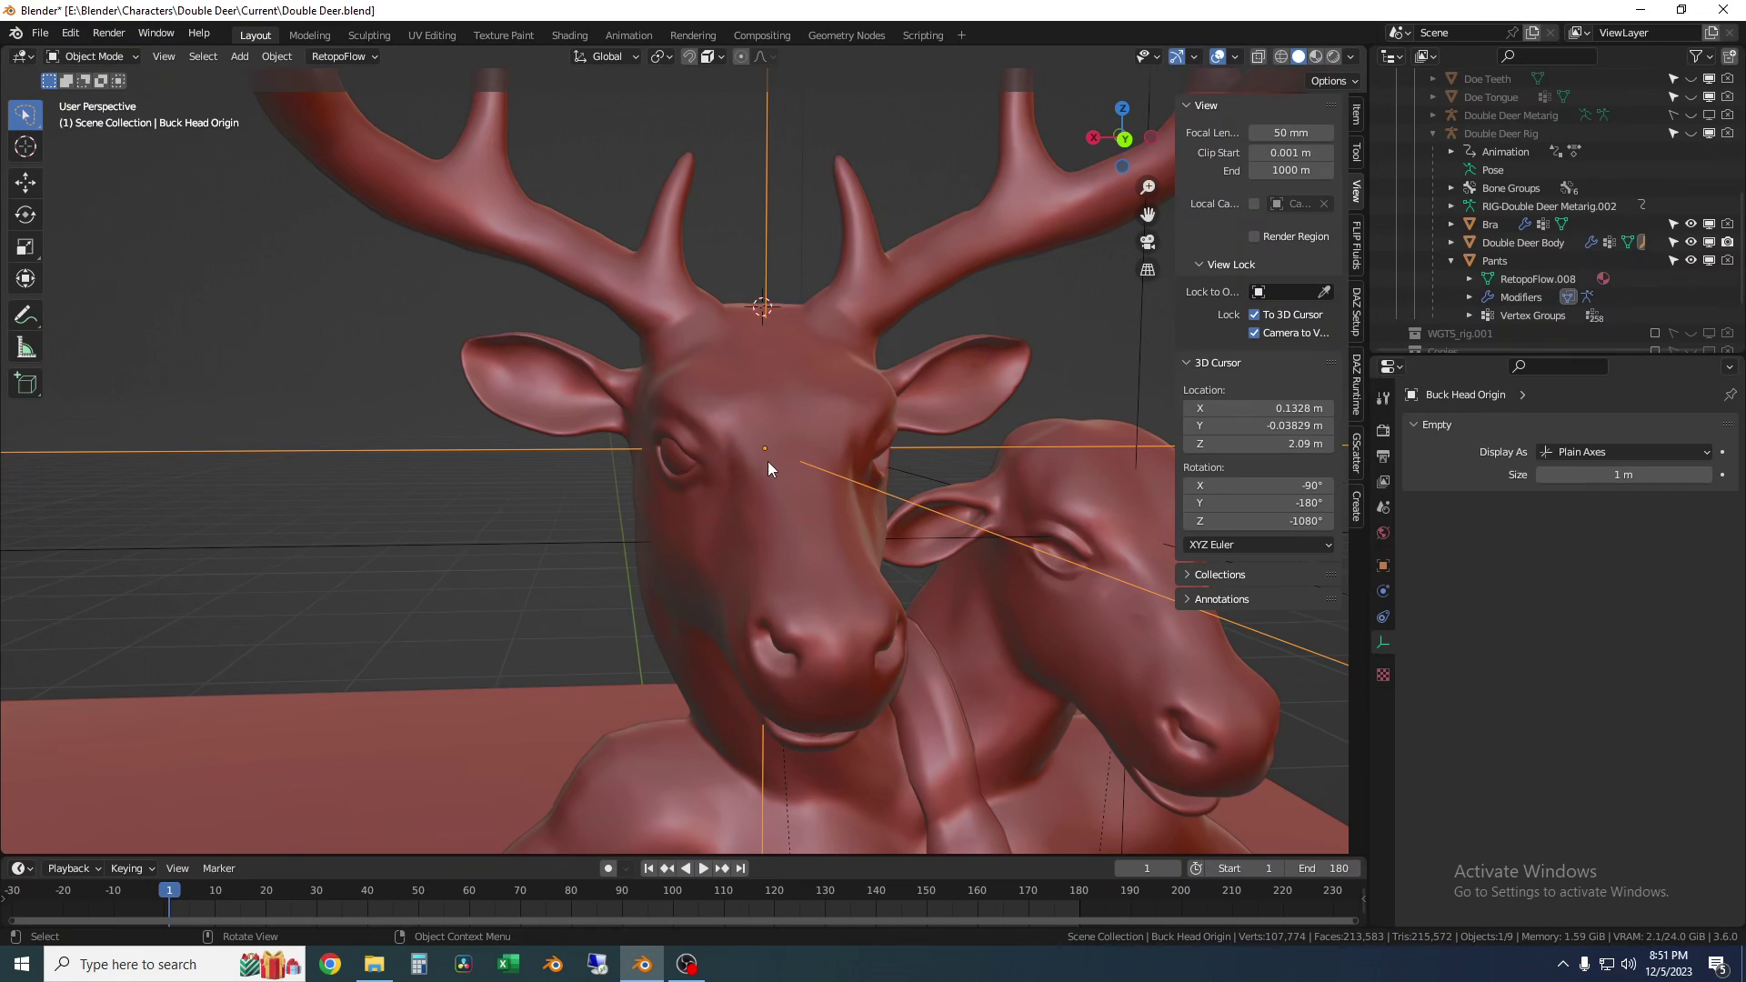
mouse_move(841, 458)
middle_down()
mouse_move(800, 452)
mouse_move(837, 464)
middle_up()
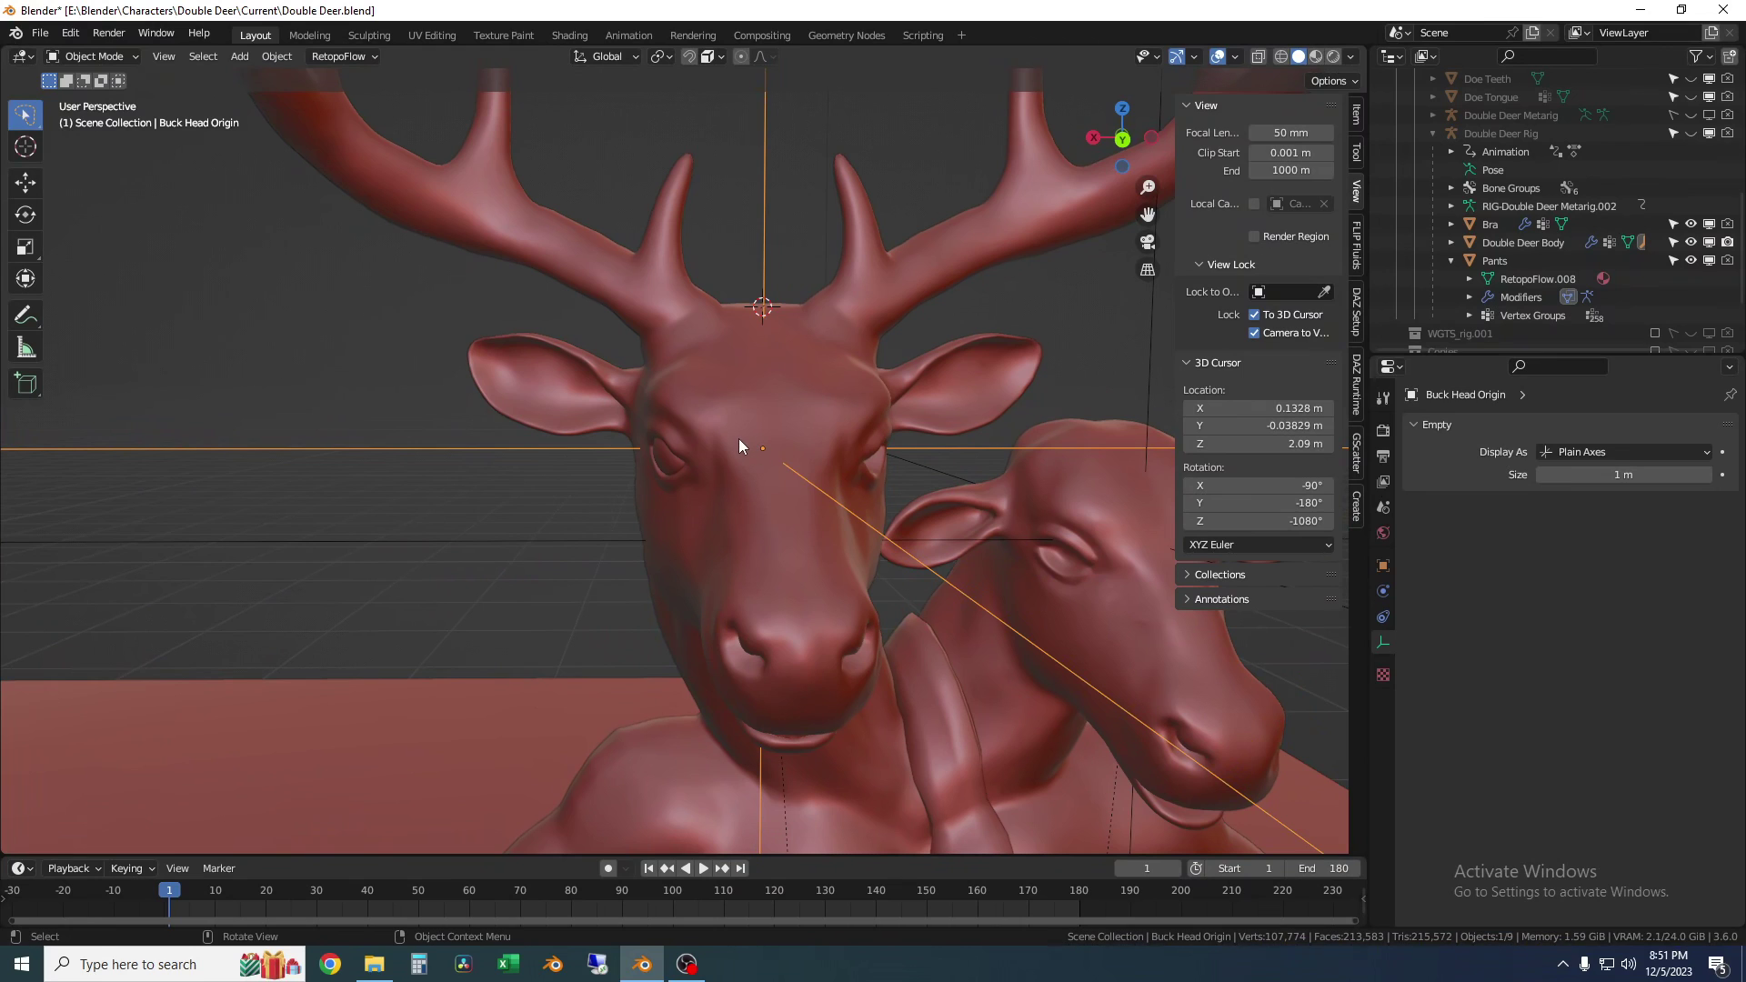
mouse_move(738, 438)
middle_down()
mouse_move(777, 433)
mouse_move(744, 443)
middle_up()
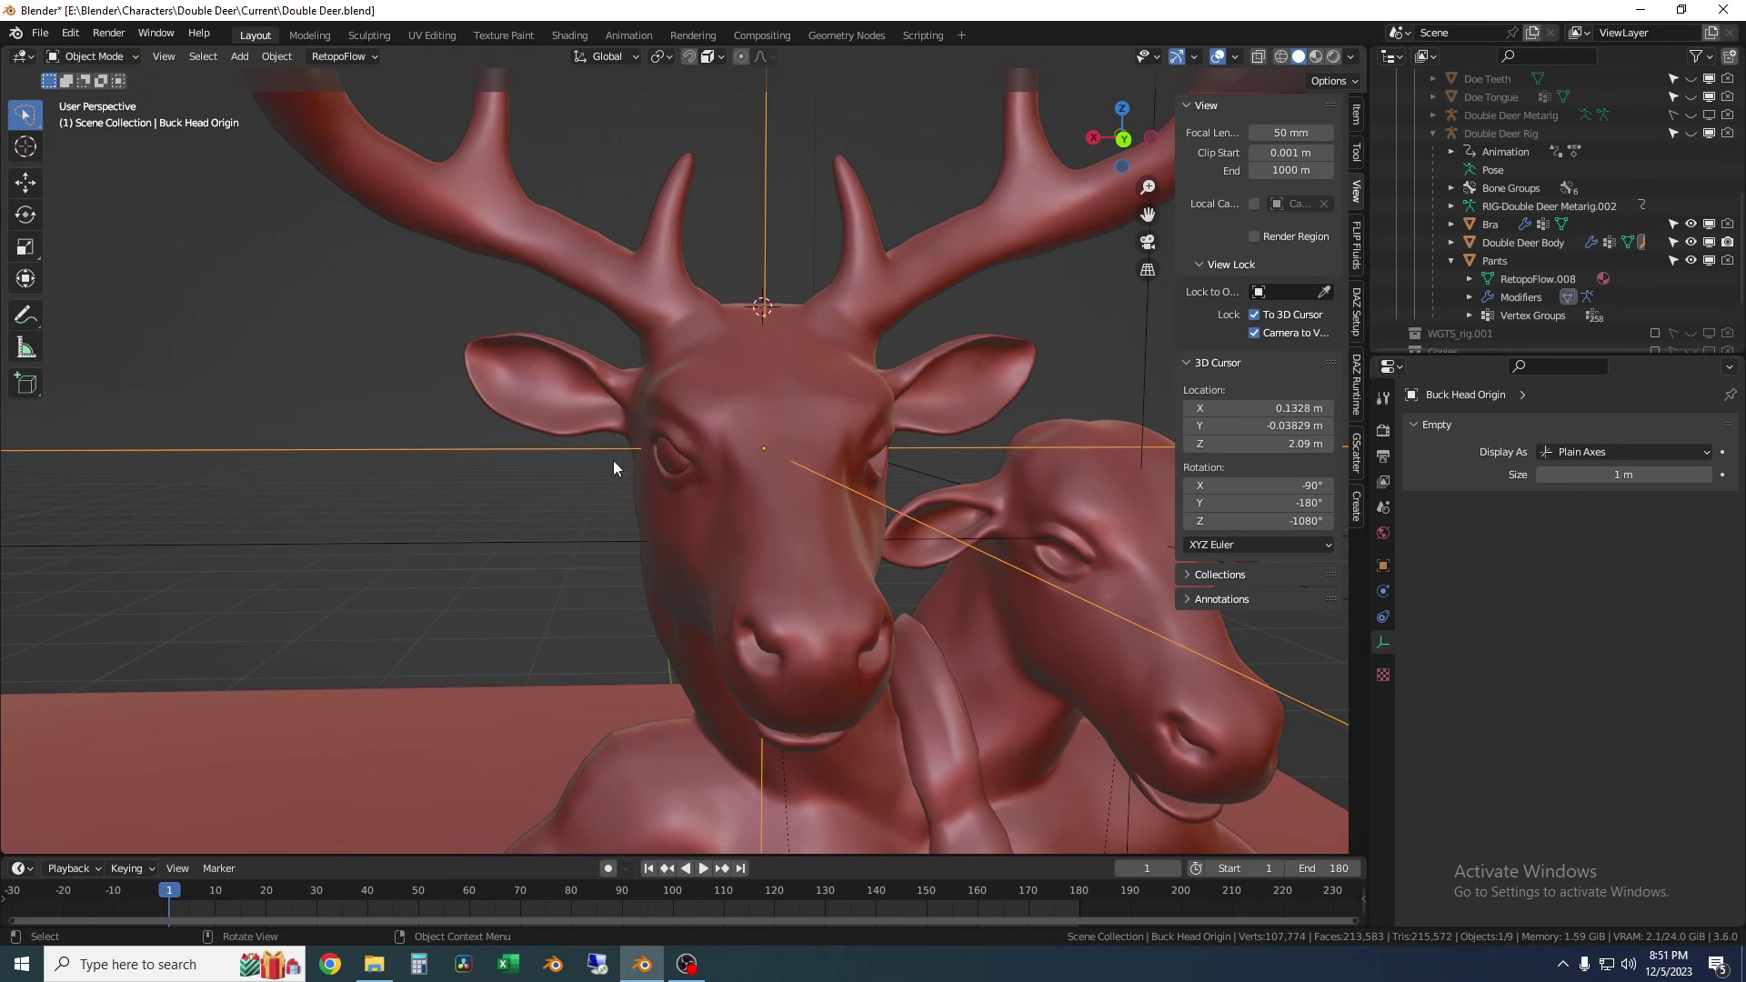
Snap the 3D cursor to the Buck Head Origin empty
right_click(561, 488)
mouse_move(560, 487)
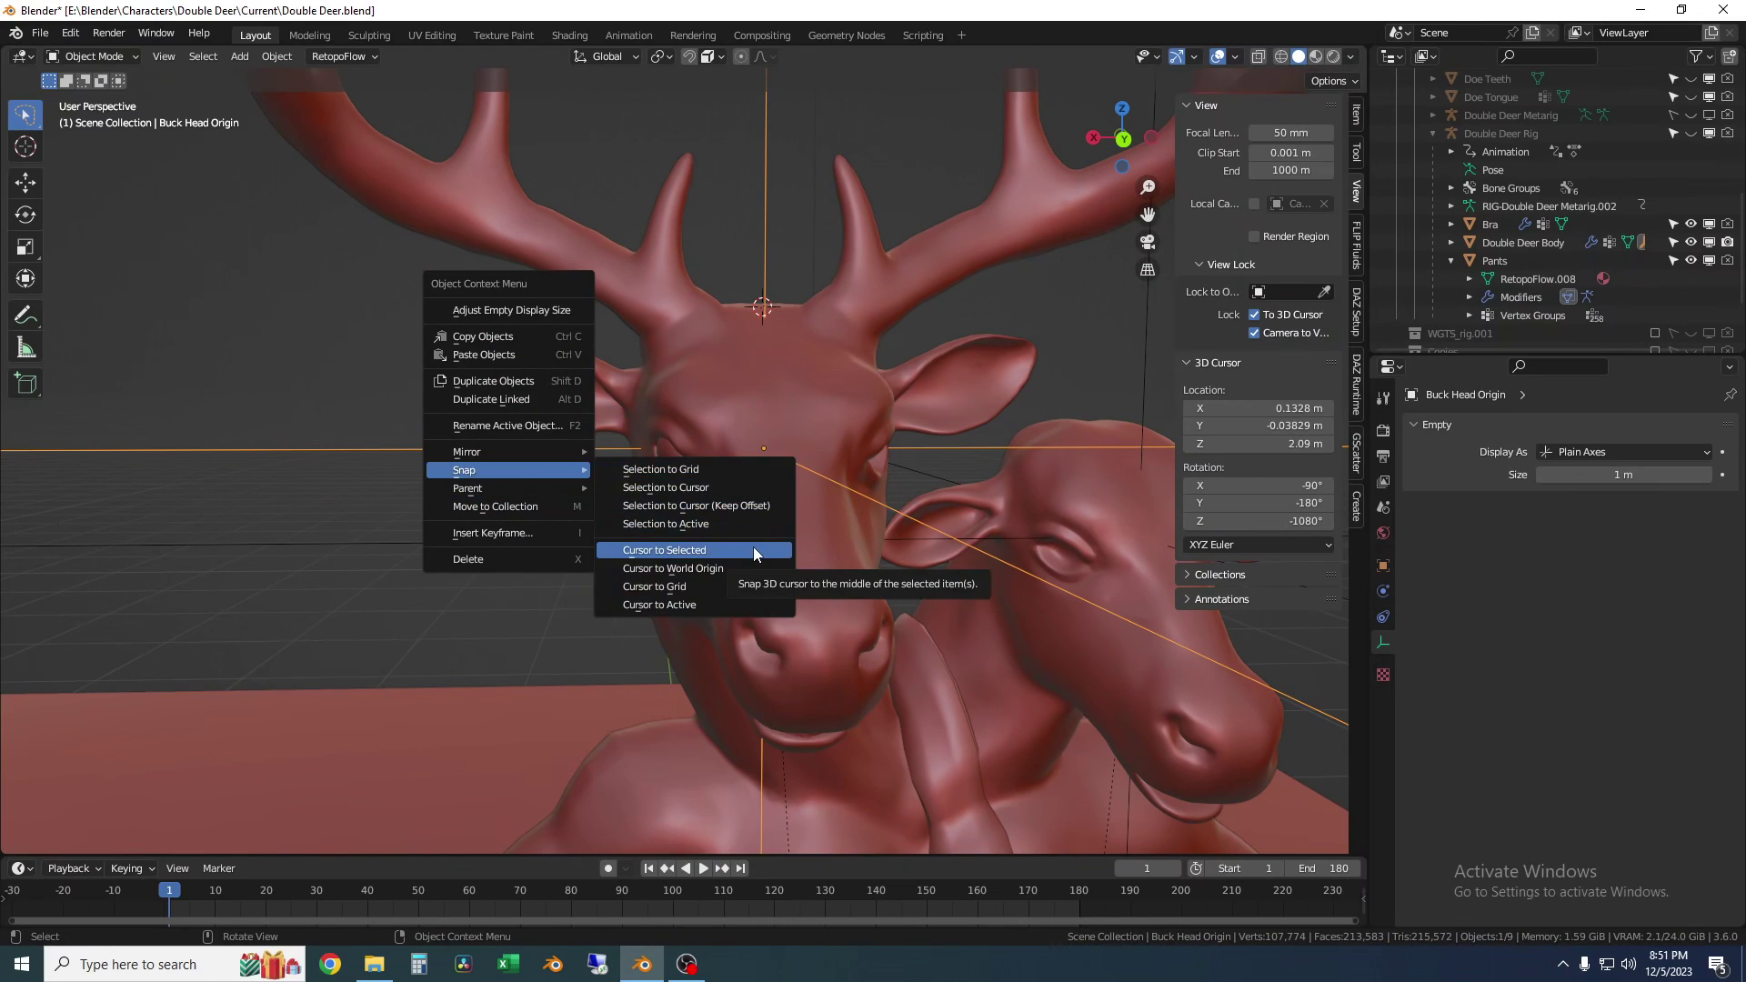
click(686, 550)
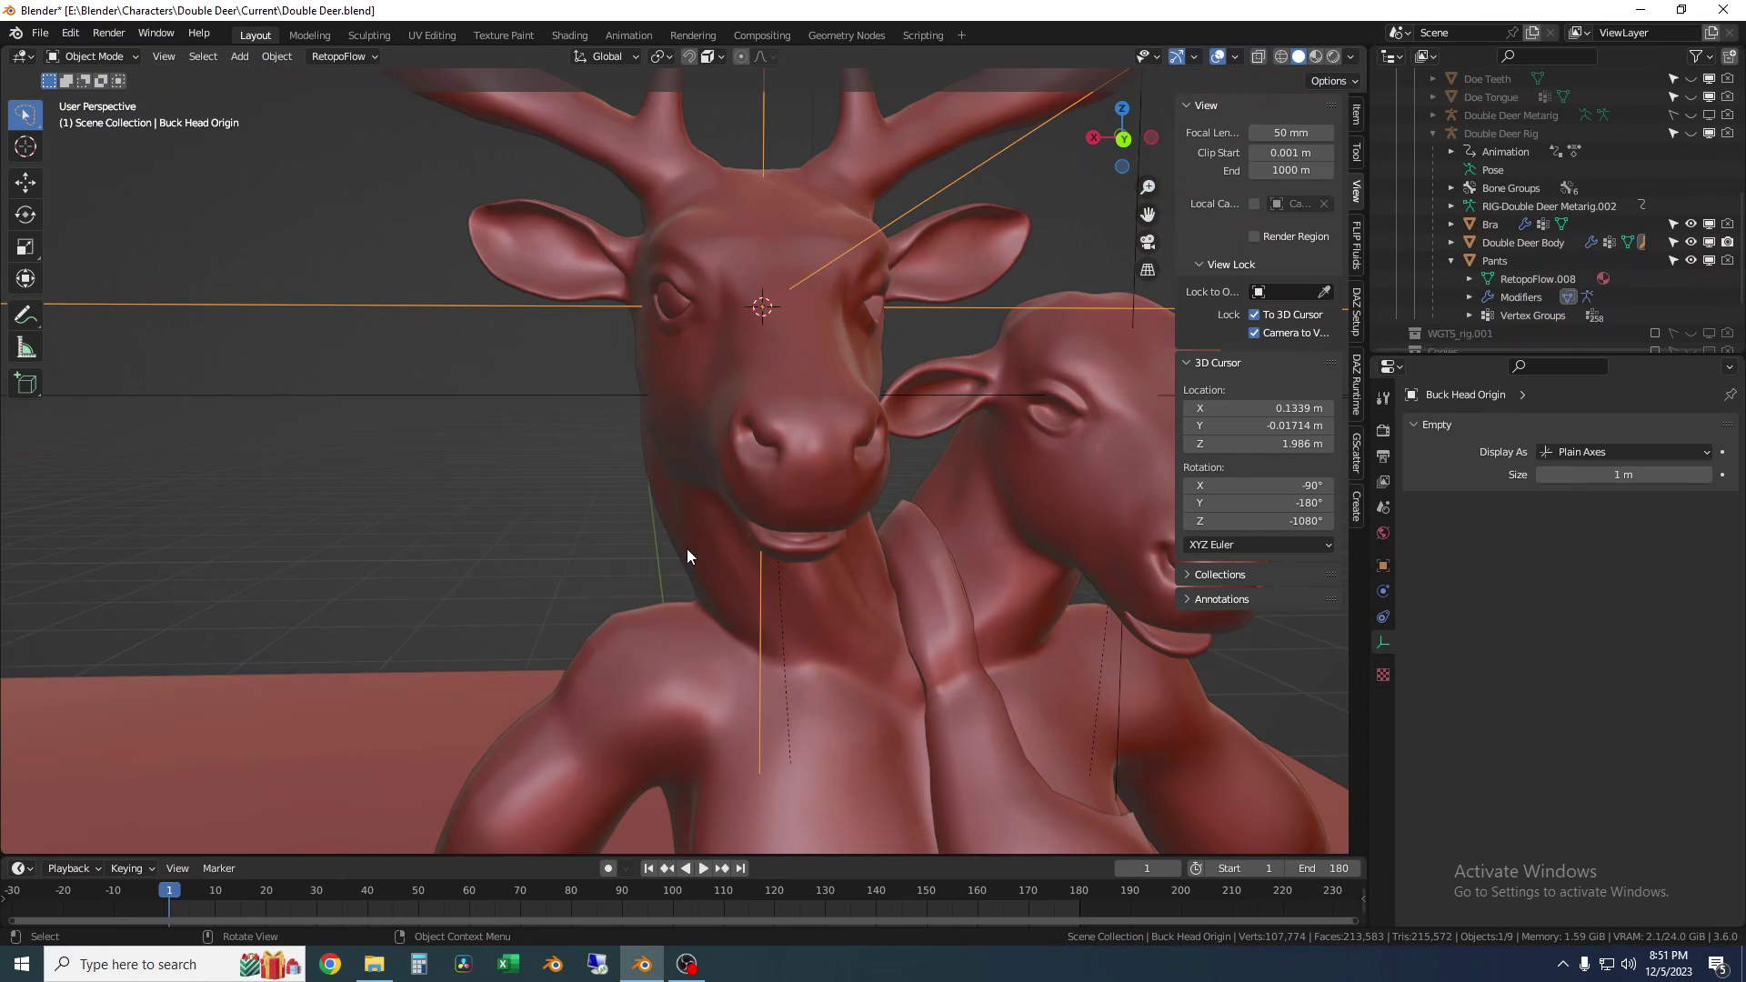
middle_drag(767, 476, 751, 438)
middle_drag(712, 302, 693, 298)
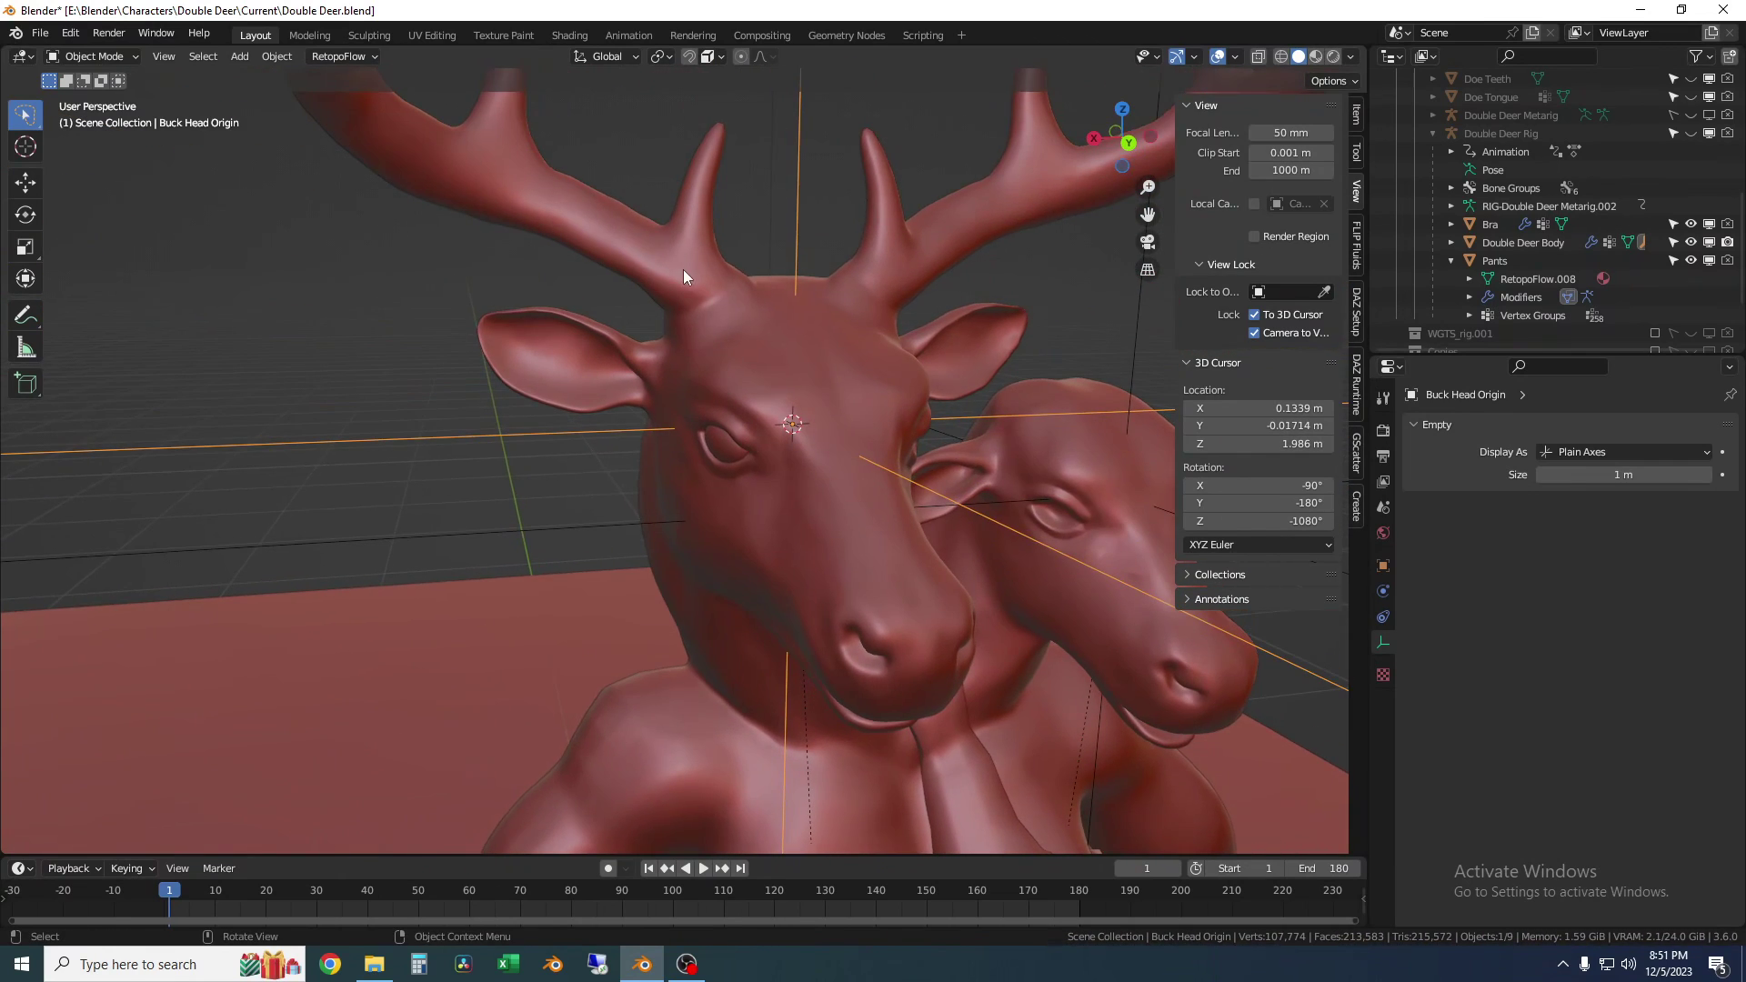
Set the Double Deer Body's origin to the 3D cursor
click(684, 270)
middle_drag(783, 373, 768, 347)
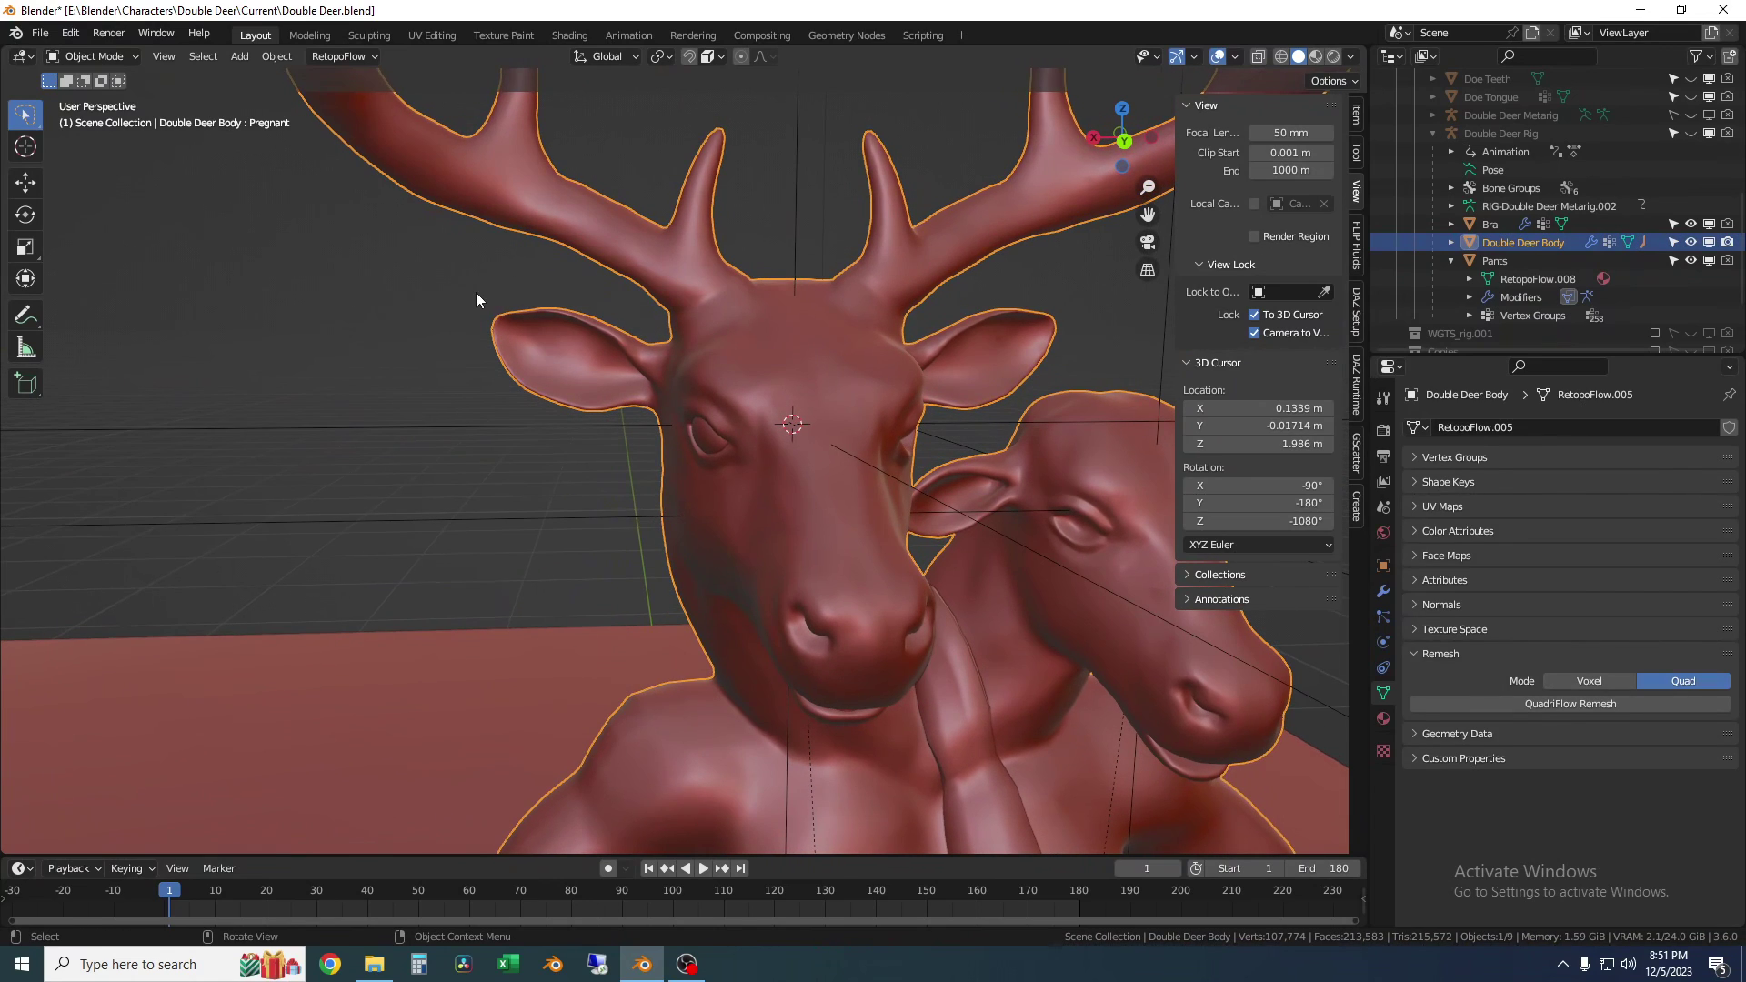
right_click(476, 291)
mouse_move(472, 299)
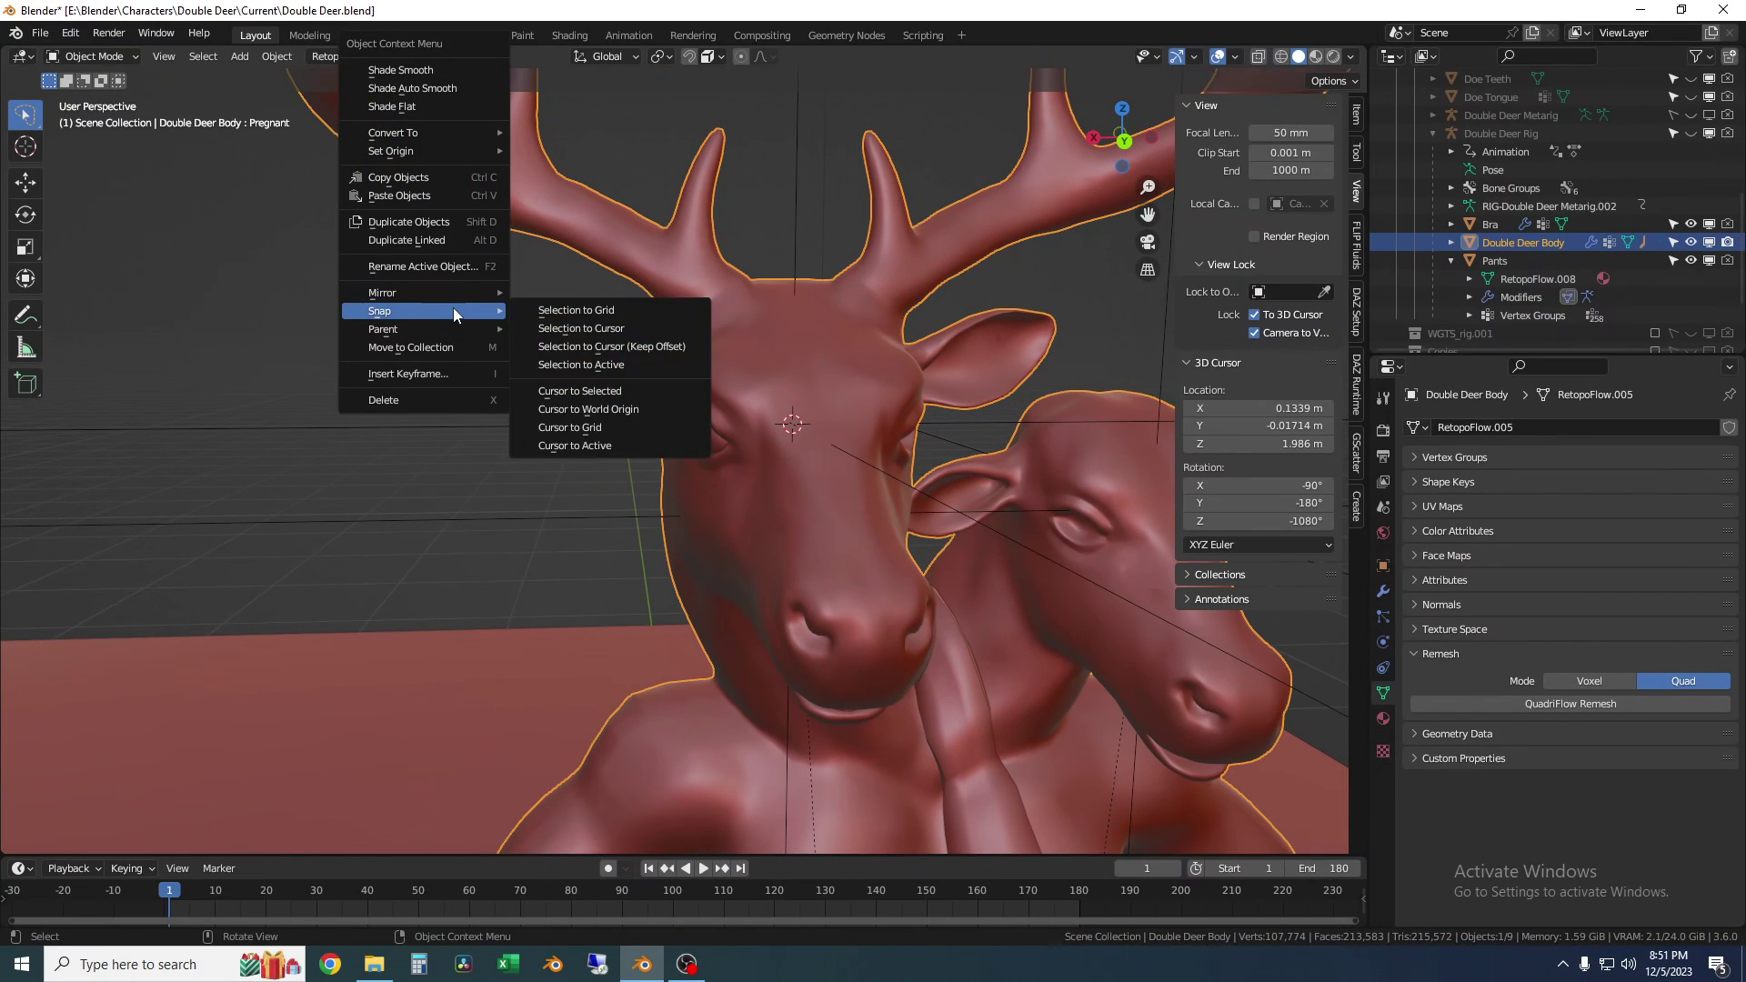
mouse_move(427, 151)
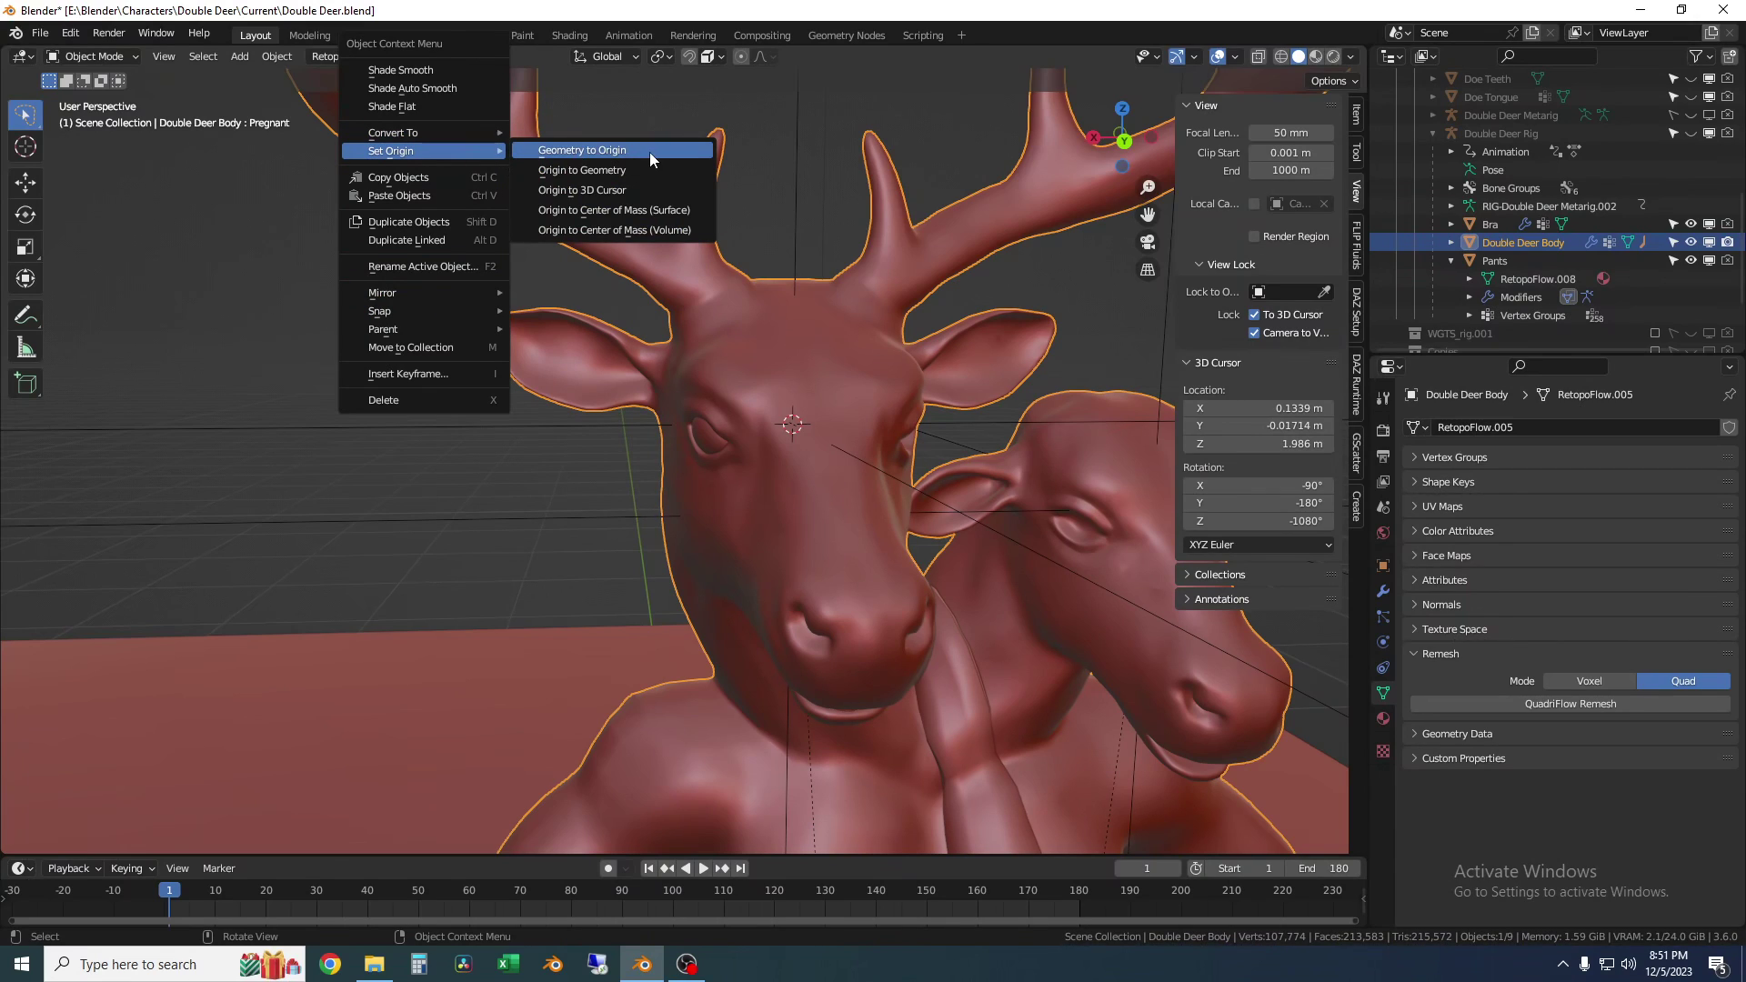
click(646, 189)
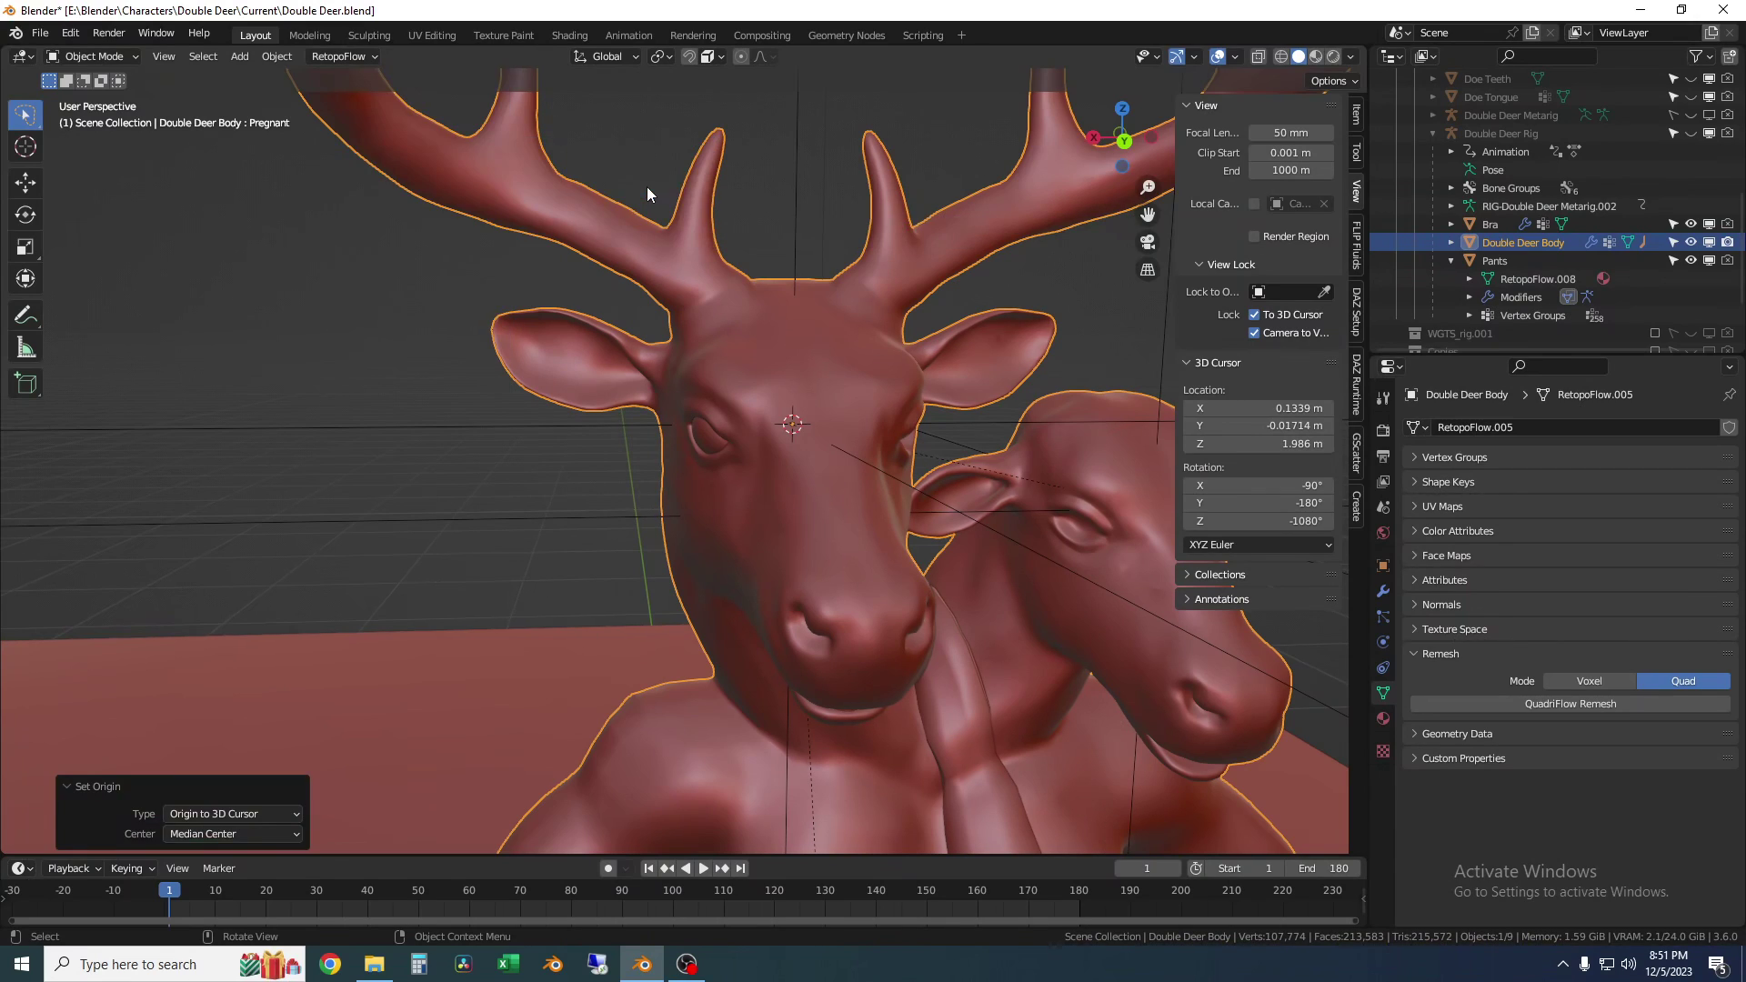
middle_drag(942, 454, 859, 444)
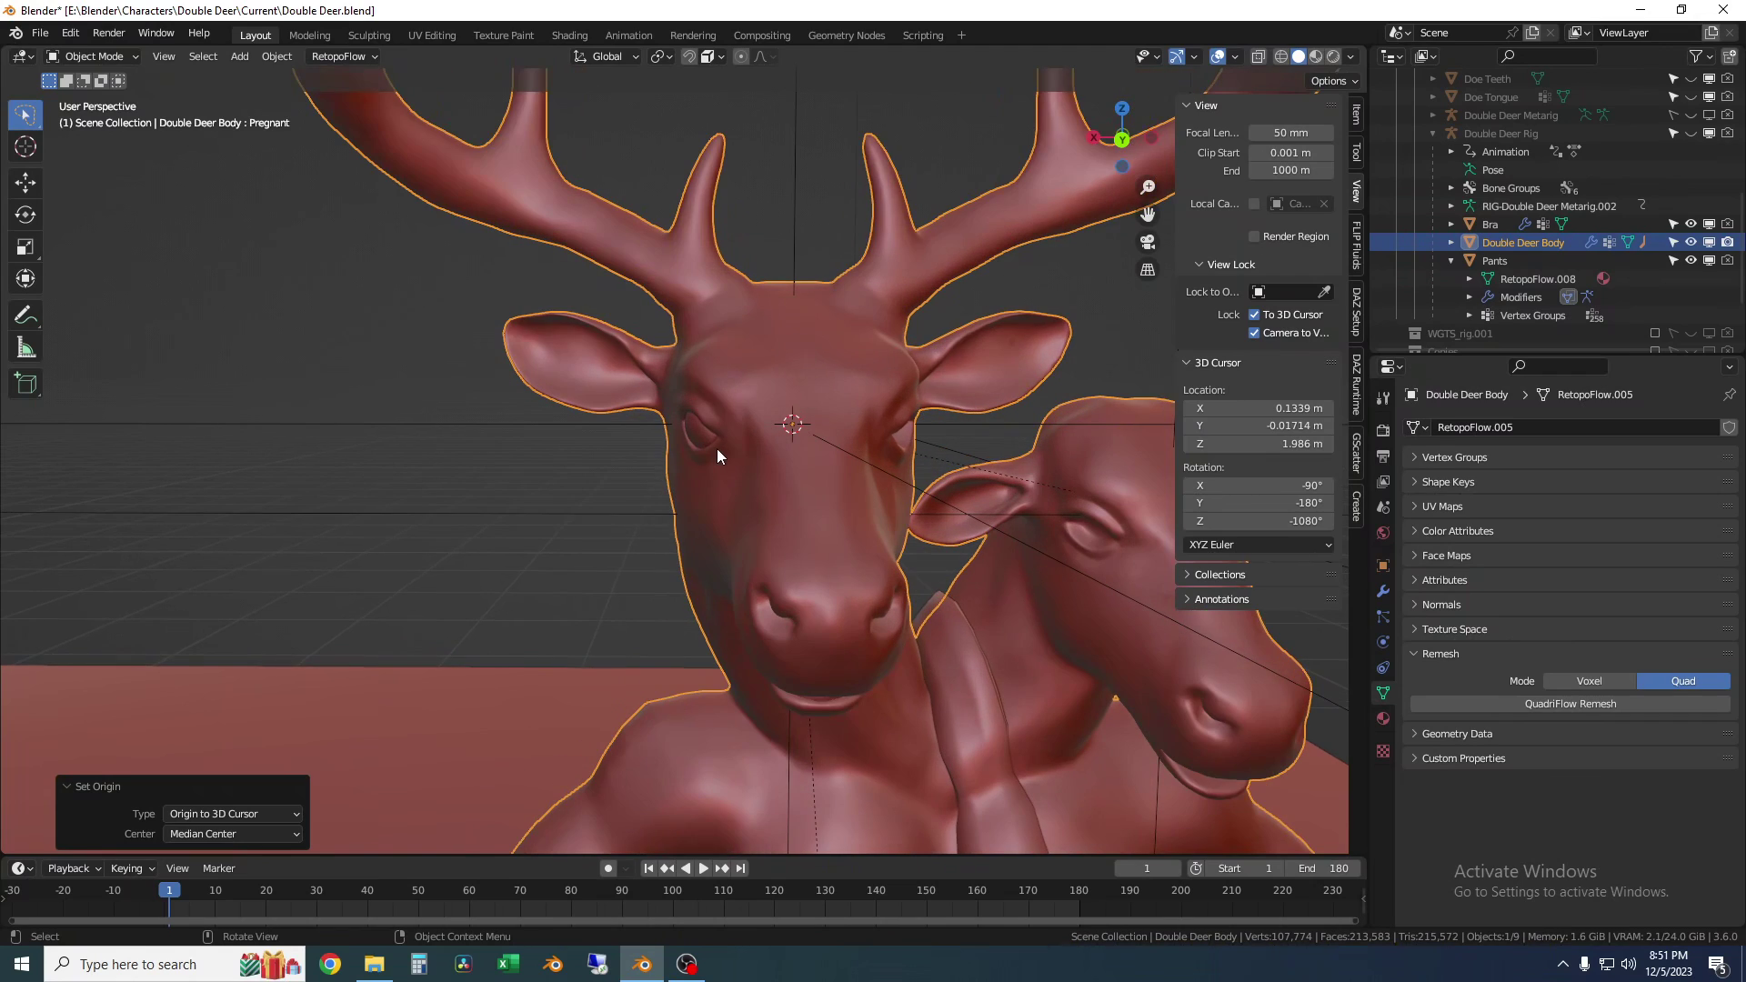
Enter Sculpt Mode on Double Deer Body, enable X symmetry, and inspect the mirrored brush
click(107, 60)
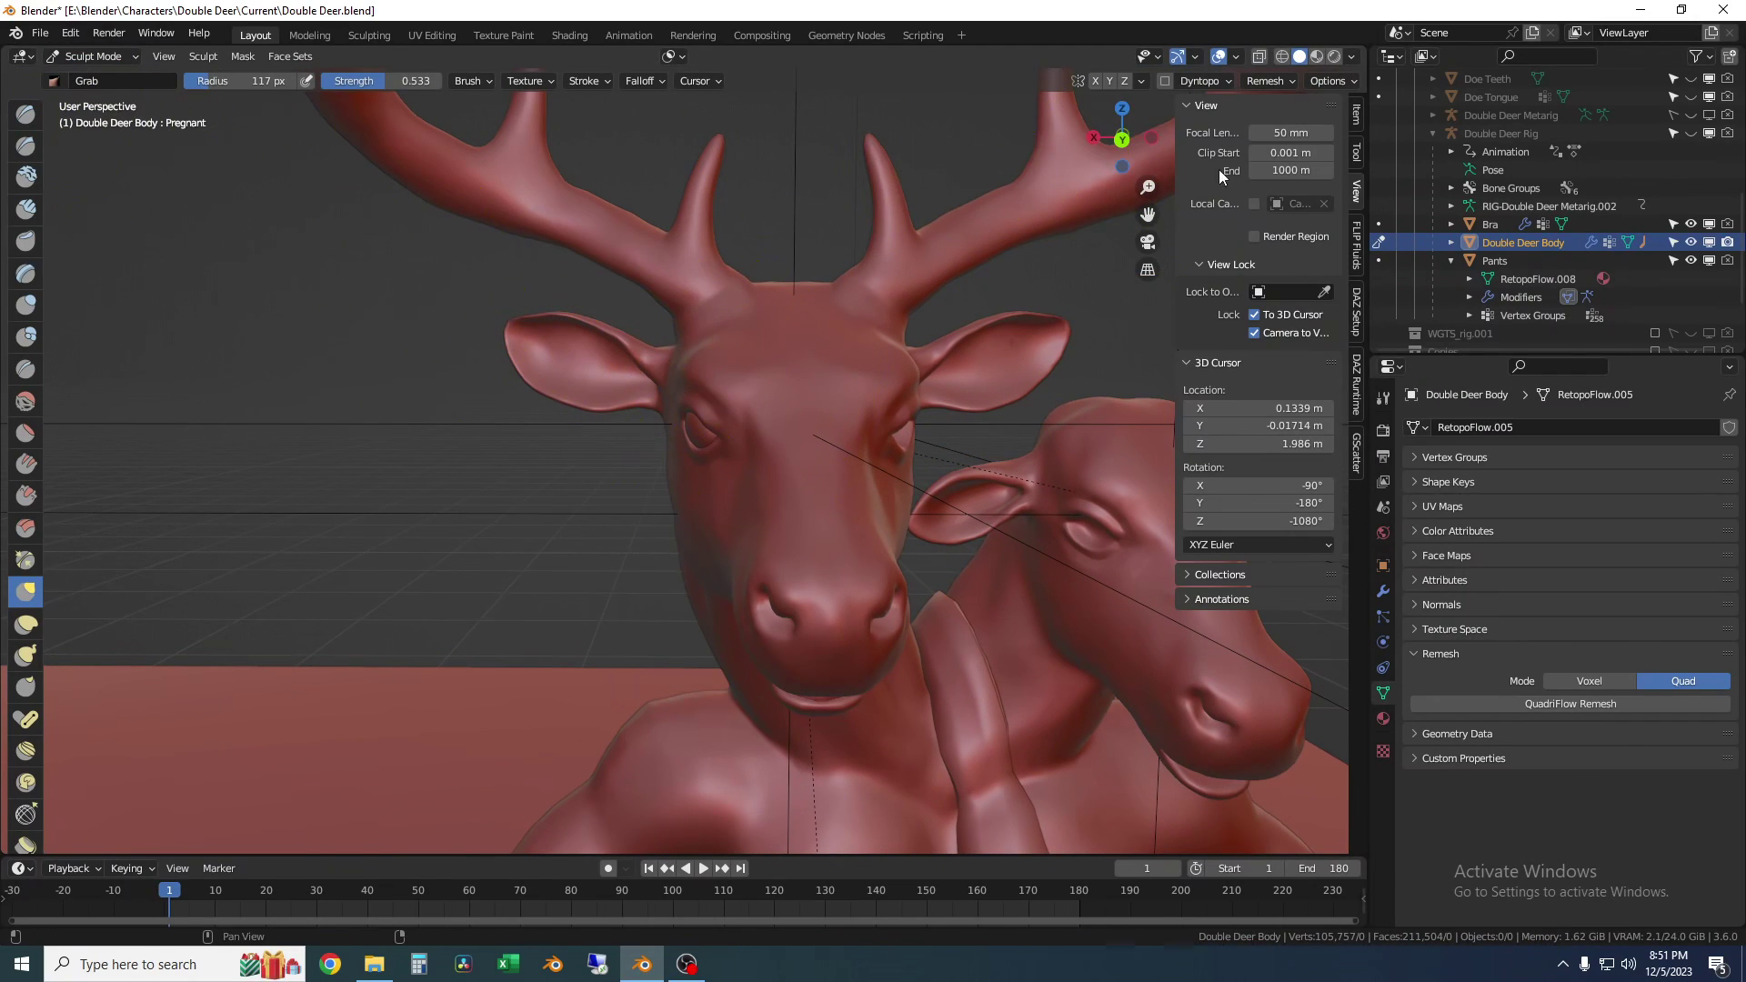
click(1095, 80)
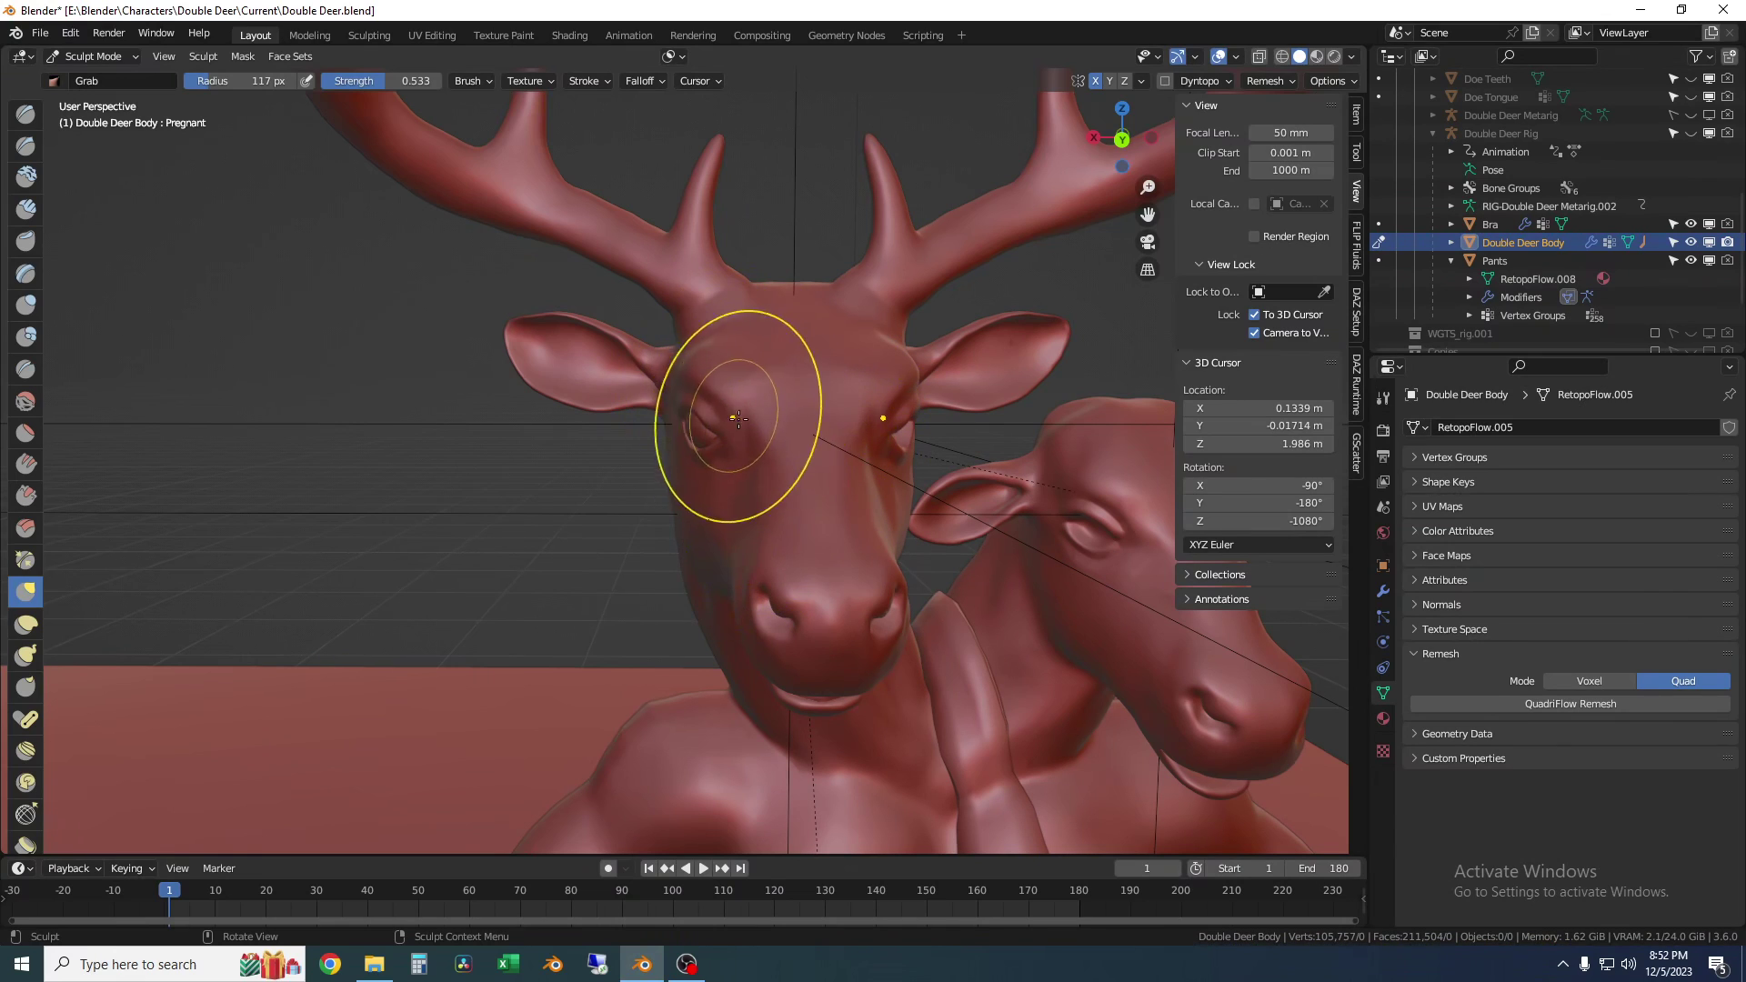
scroll(794, 531, down, 2)
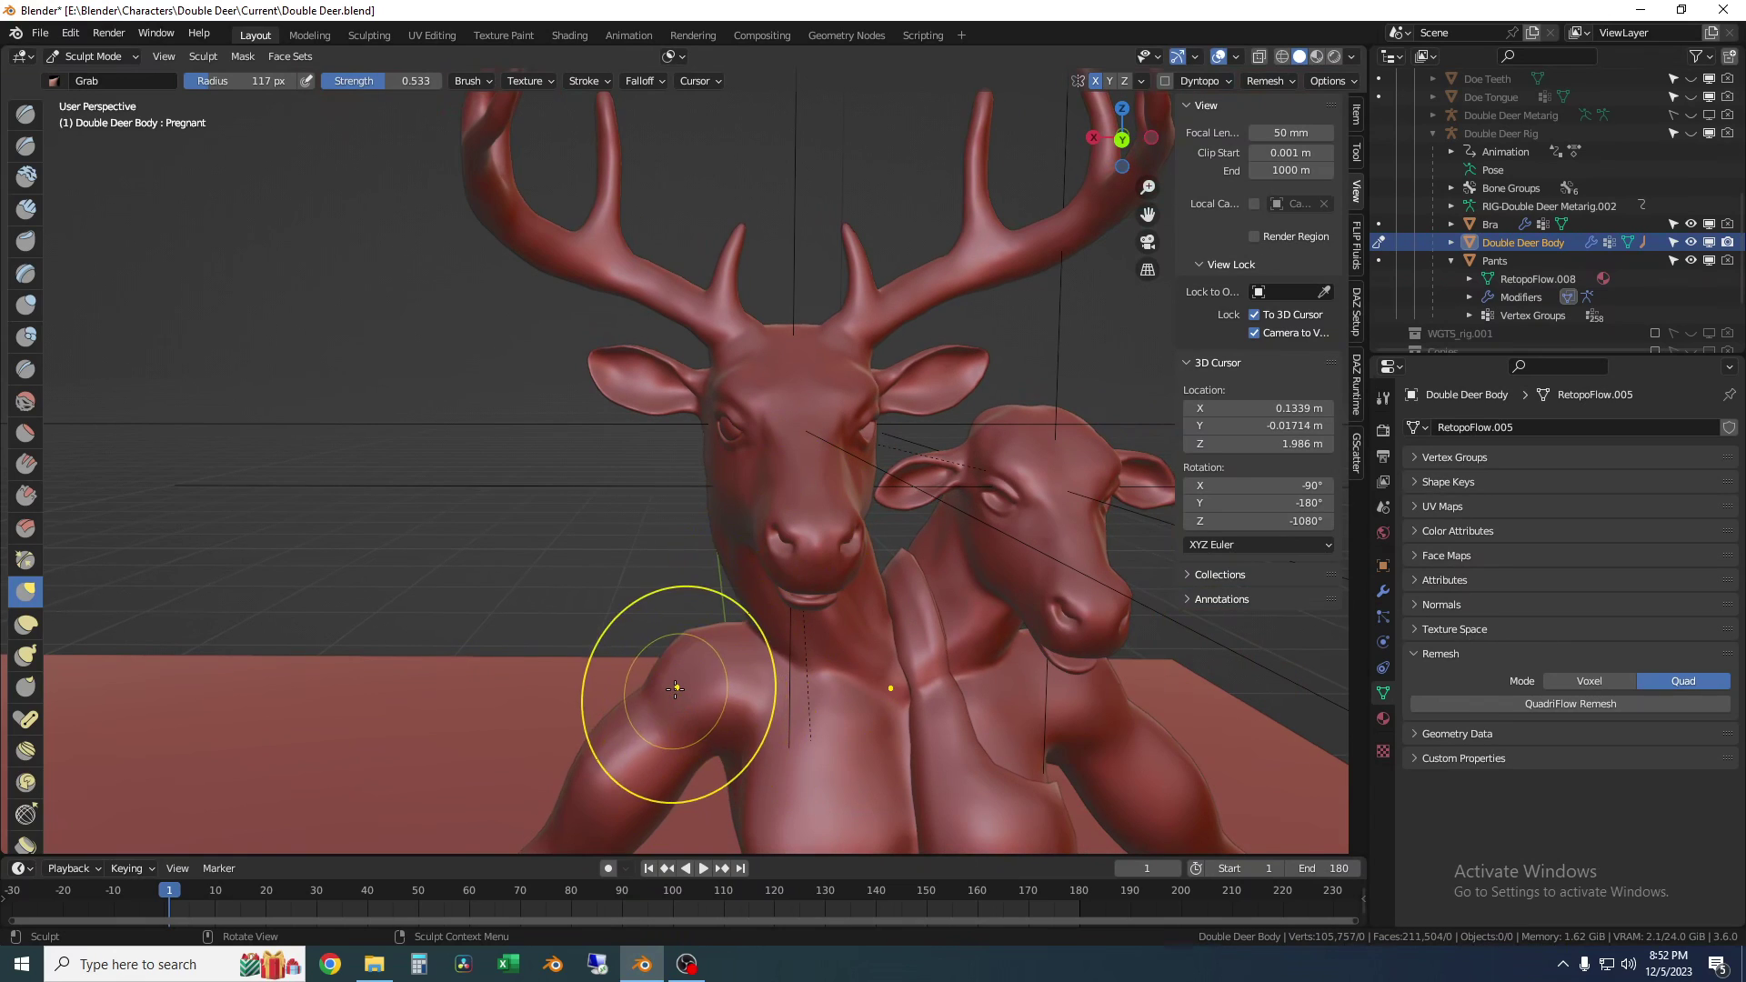
shift+middle_drag(694, 701, 741, 398)
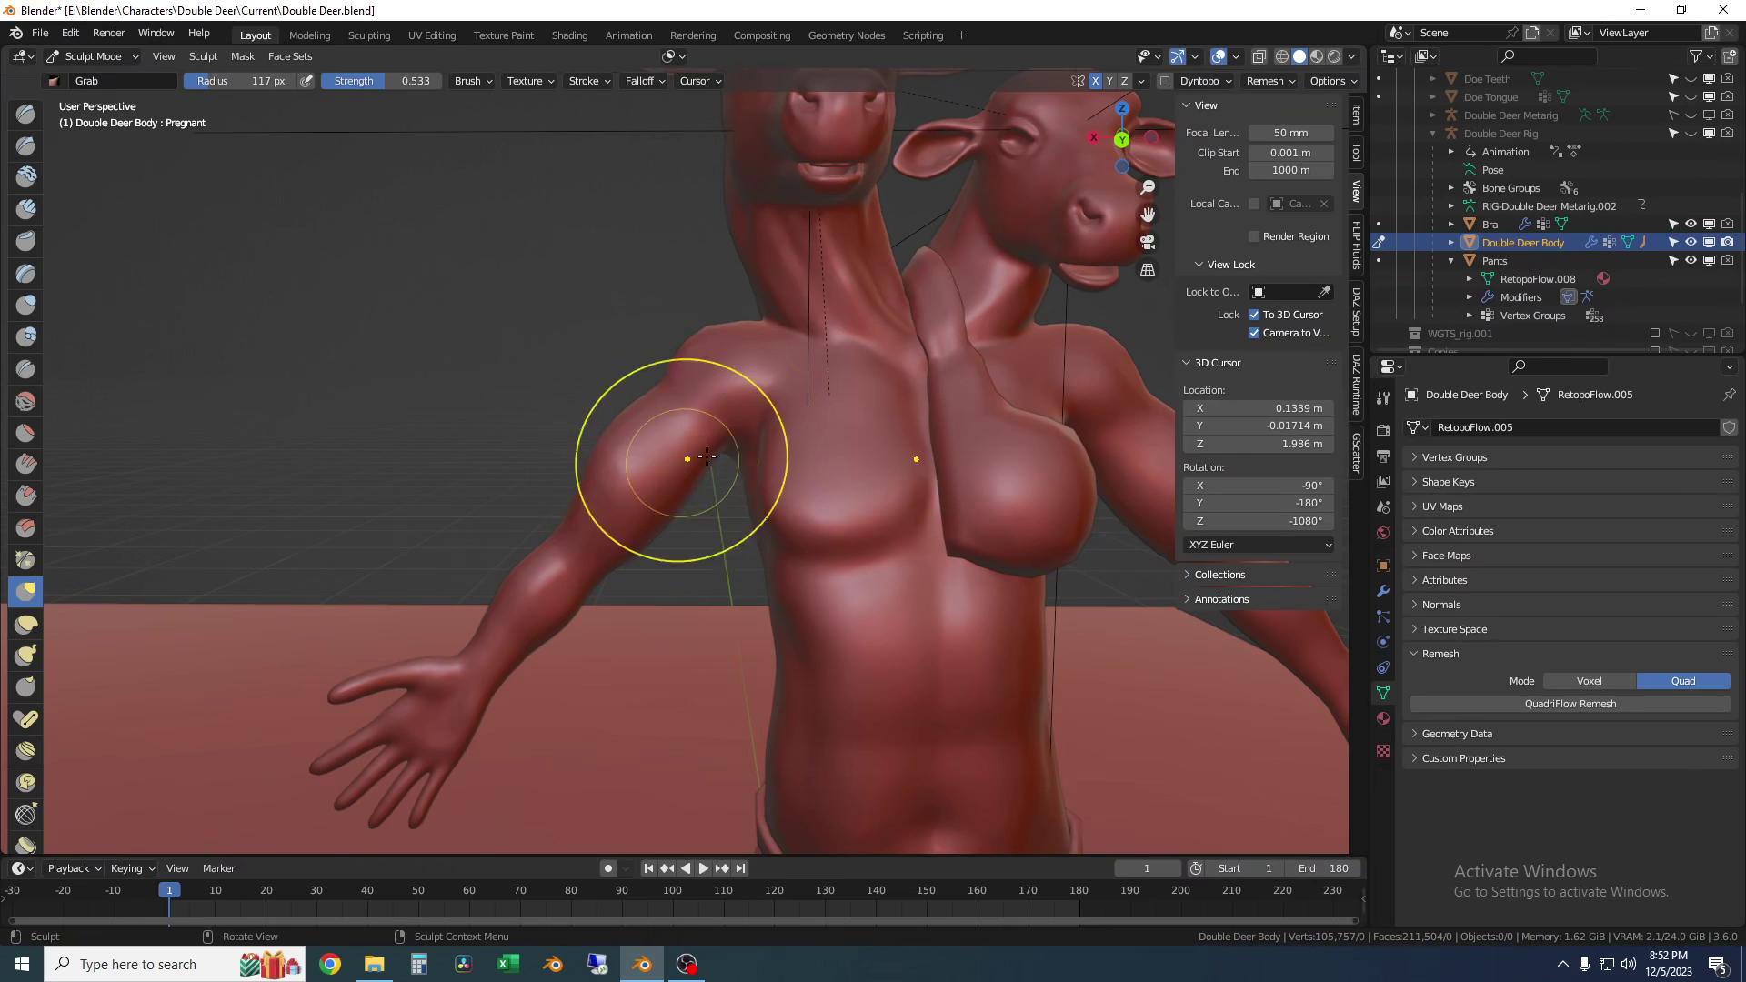
middle_drag(857, 343, 826, 701)
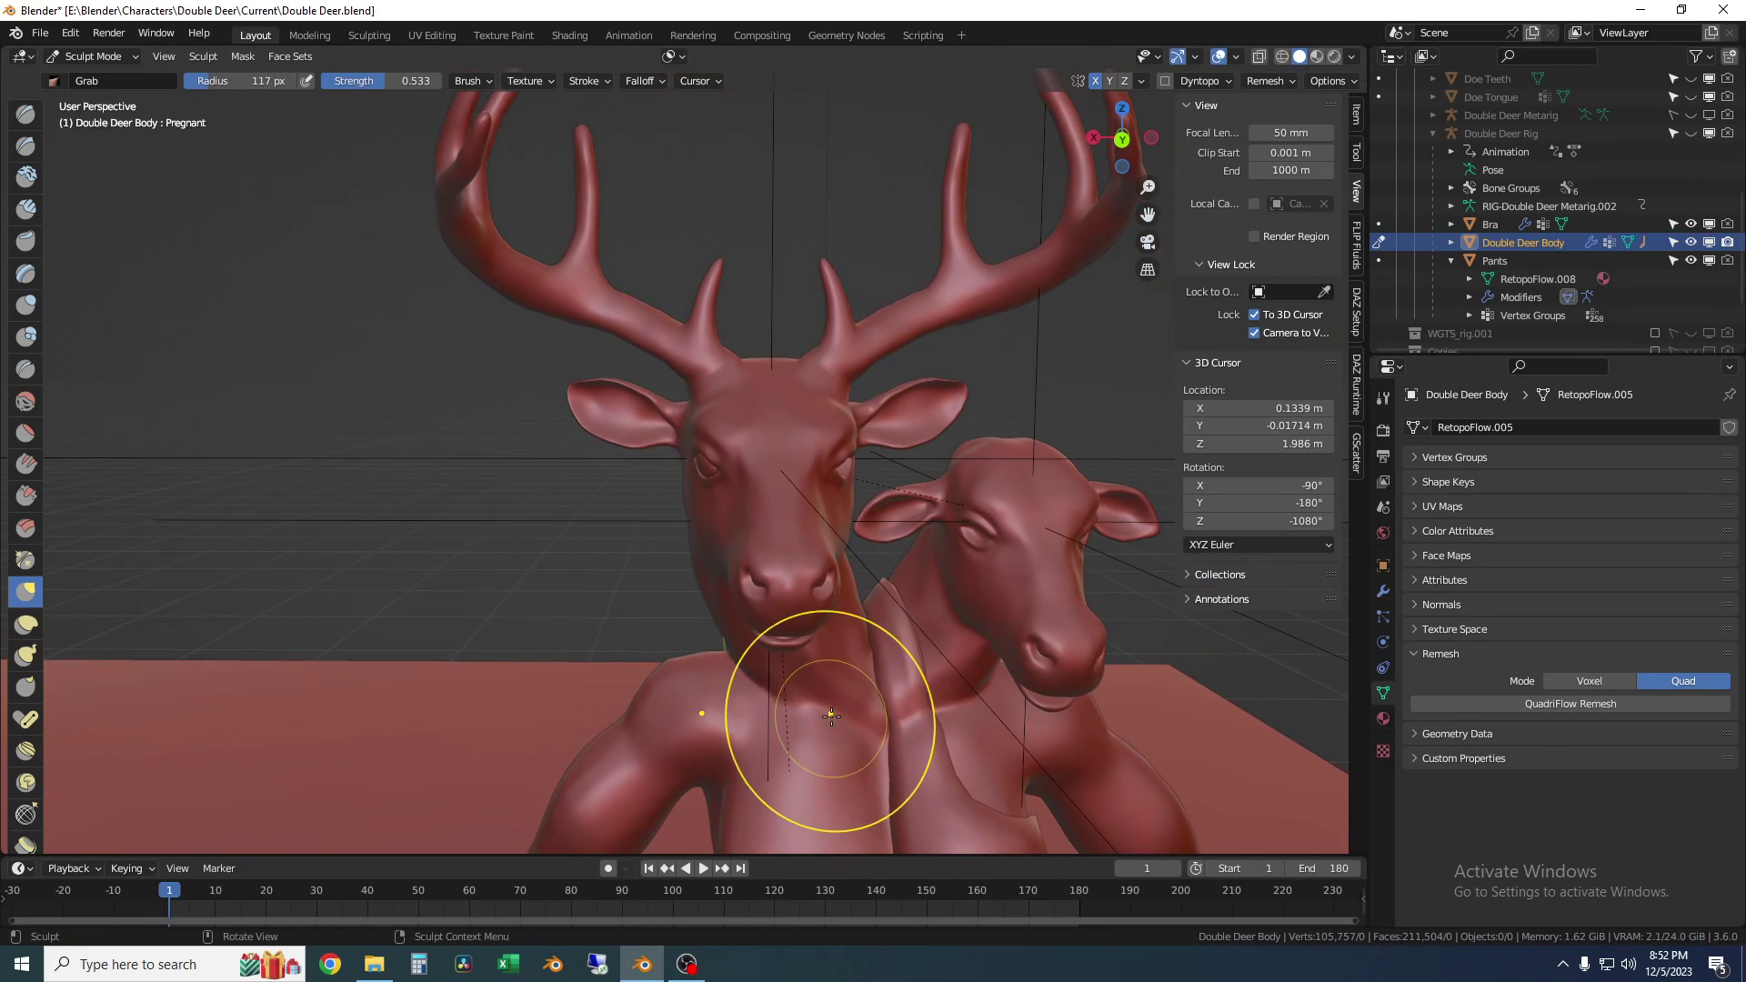
Return to Object Mode and select the Buck RightEye
click(91, 56)
click(81, 79)
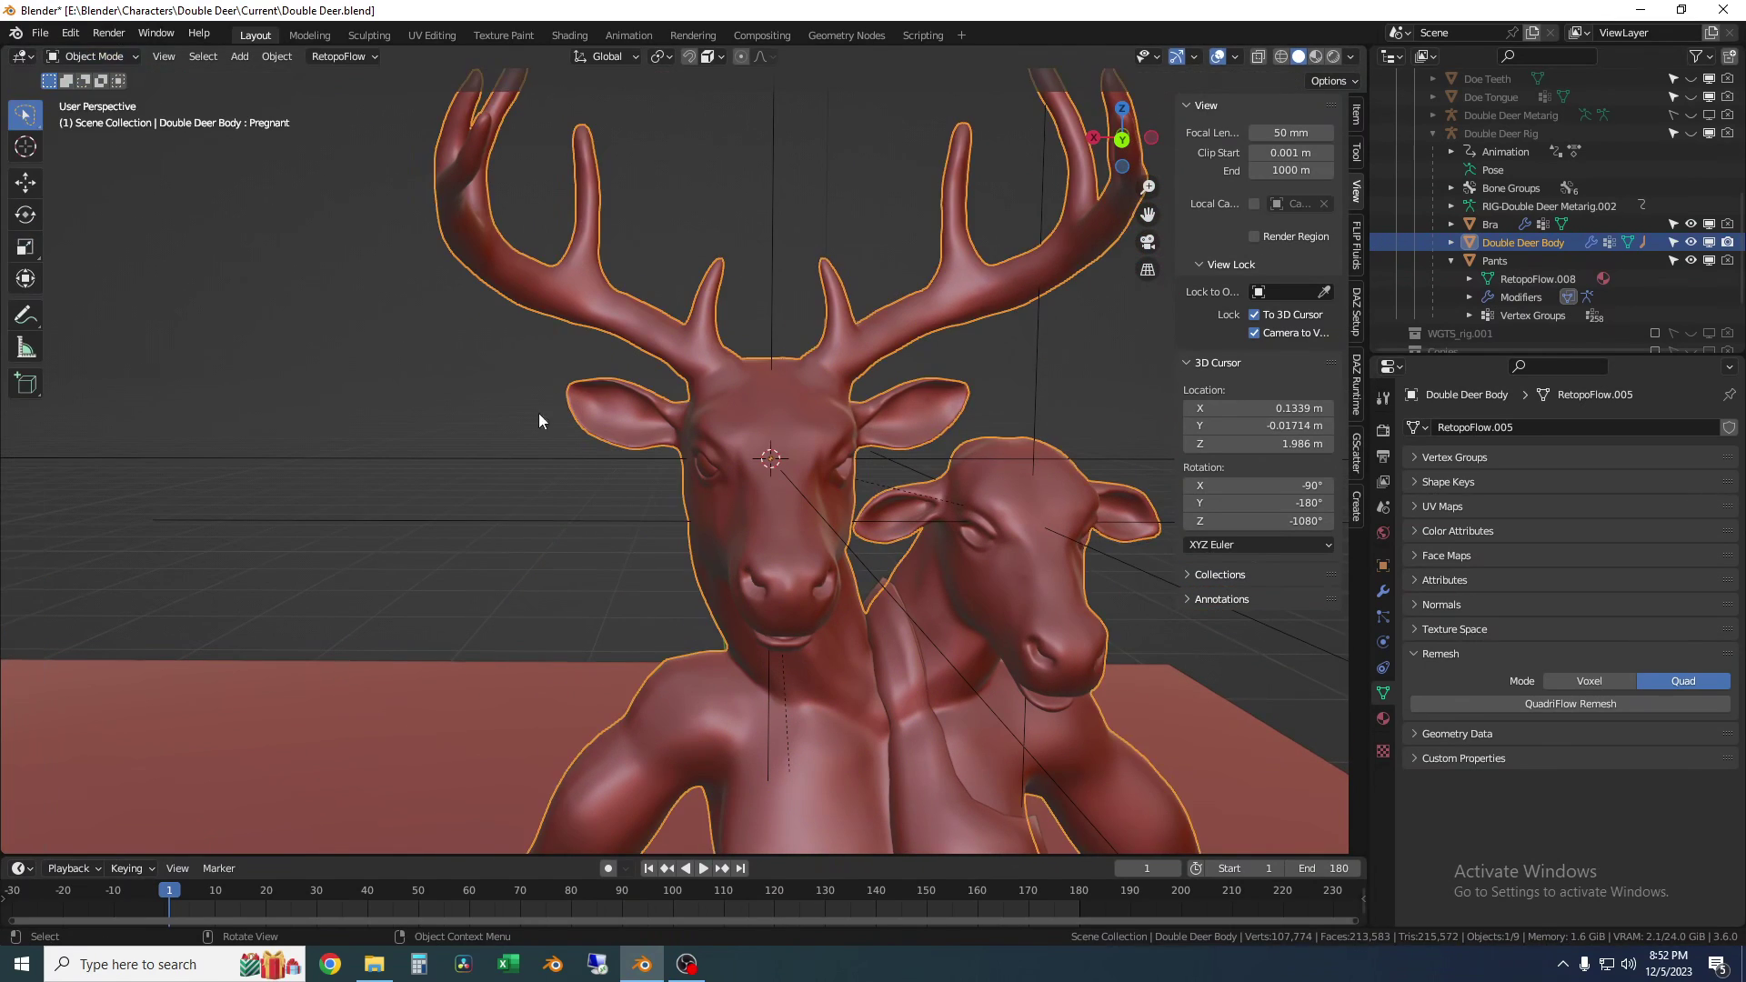
scroll(653, 458, up, 3)
middle_drag(608, 520, 644, 516)
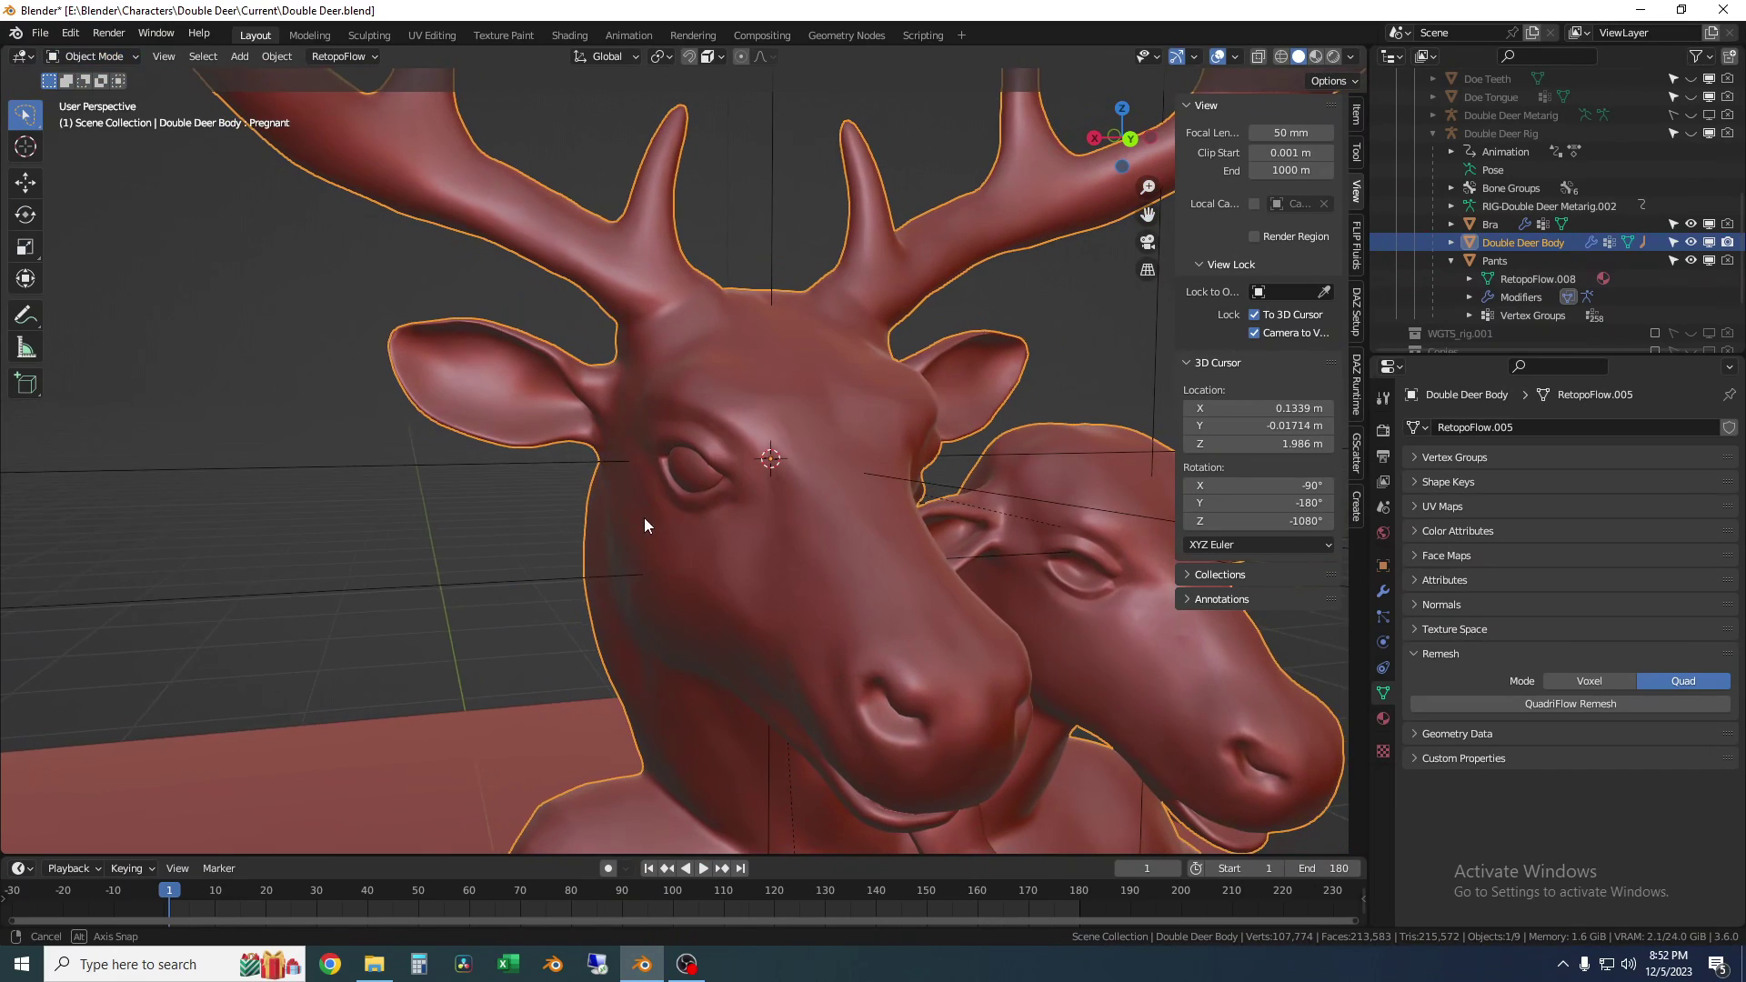
click(691, 483)
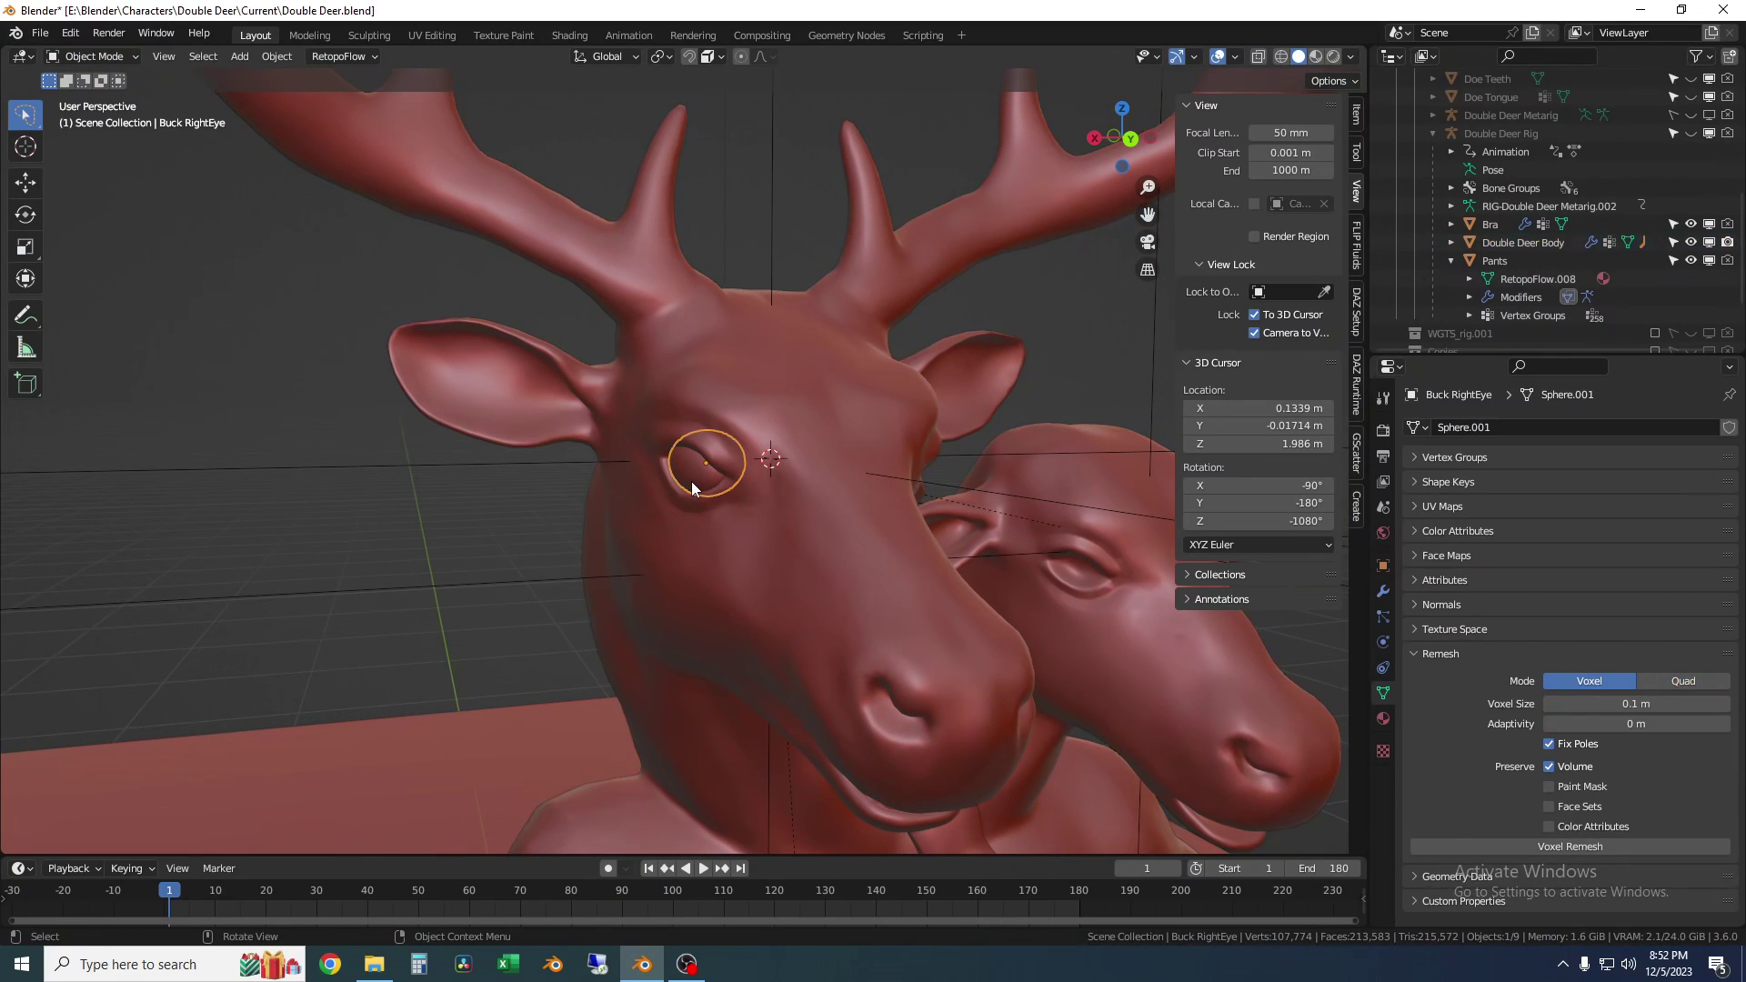
scroll(1595, 229, up, 5)
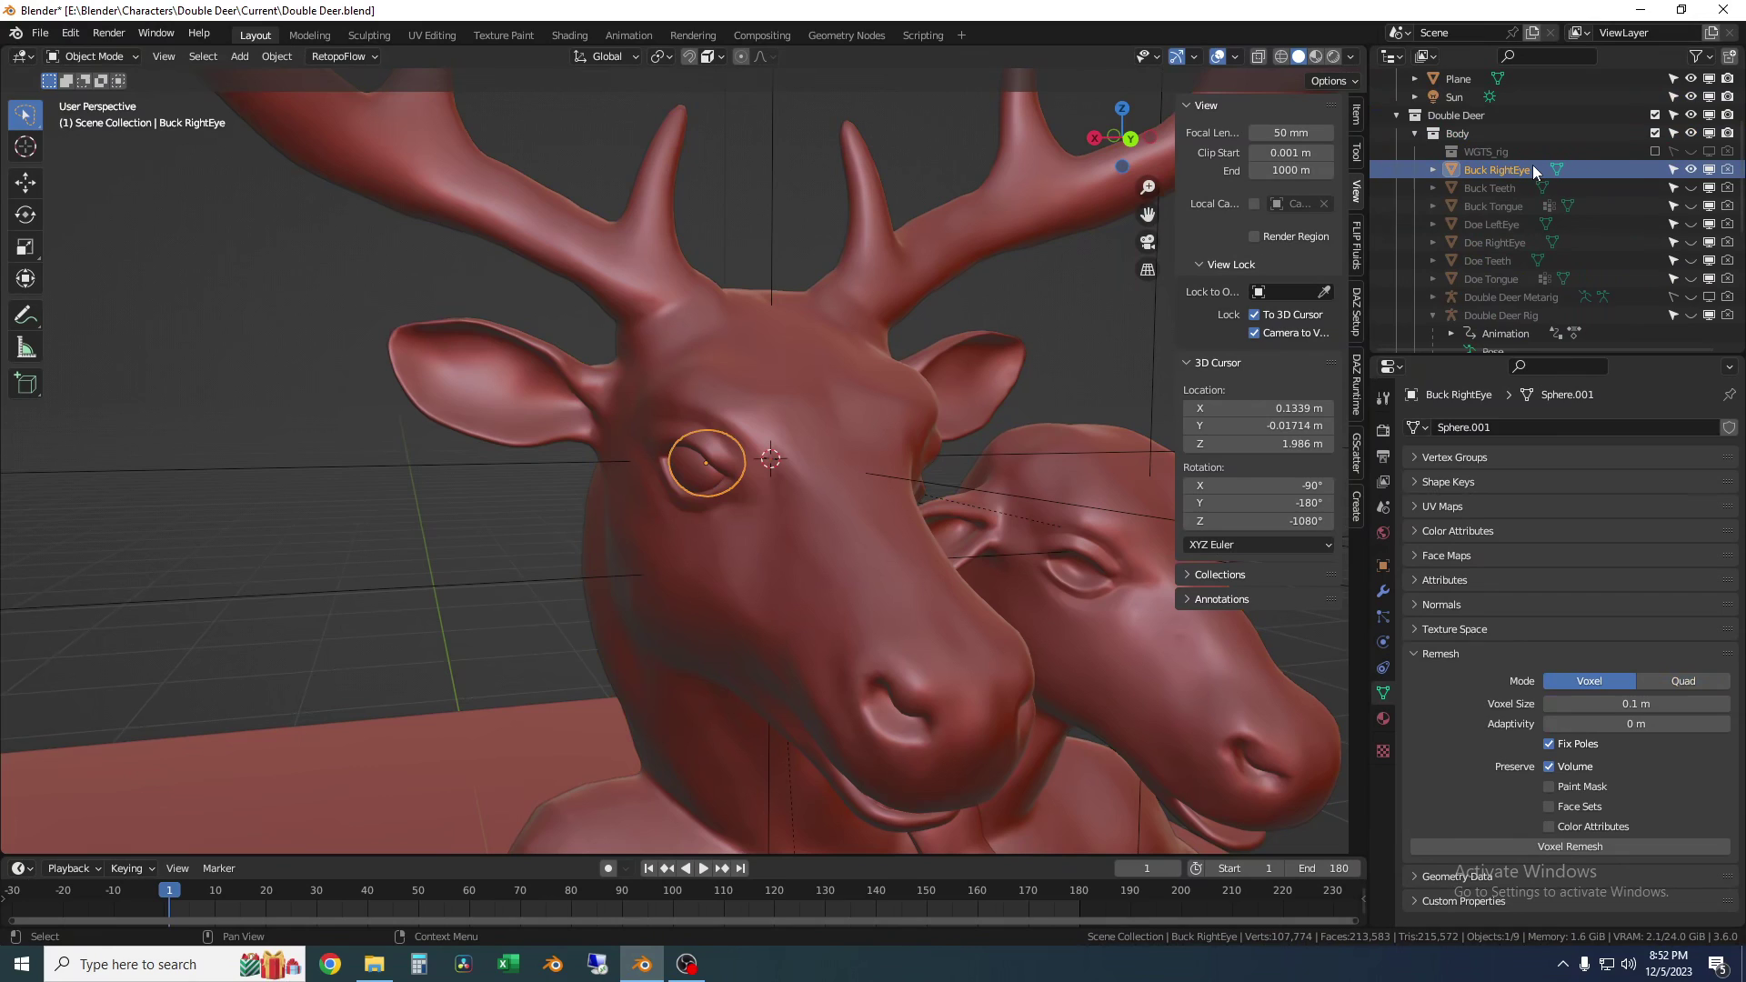
middle_drag(685, 522, 646, 537)
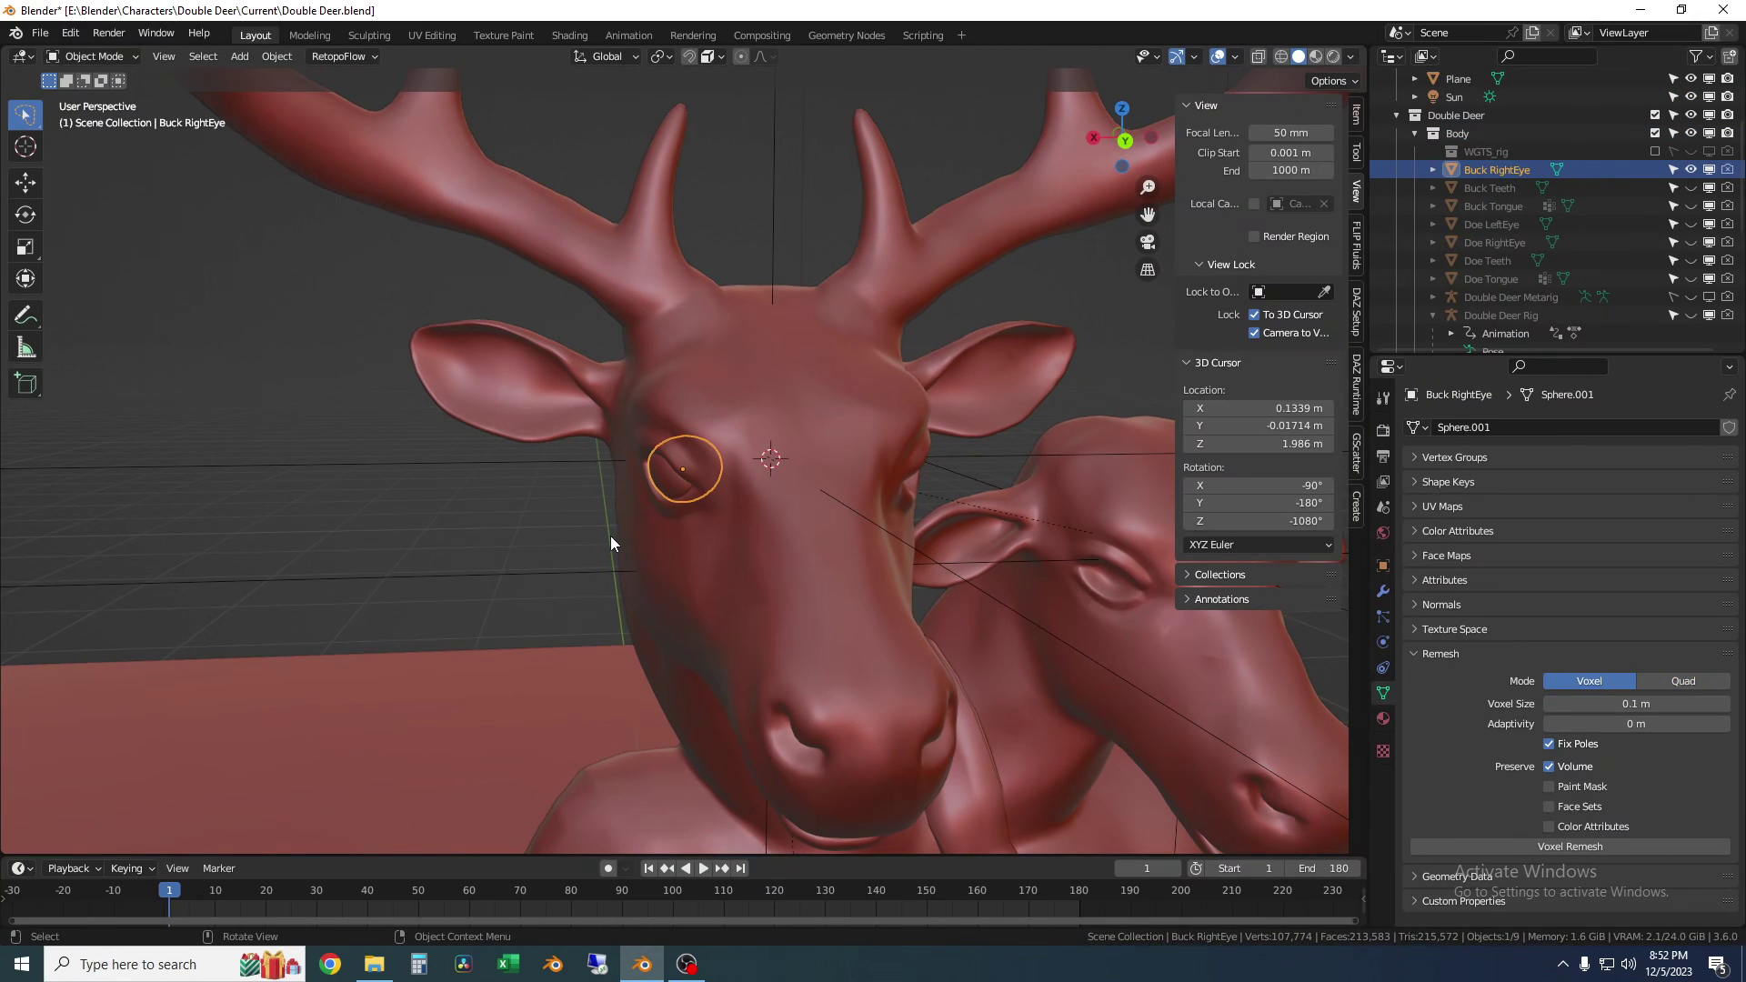
Add a Mirror modifier to Buck RightEye with Buck Head Origin as mirror object
click(1383, 591)
click(1508, 425)
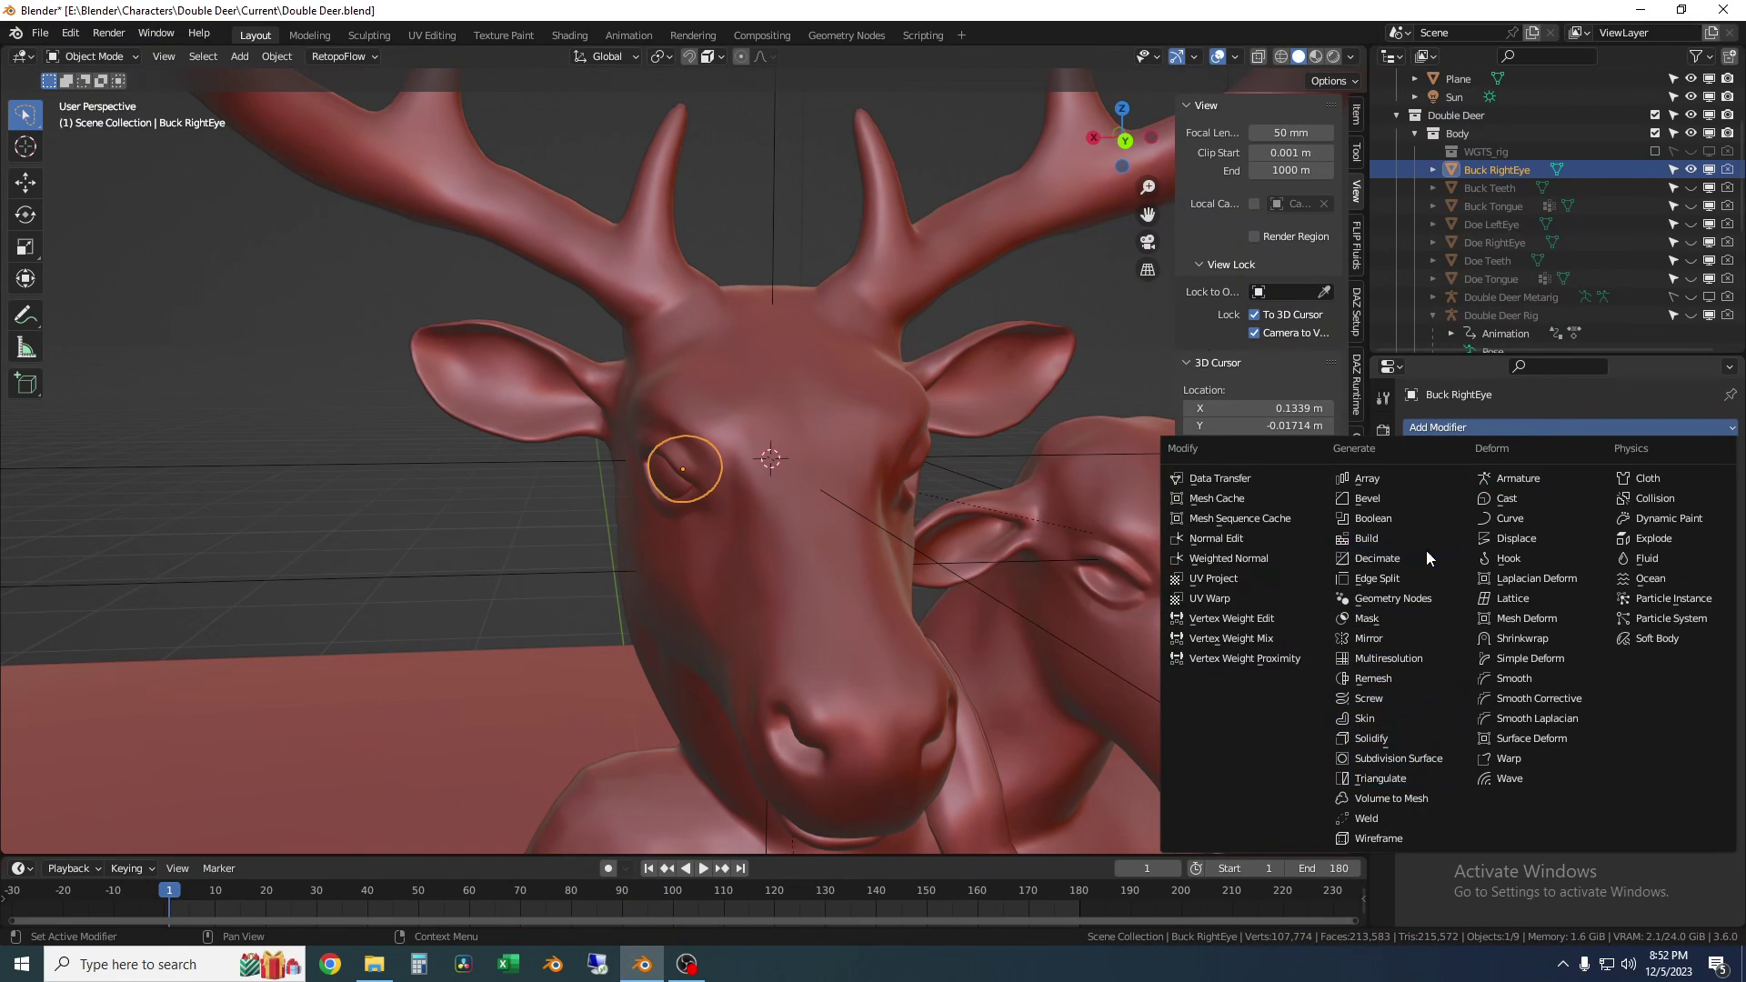
click(1398, 636)
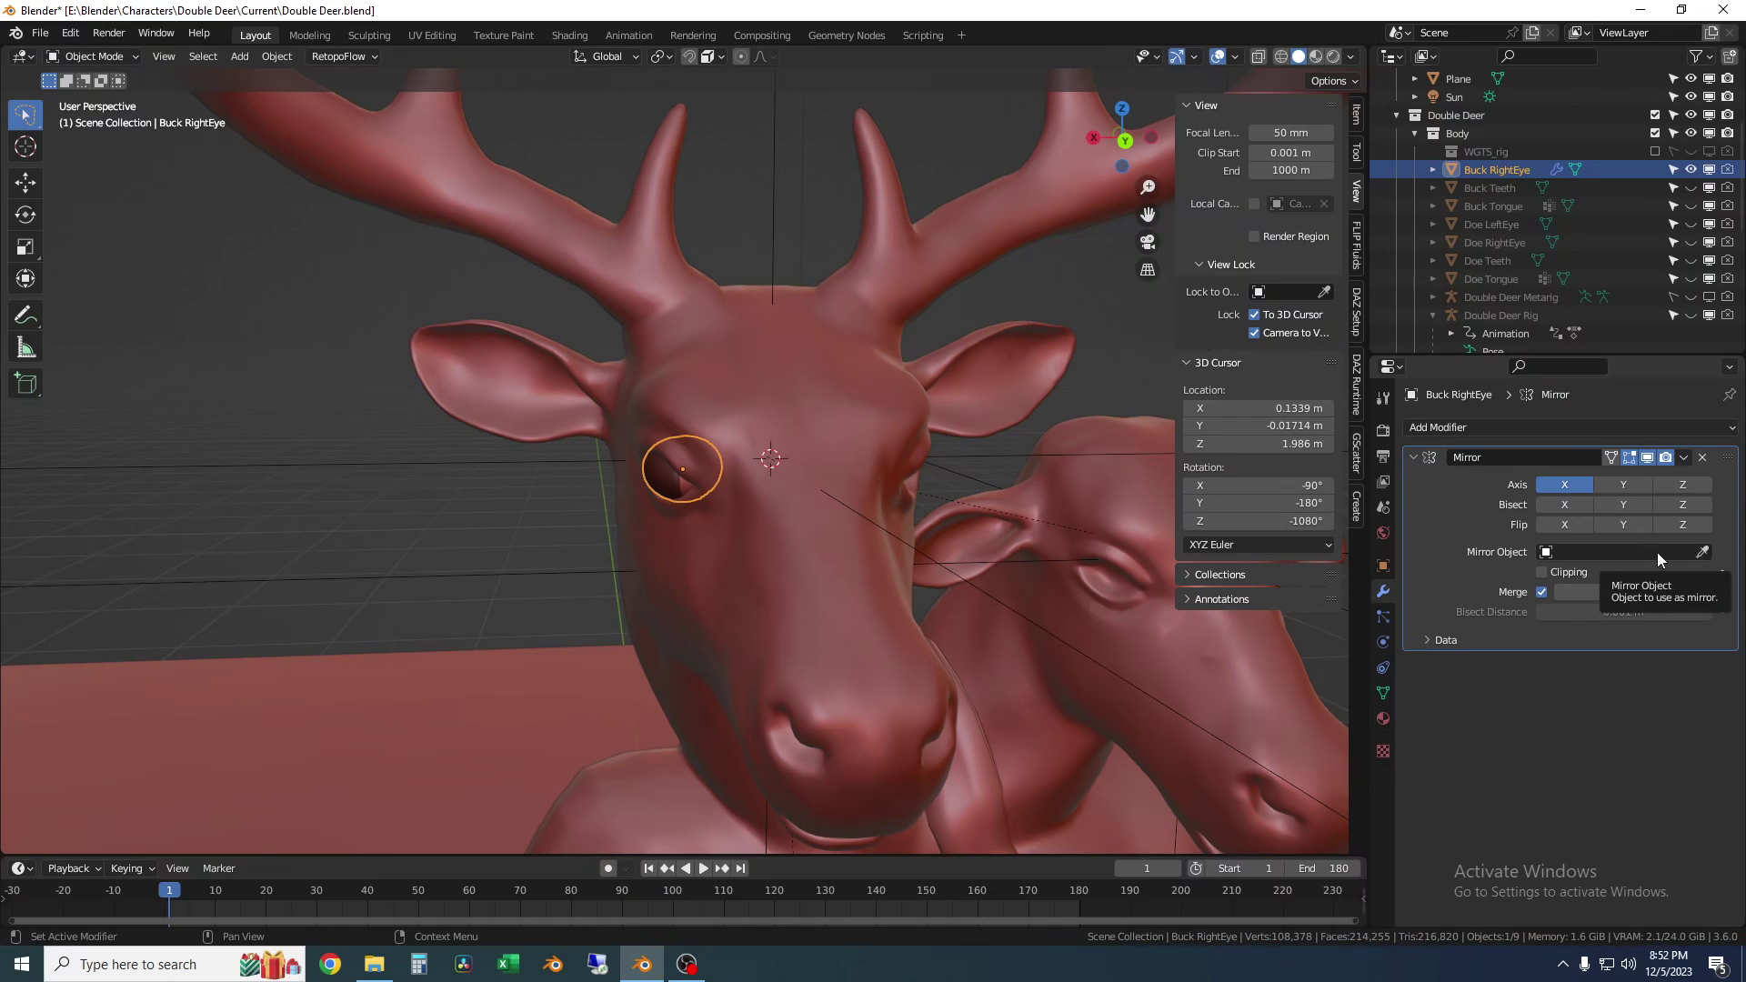
click(1700, 554)
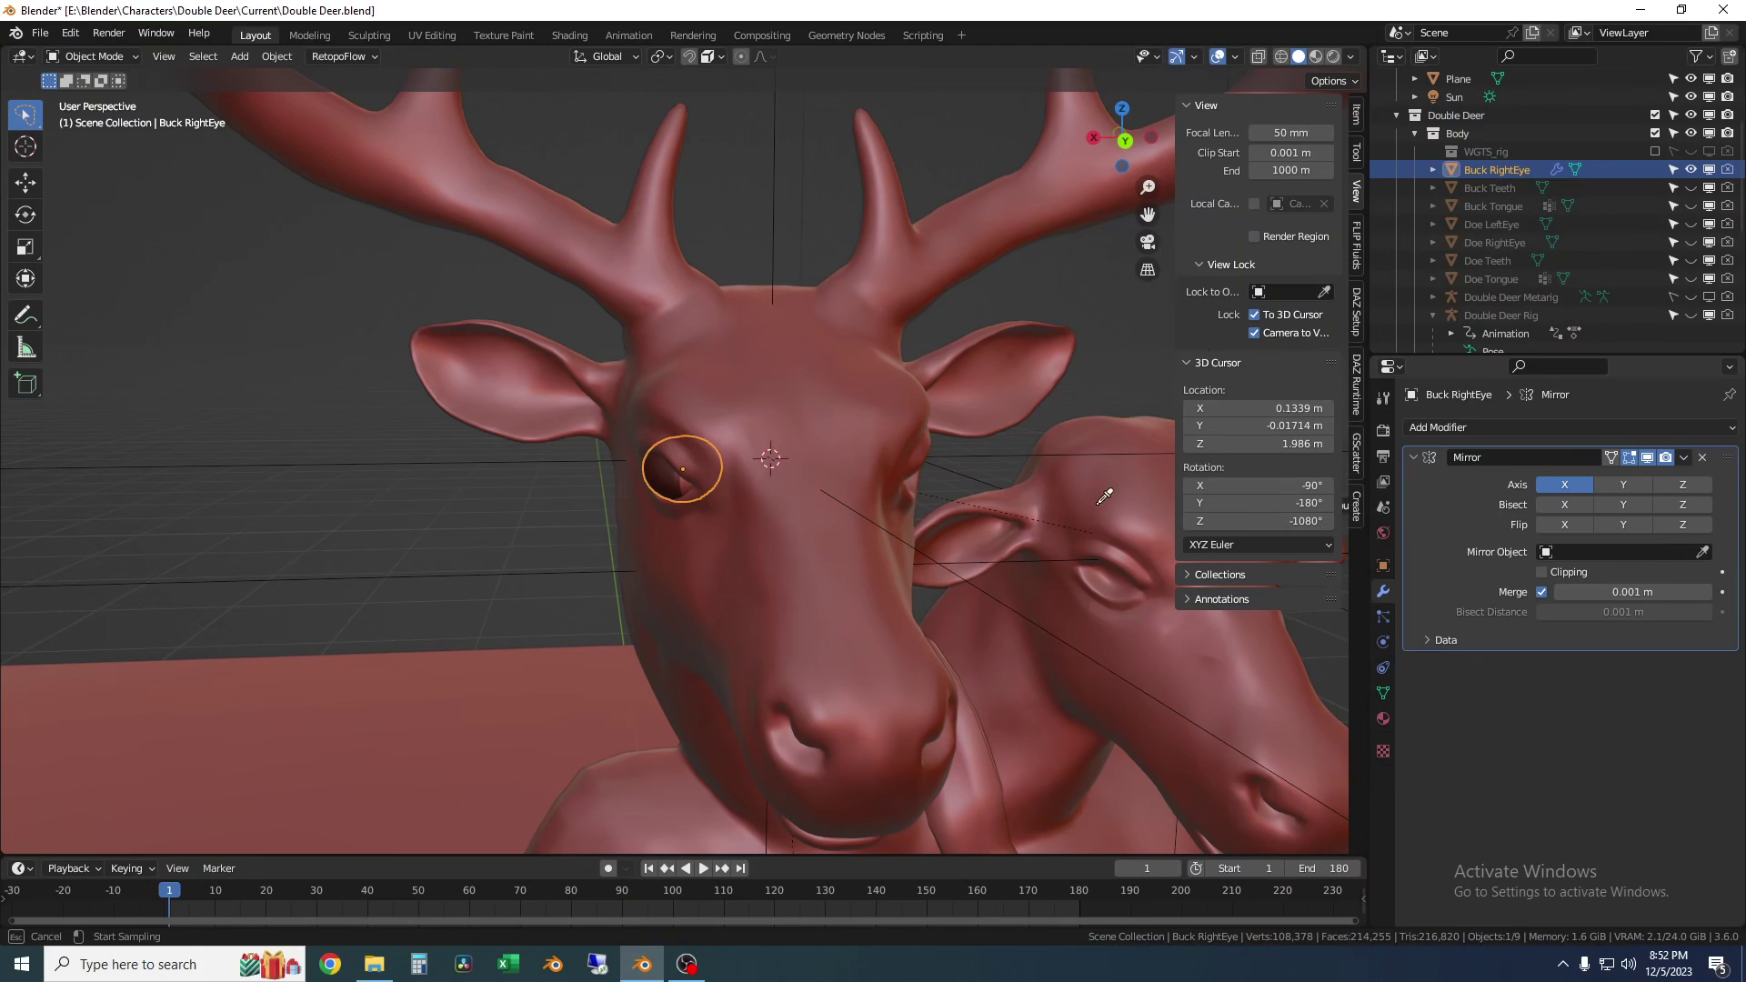
click(774, 222)
mouse_move(783, 377)
middle_down()
mouse_move(580, 365)
mouse_move(847, 370)
mouse_move(779, 369)
middle_up()
middle_drag(915, 496, 842, 446)
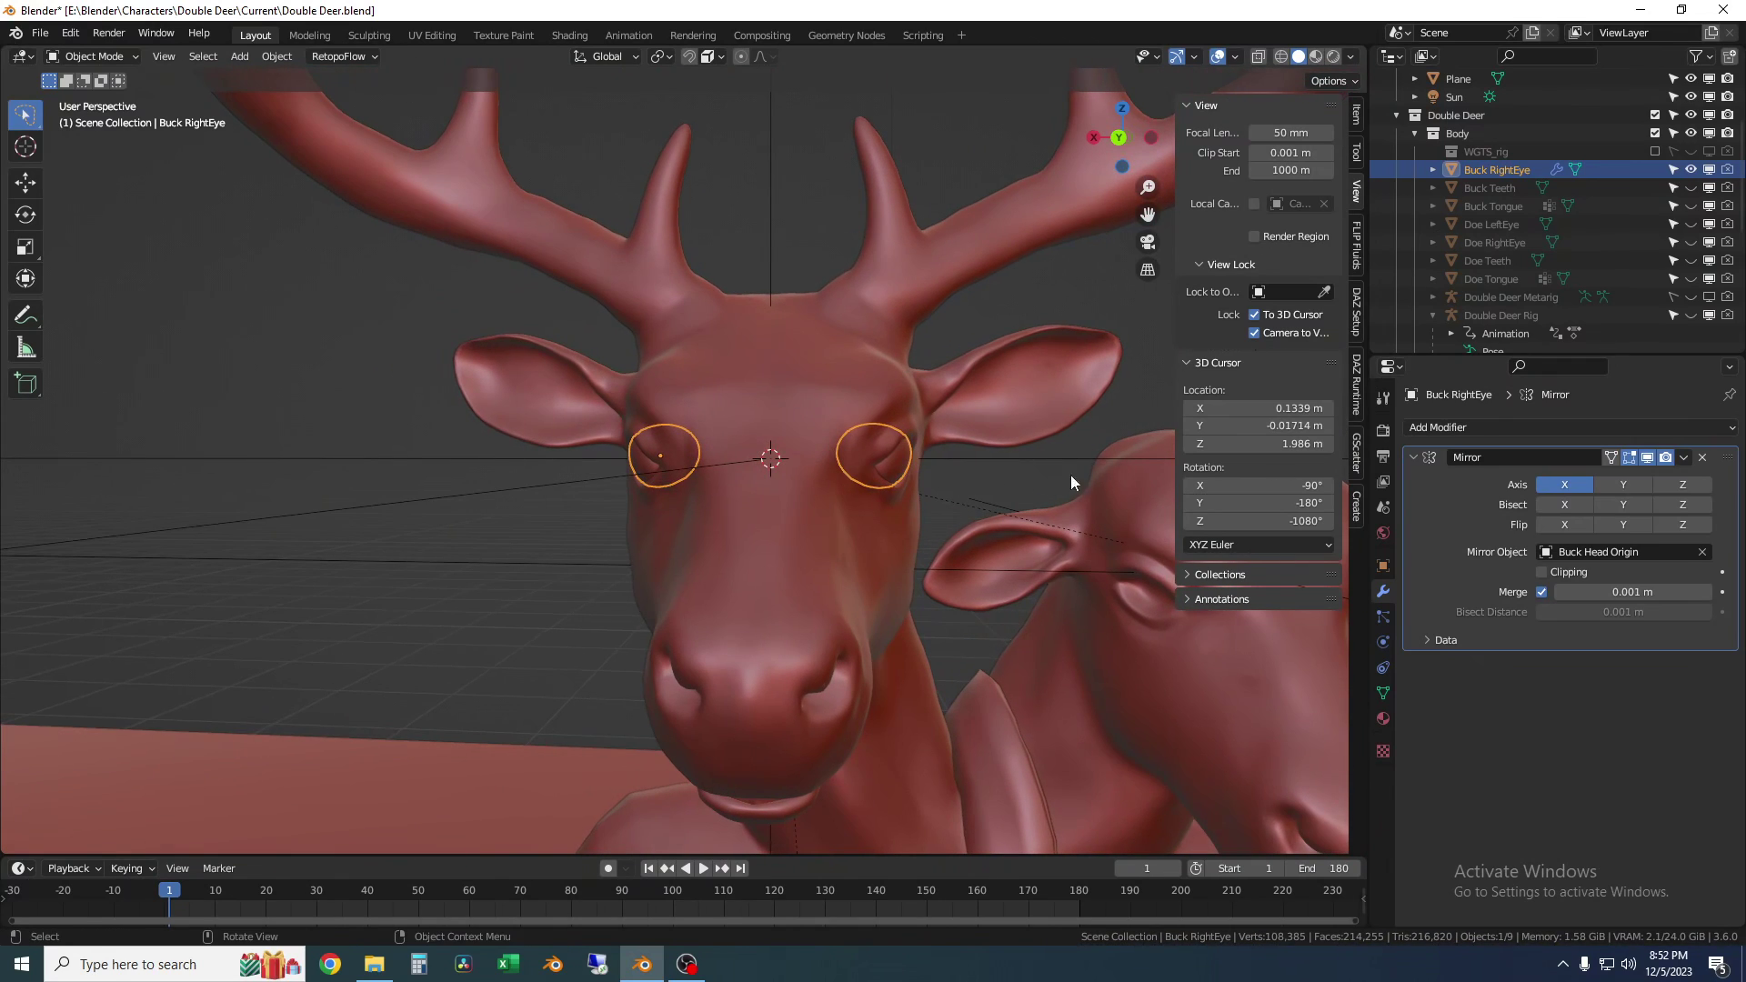
Apply the Mirror modifier on Buck RightEye
click(1685, 462)
click(1616, 476)
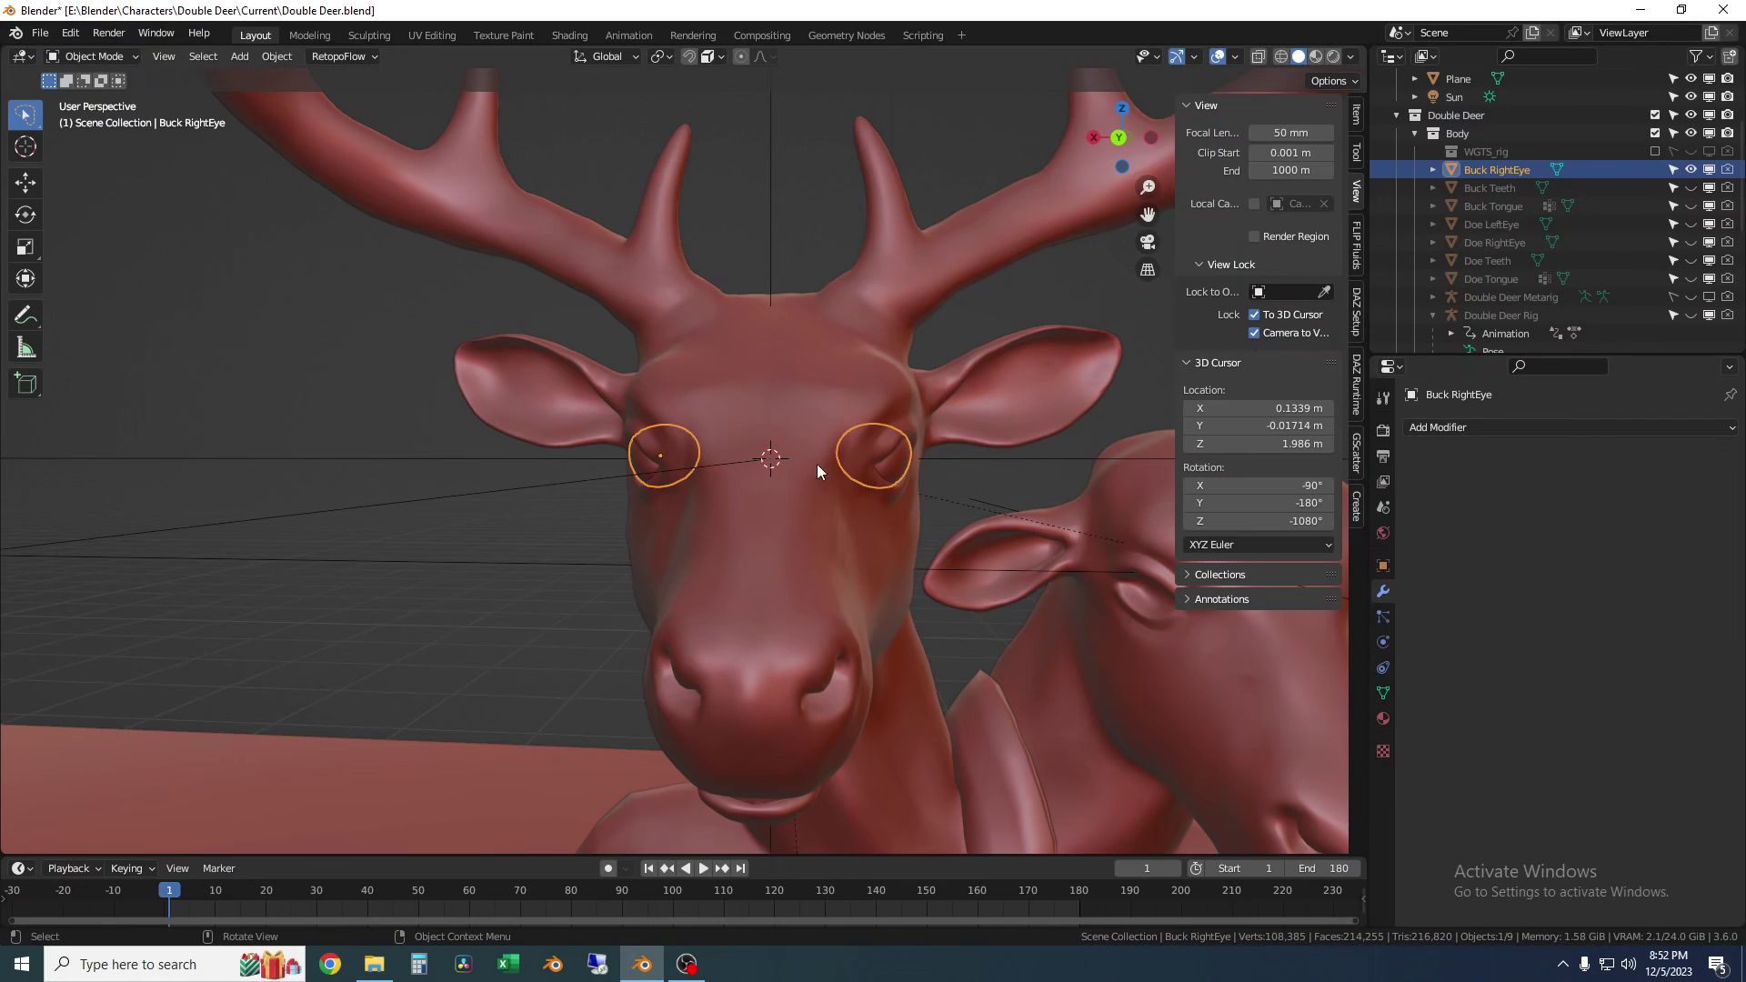
middle_drag(840, 464, 914, 471)
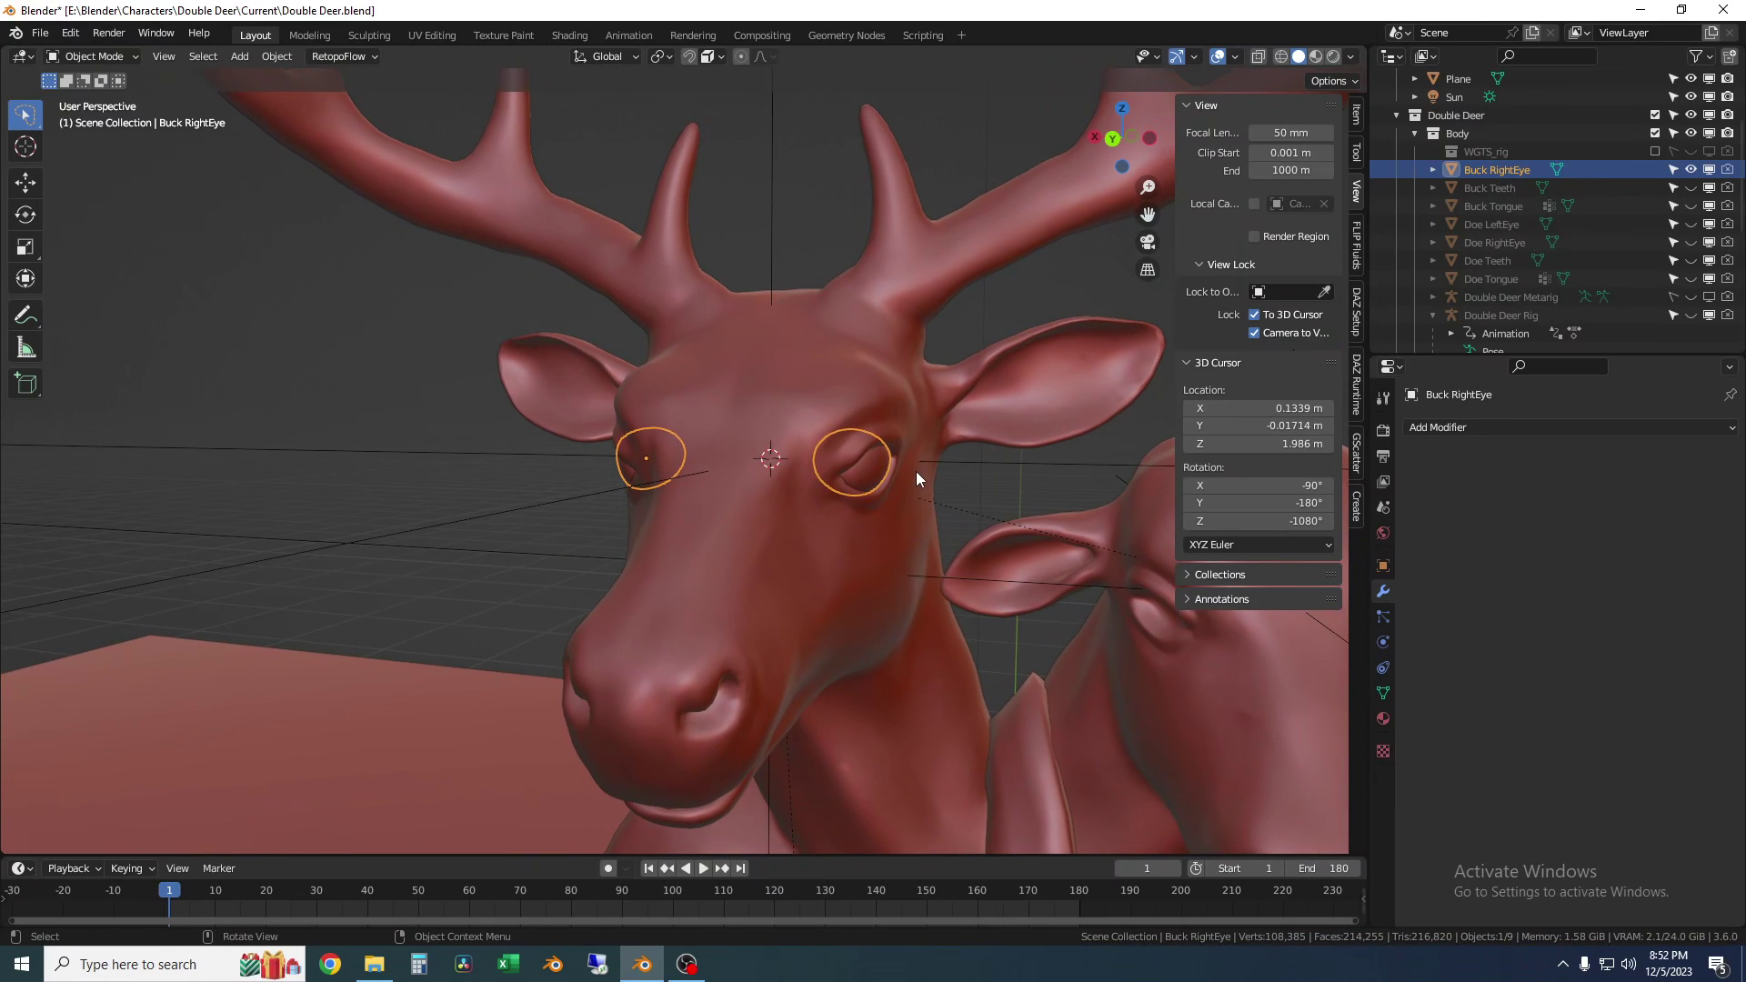
In Edit Mode, select one eye's linked geometry and verify it using X-ray
key(Tab)
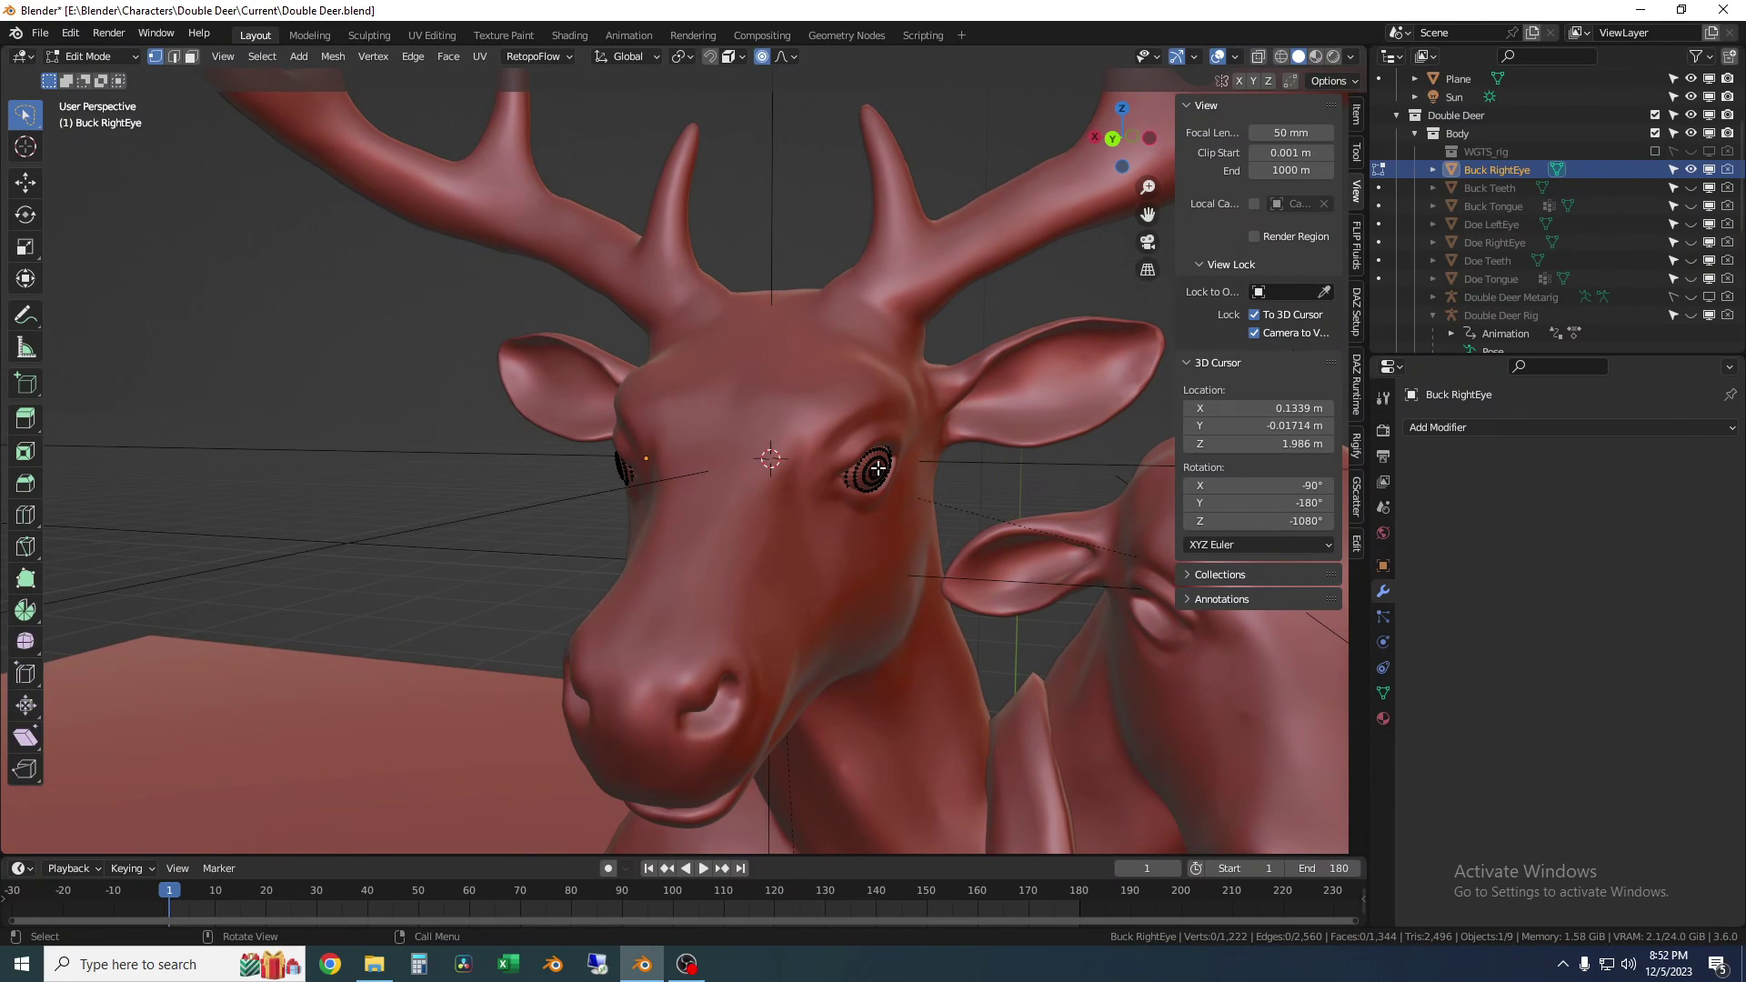
key(l)
middle_drag(906, 473, 1091, 227)
click(1258, 56)
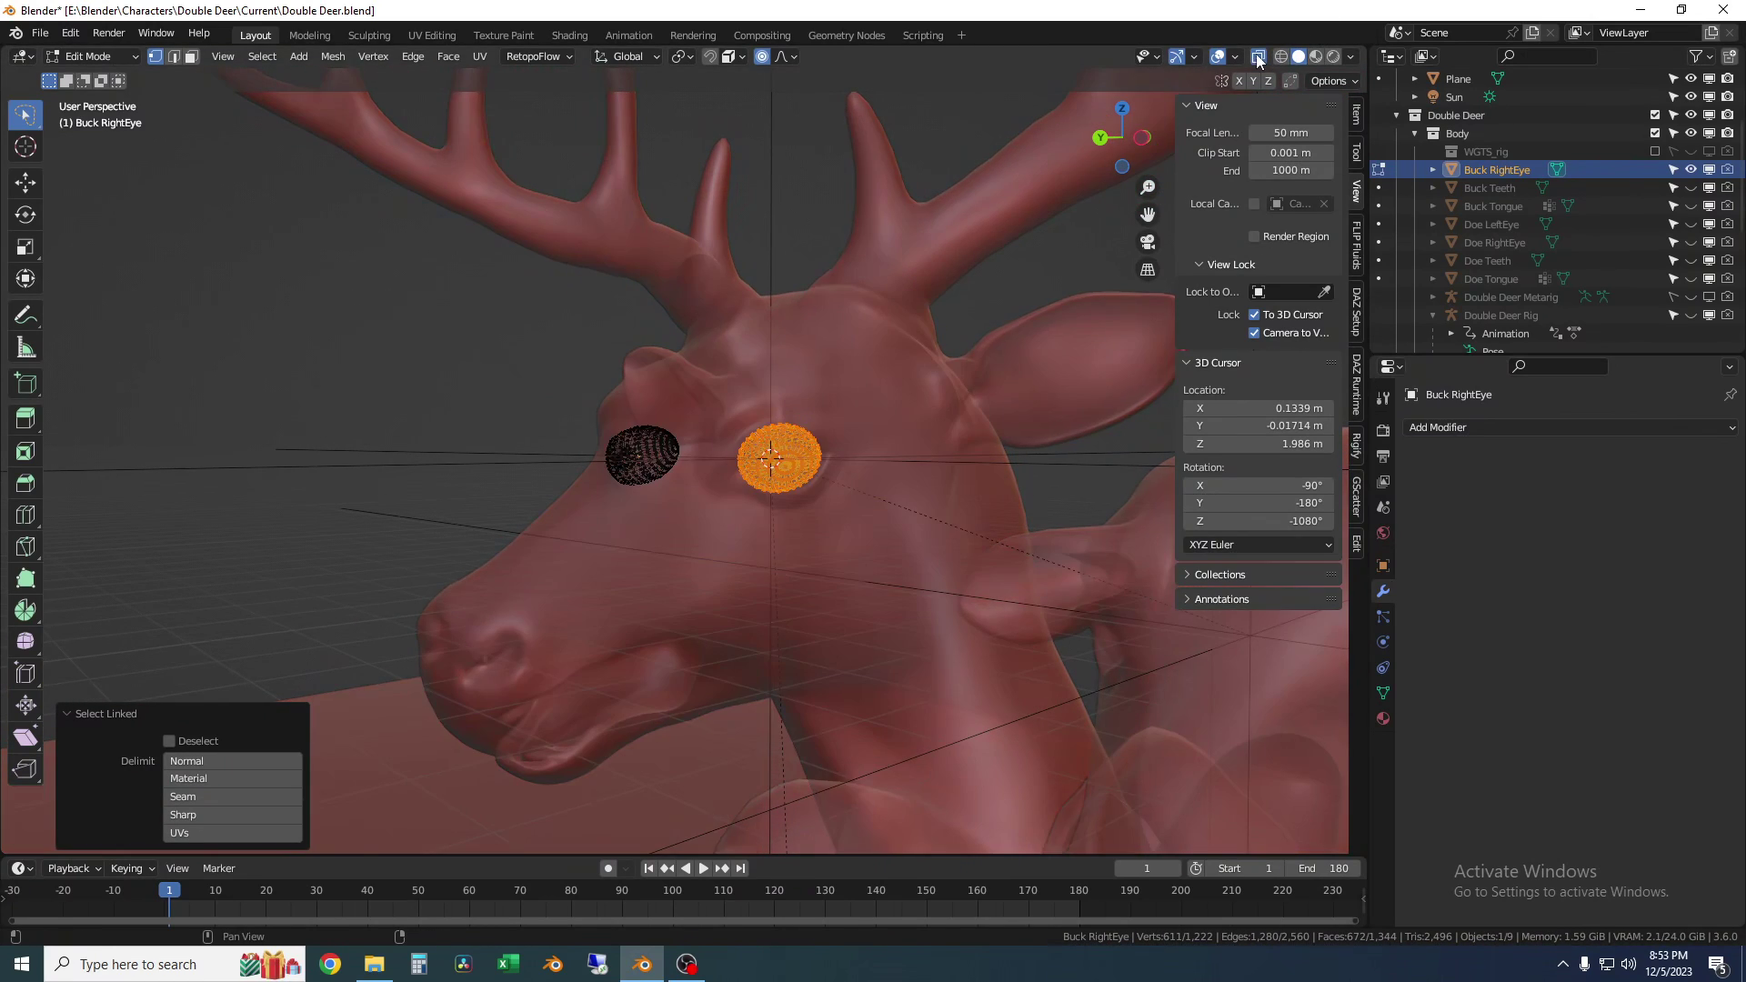
mouse_move(909, 410)
middle_down()
mouse_move(963, 389)
mouse_move(887, 392)
middle_up()
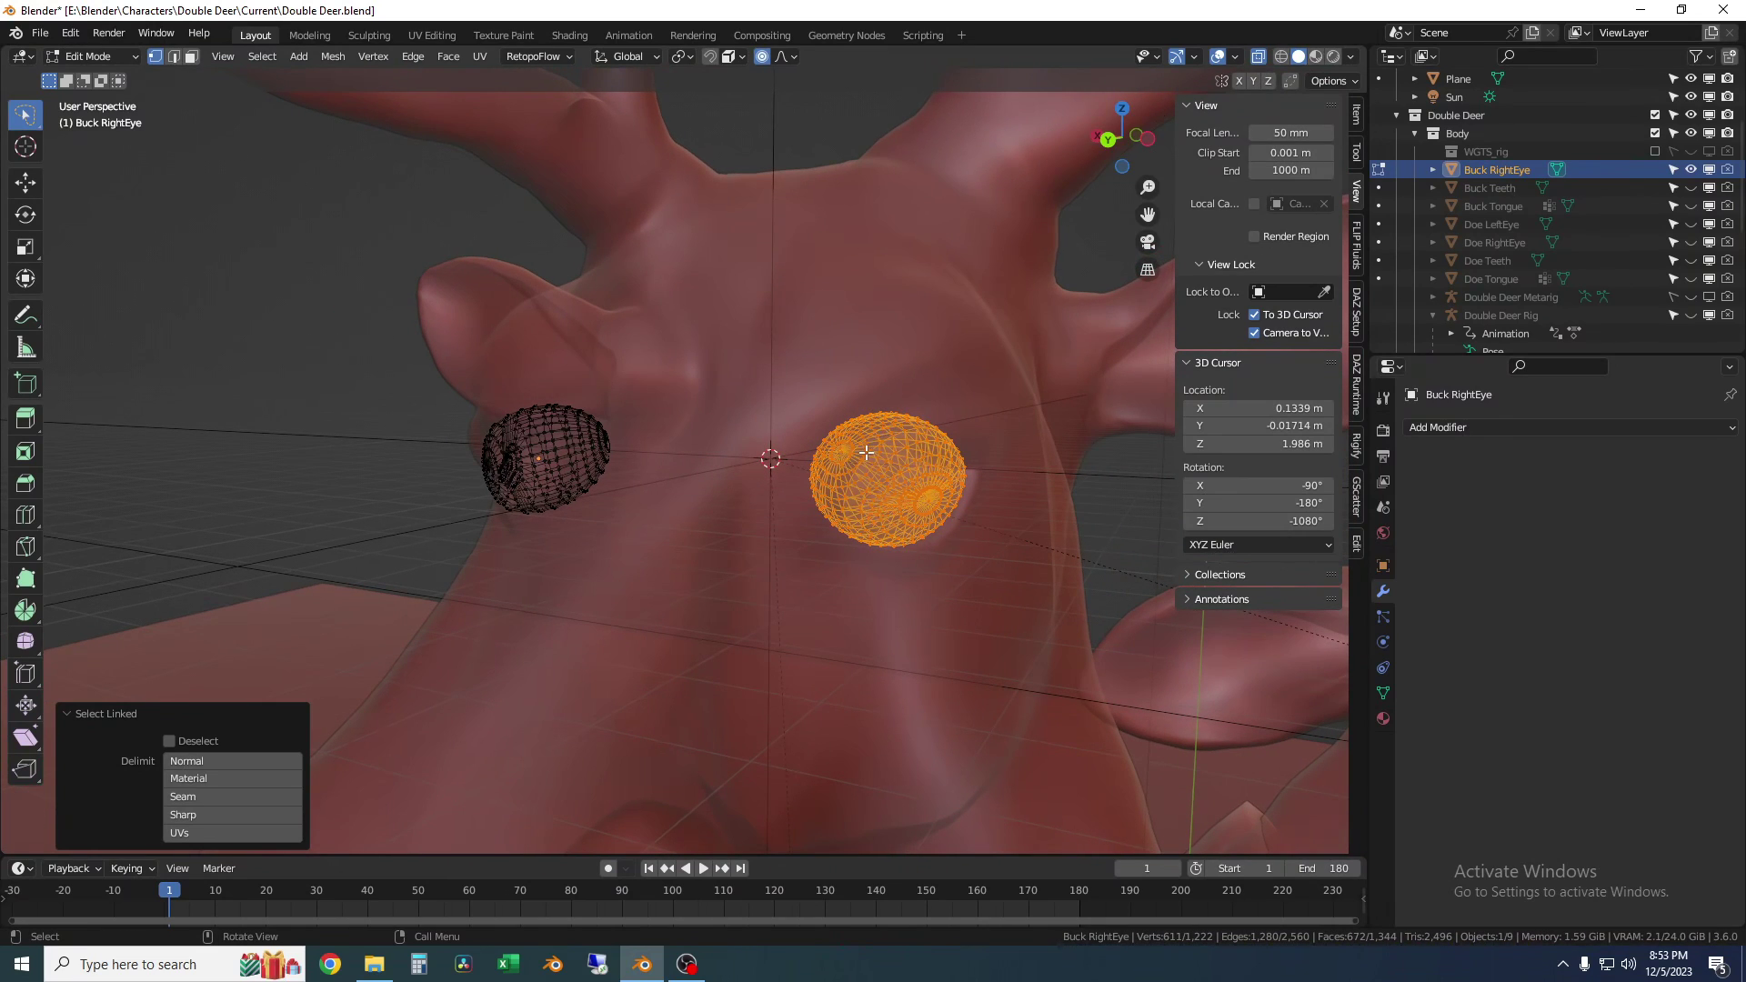
scroll(866, 452, down, 3)
click(1259, 56)
scroll(913, 441, up, 3)
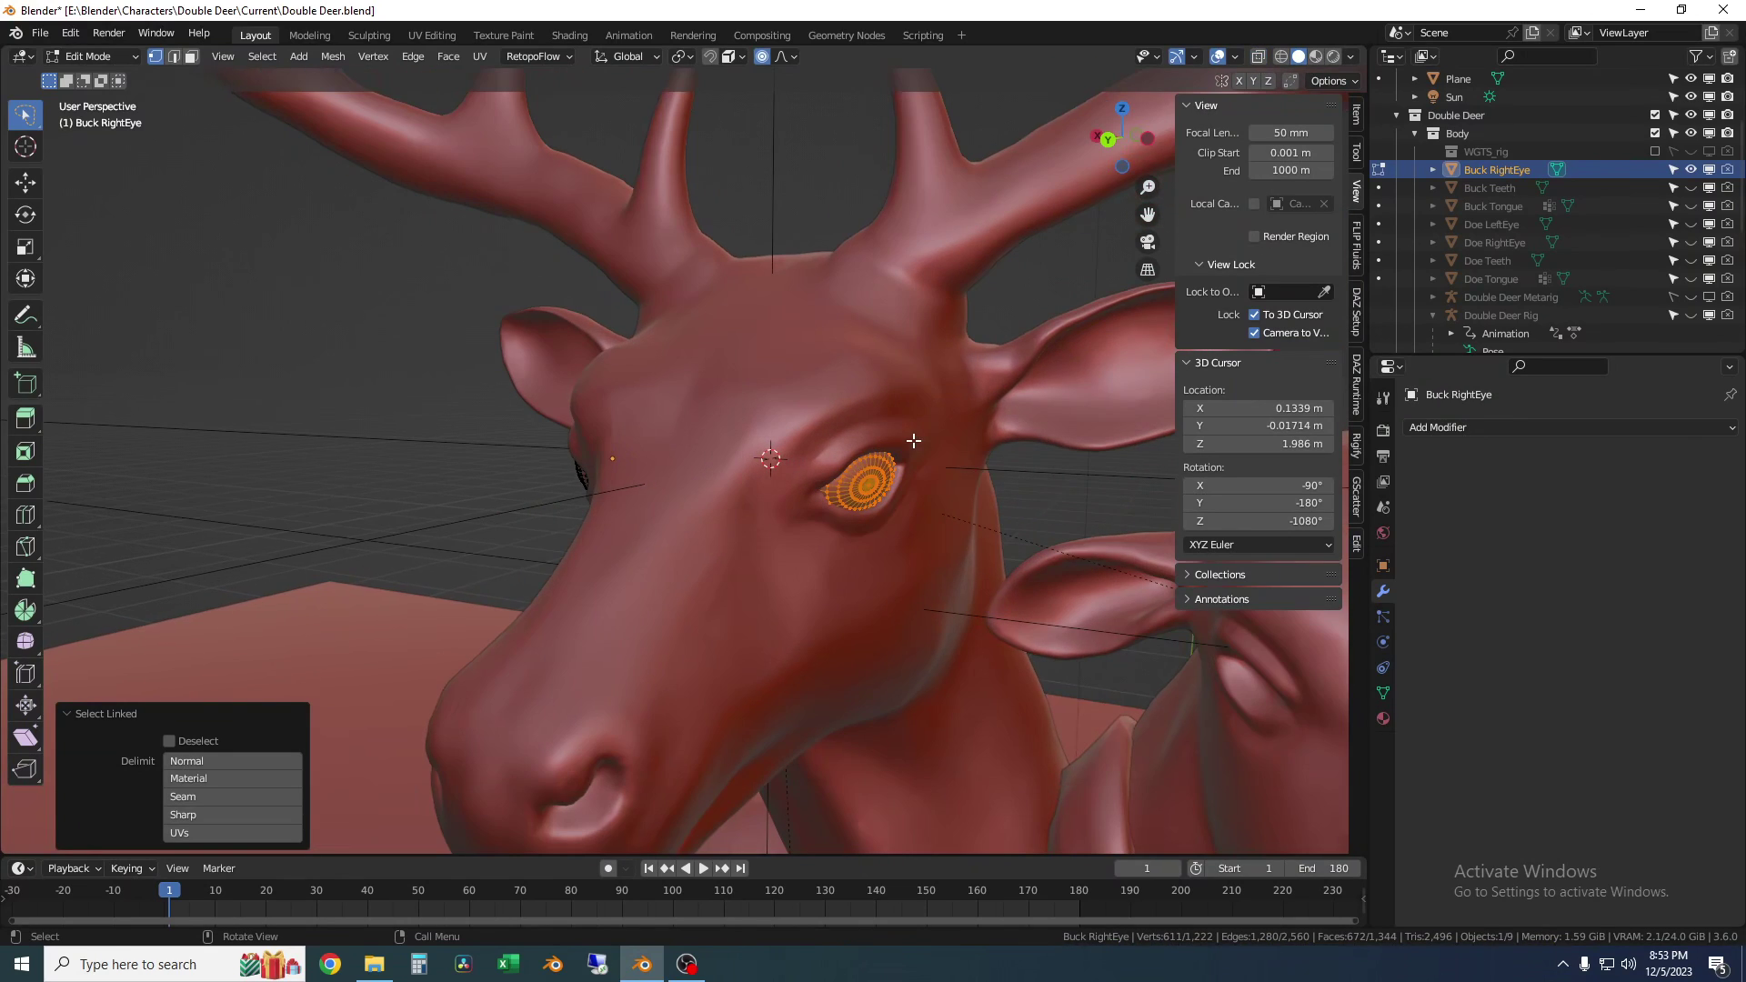
middle_drag(913, 441, 948, 421)
Separate the selected eye into a new object, Buck RightEye.001, and select it
right_click(953, 416)
mouse_move(951, 417)
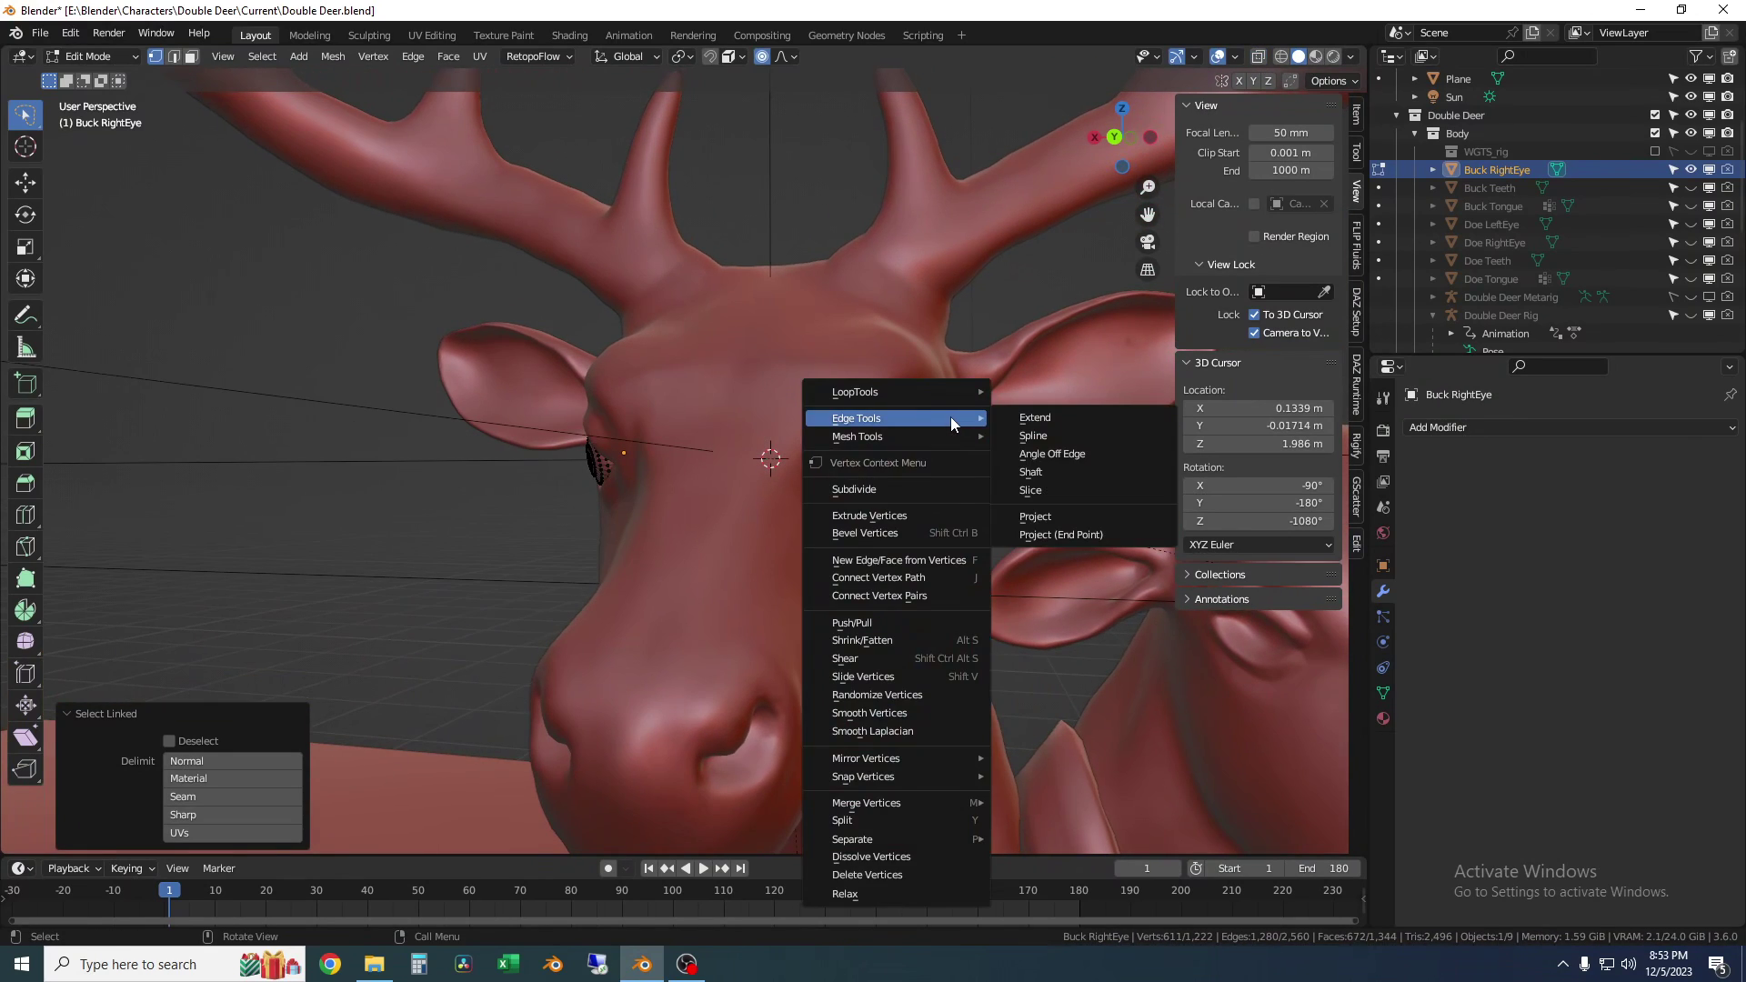
mouse_move(932, 841)
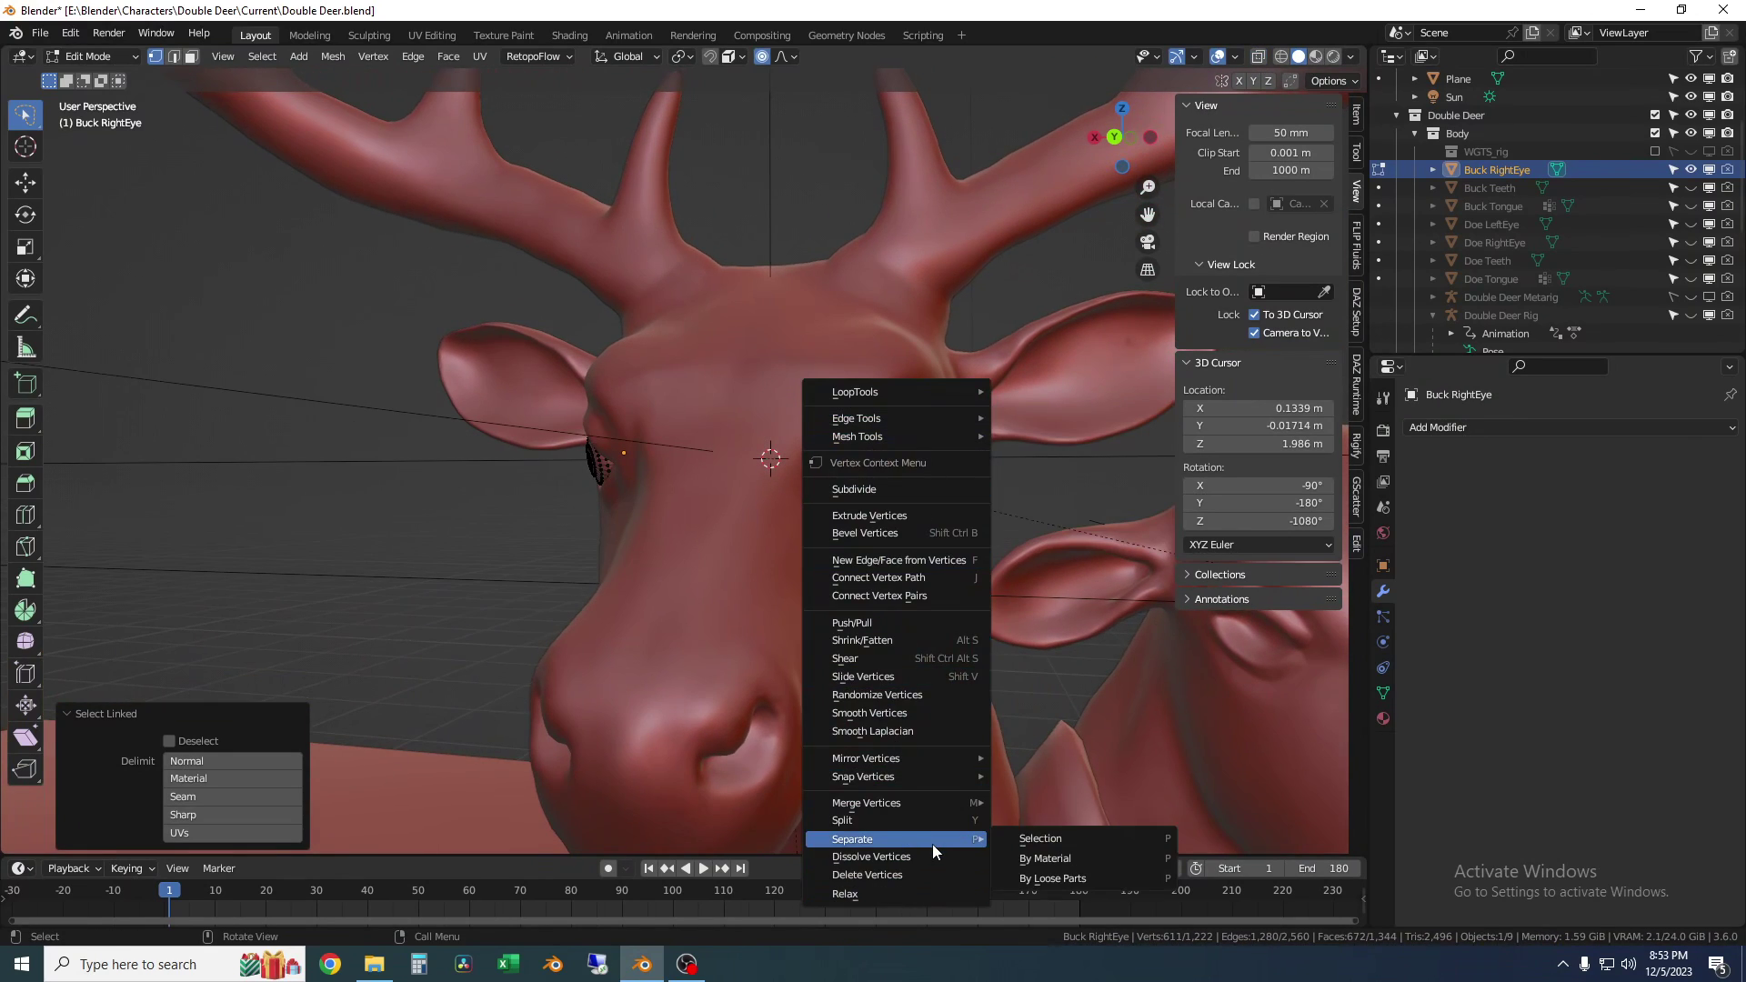
click(1071, 838)
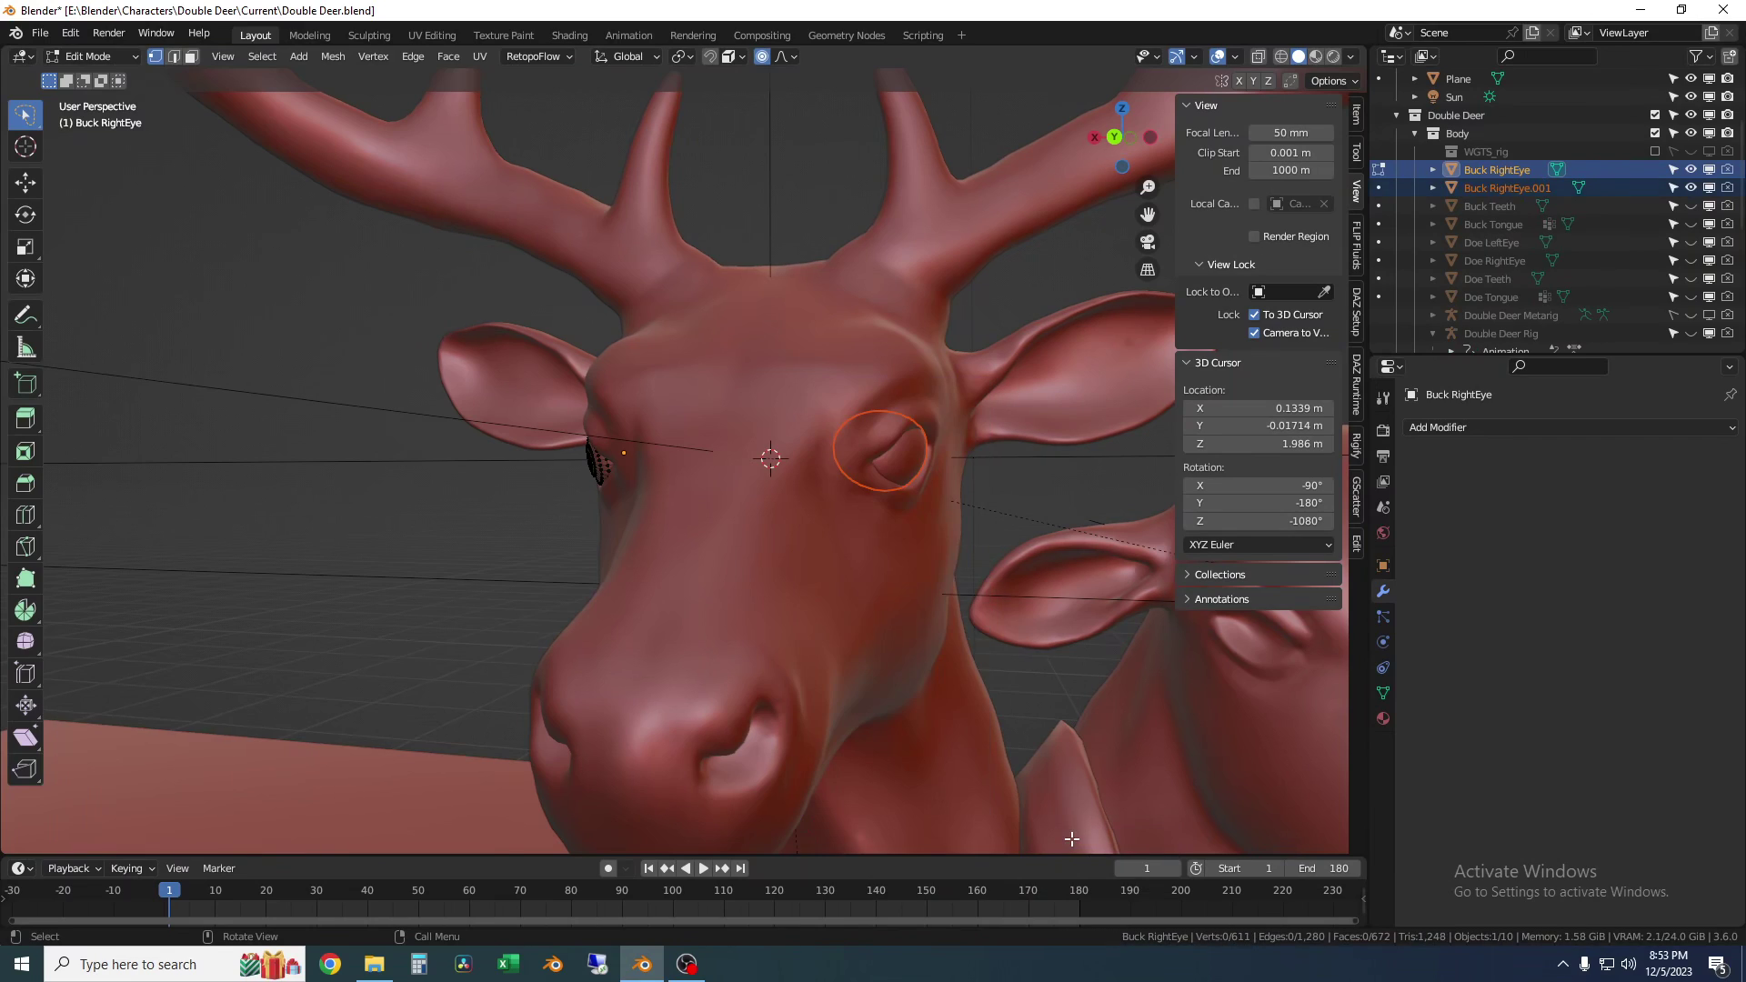
click(1519, 189)
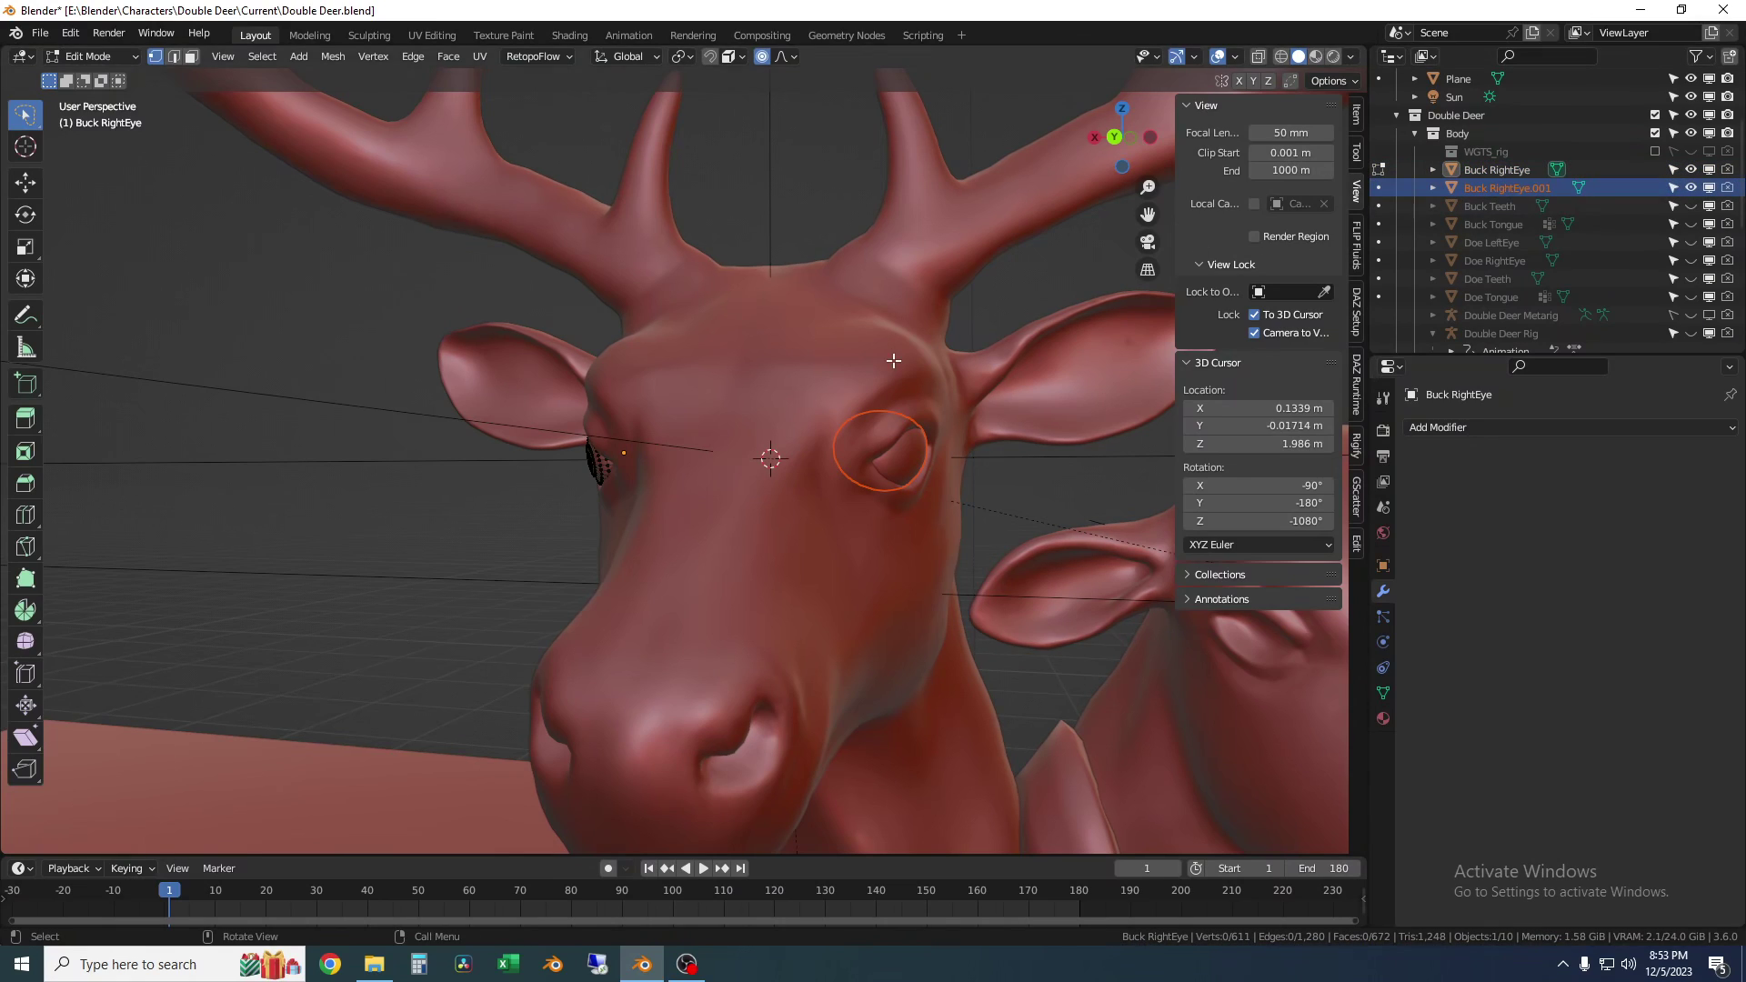
Back in Object Mode, rename Buck RightEye.001 to 'Buck LeftEye' in the outliner
key(Tab)
click(903, 466)
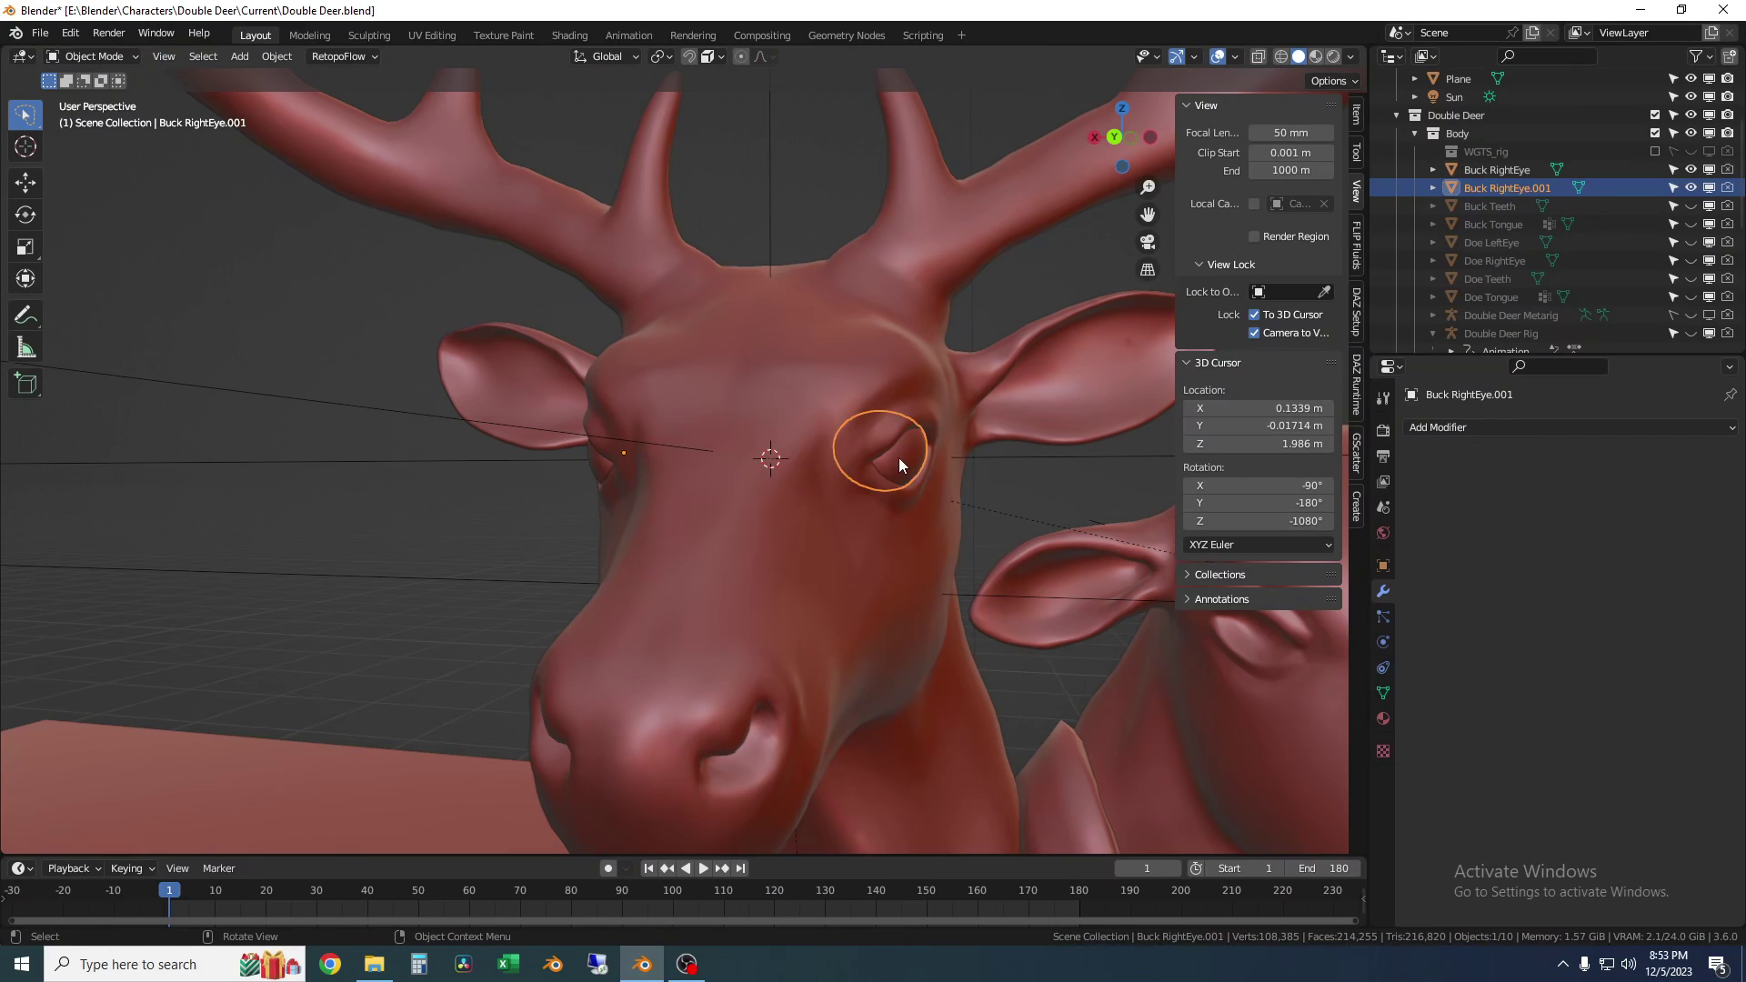
double_click(1504, 188)
scroll(1506, 189, up, 1)
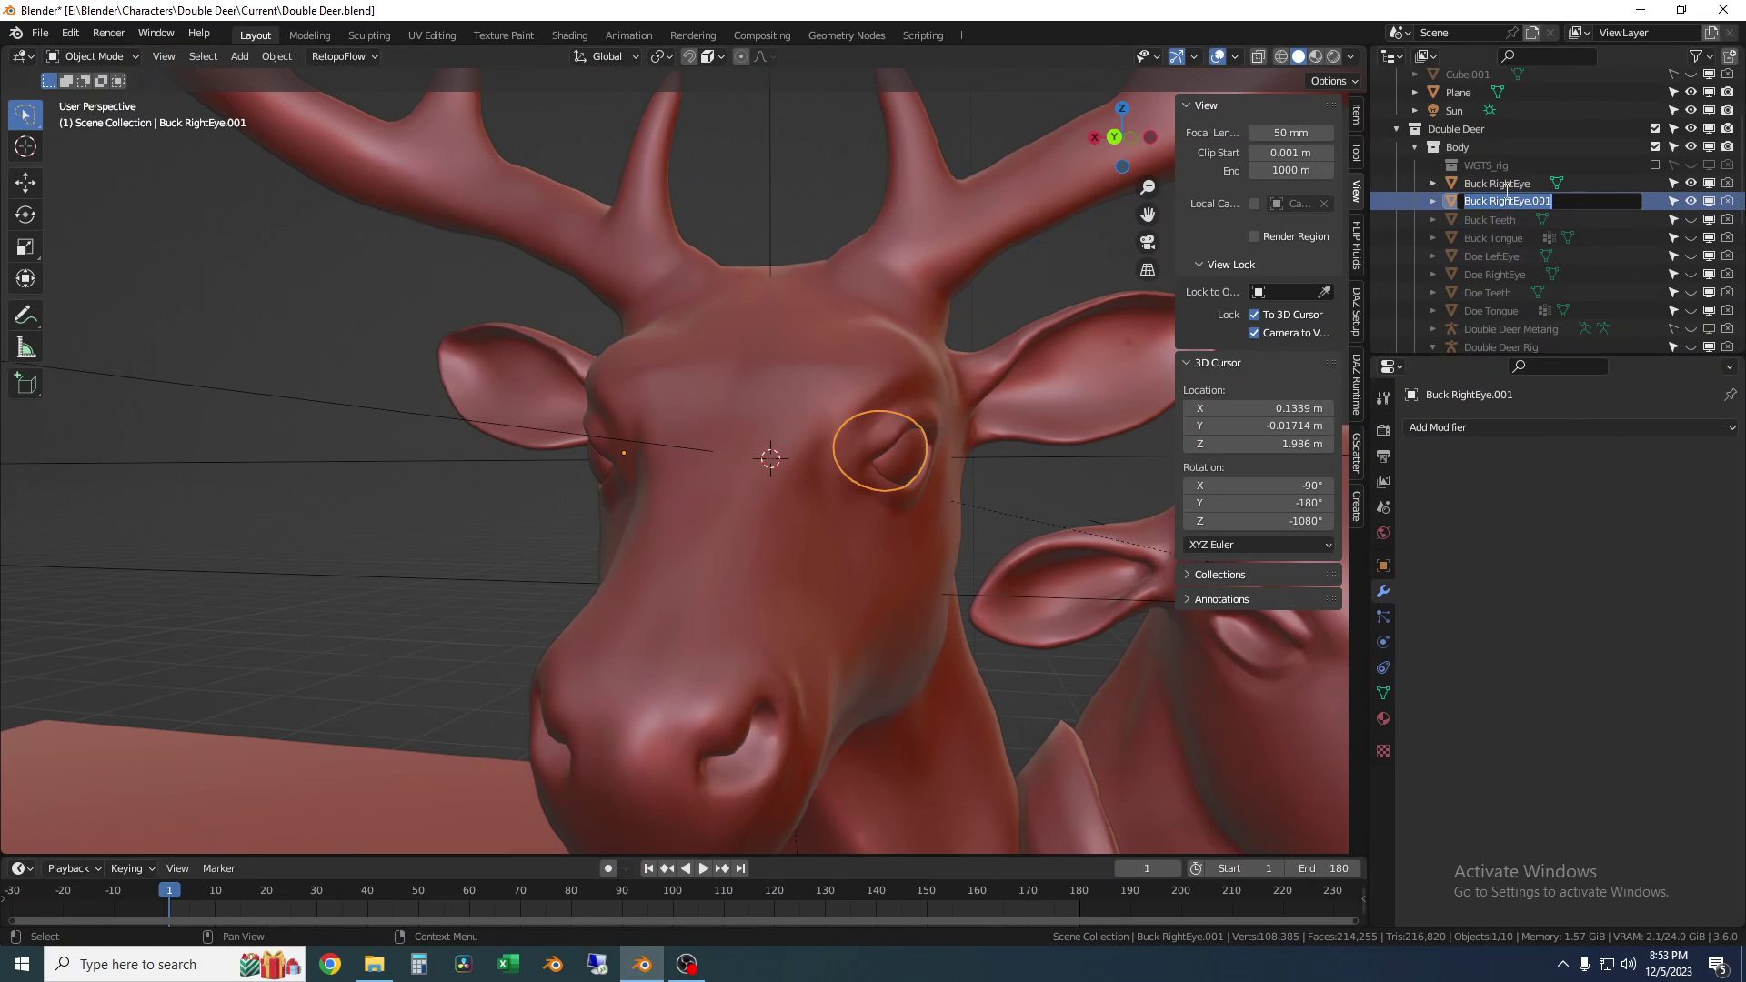
drag(1562, 205, 1493, 207)
text(Te)
key(Return)
middle_drag(848, 484, 858, 427)
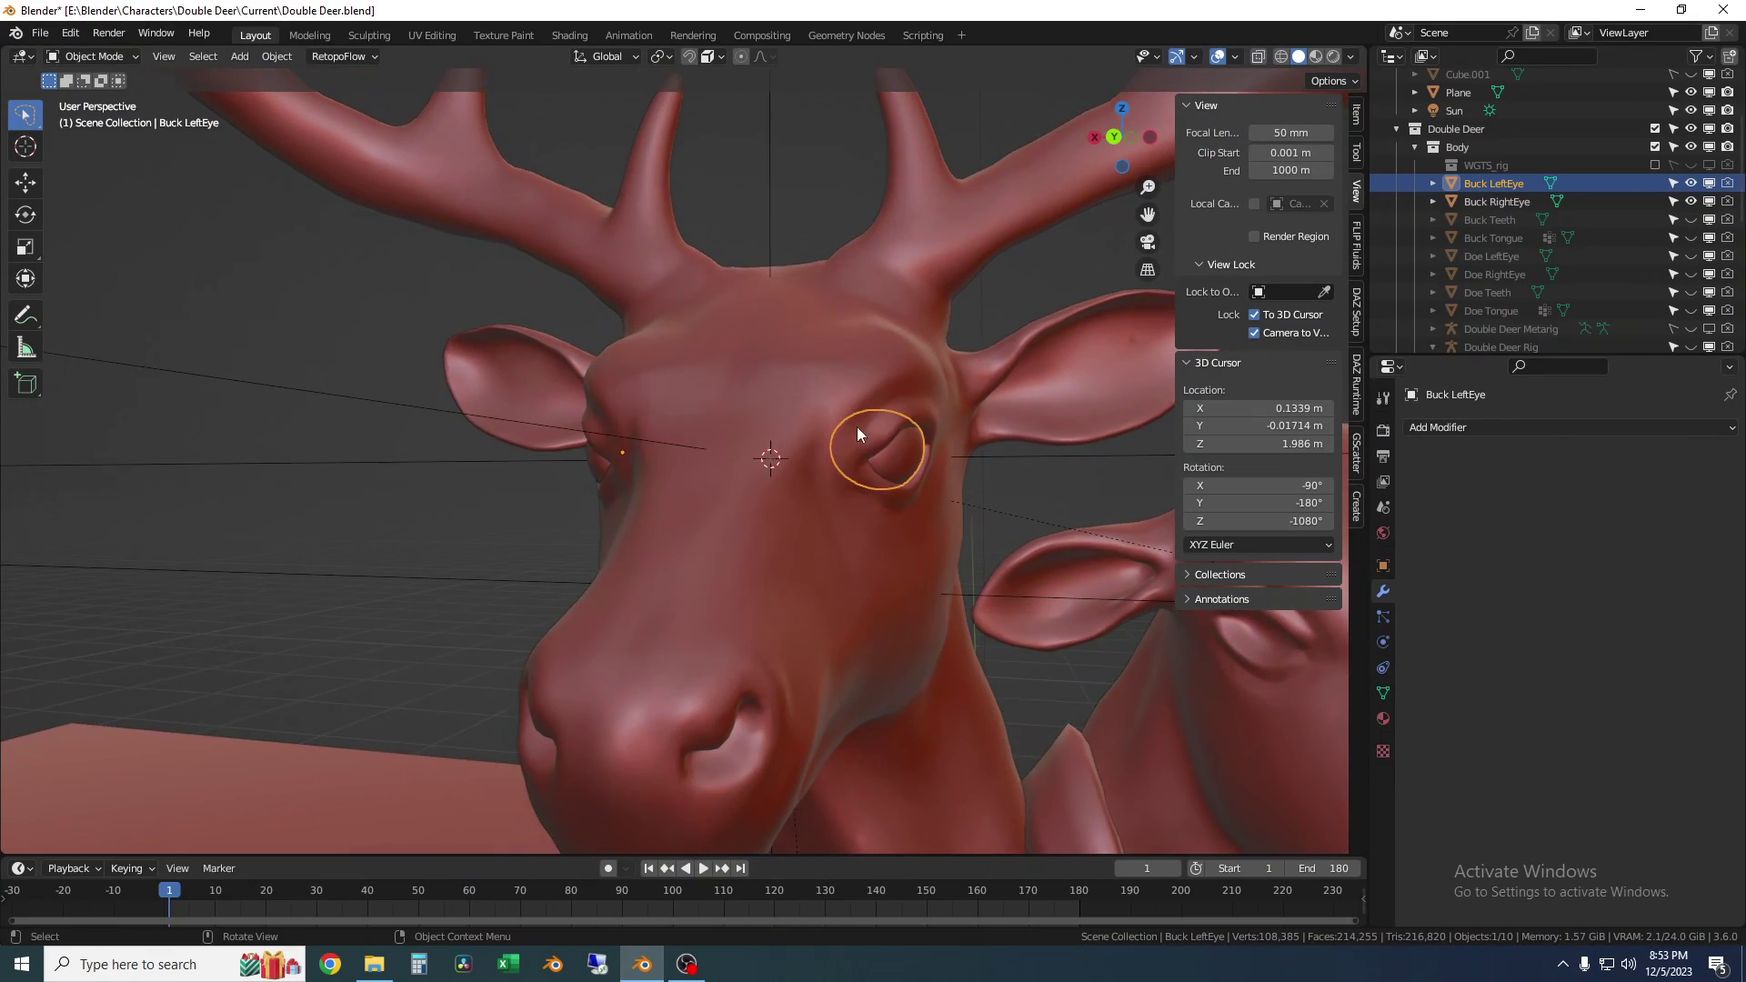
Switch to Rendered shading and select Buck RightEye and Buck LeftEye to inspect them
click(1334, 57)
click(904, 313)
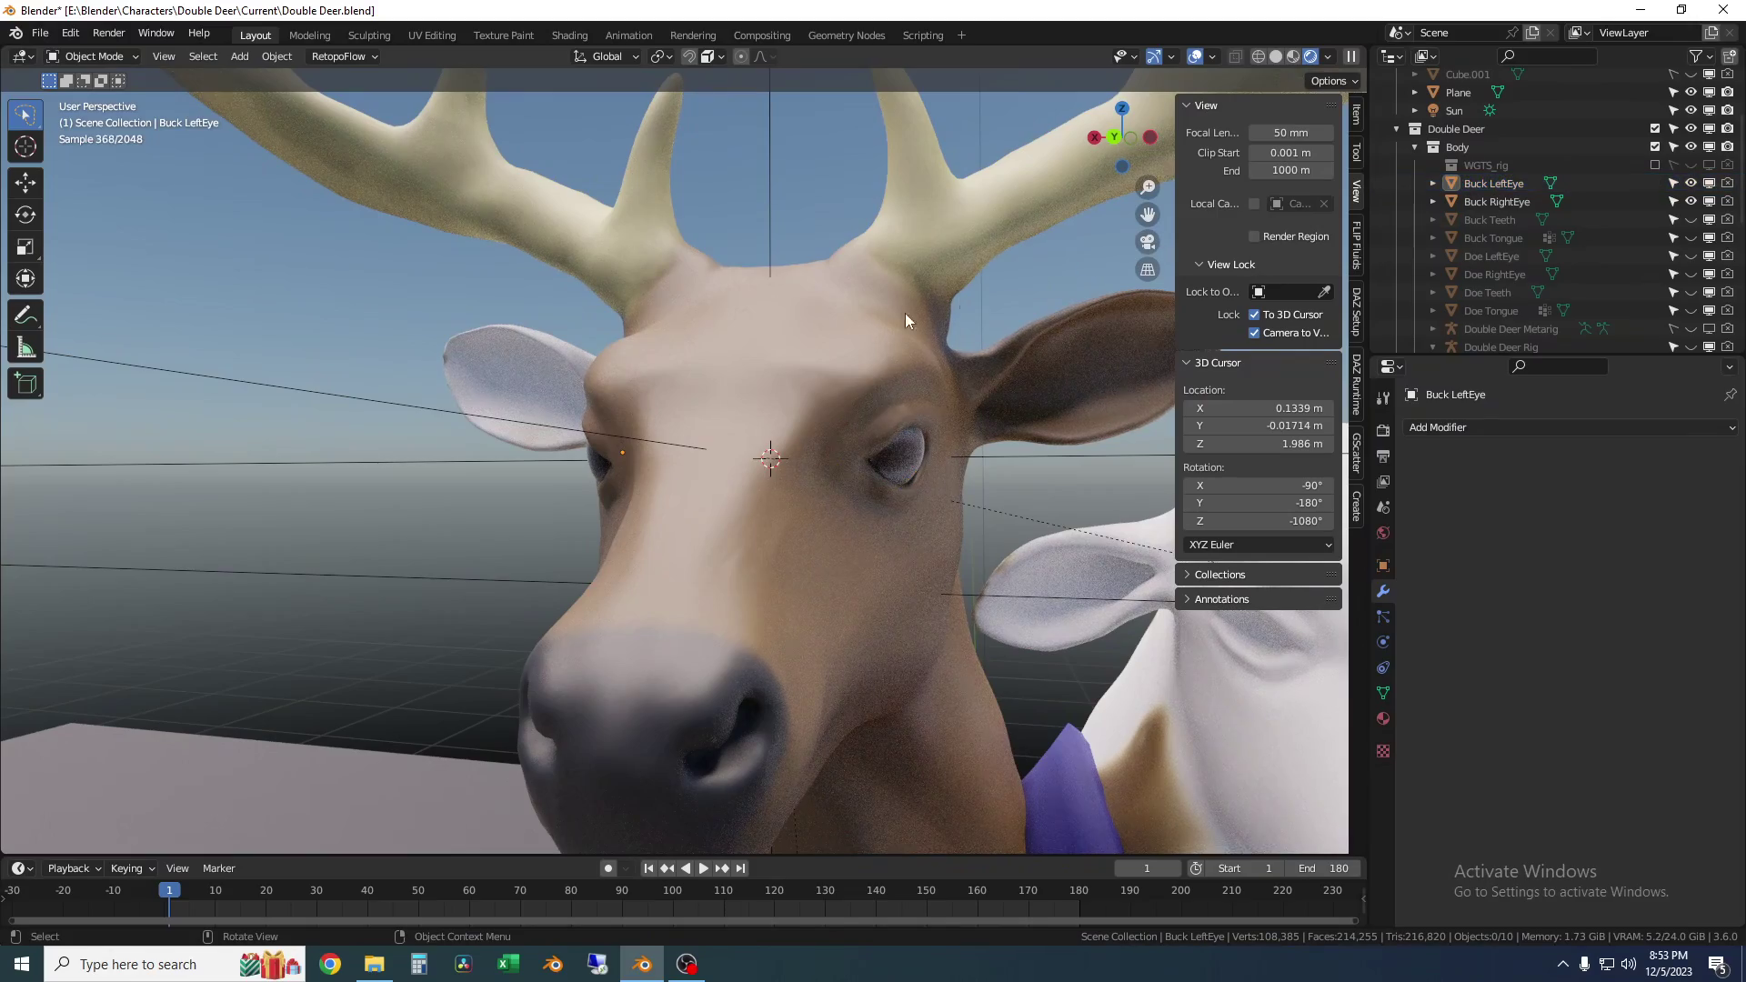
middle_drag(903, 313, 728, 317)
click(648, 443)
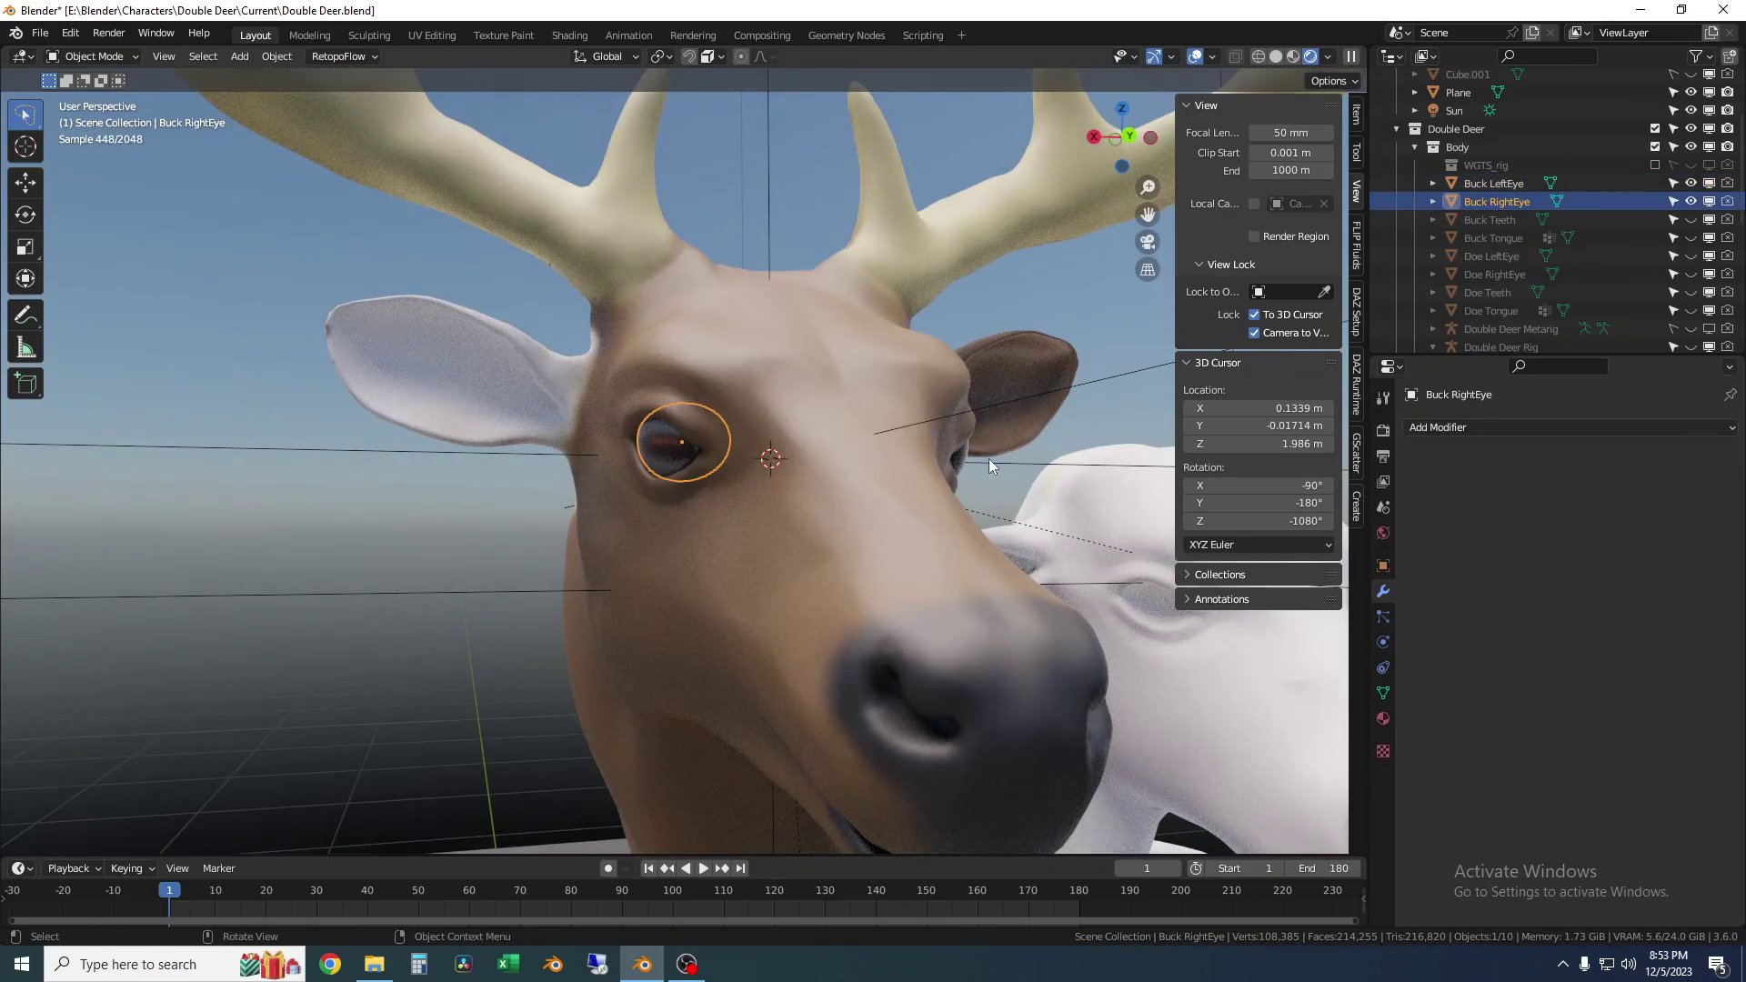
middle_drag(989, 458, 811, 480)
click(841, 469)
scroll(862, 494, down, 5)
scroll(809, 466, up, 4)
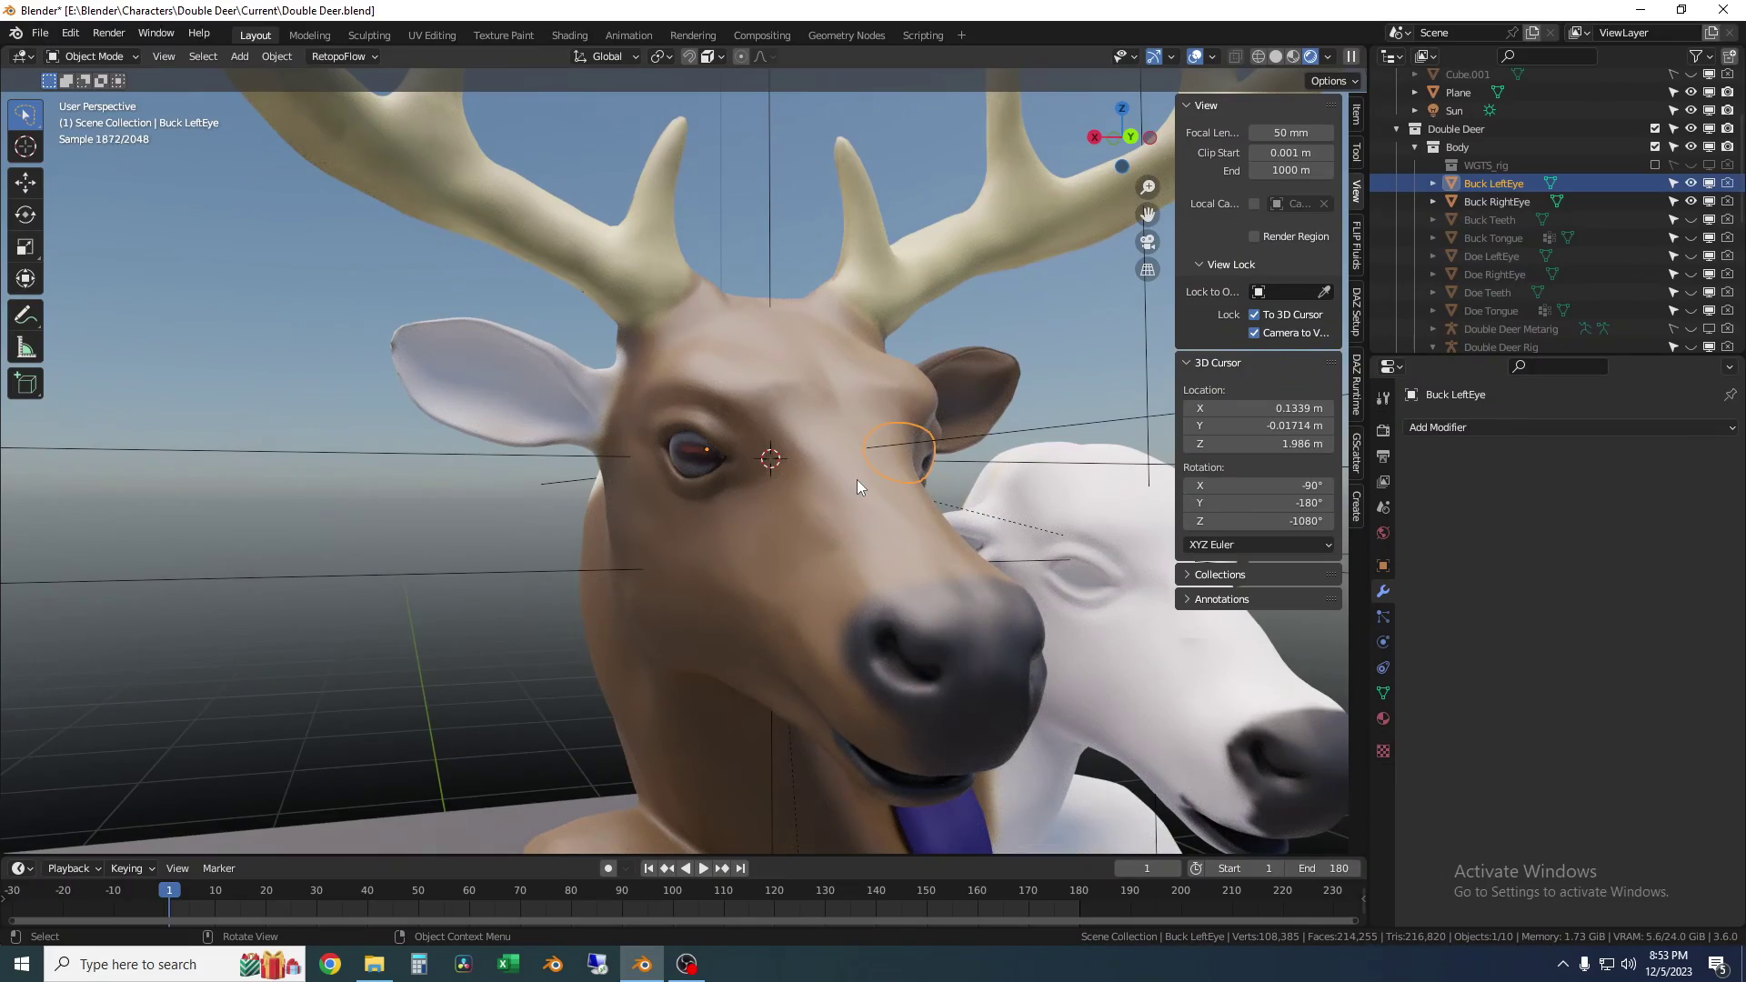
middle_drag(924, 473, 878, 493)
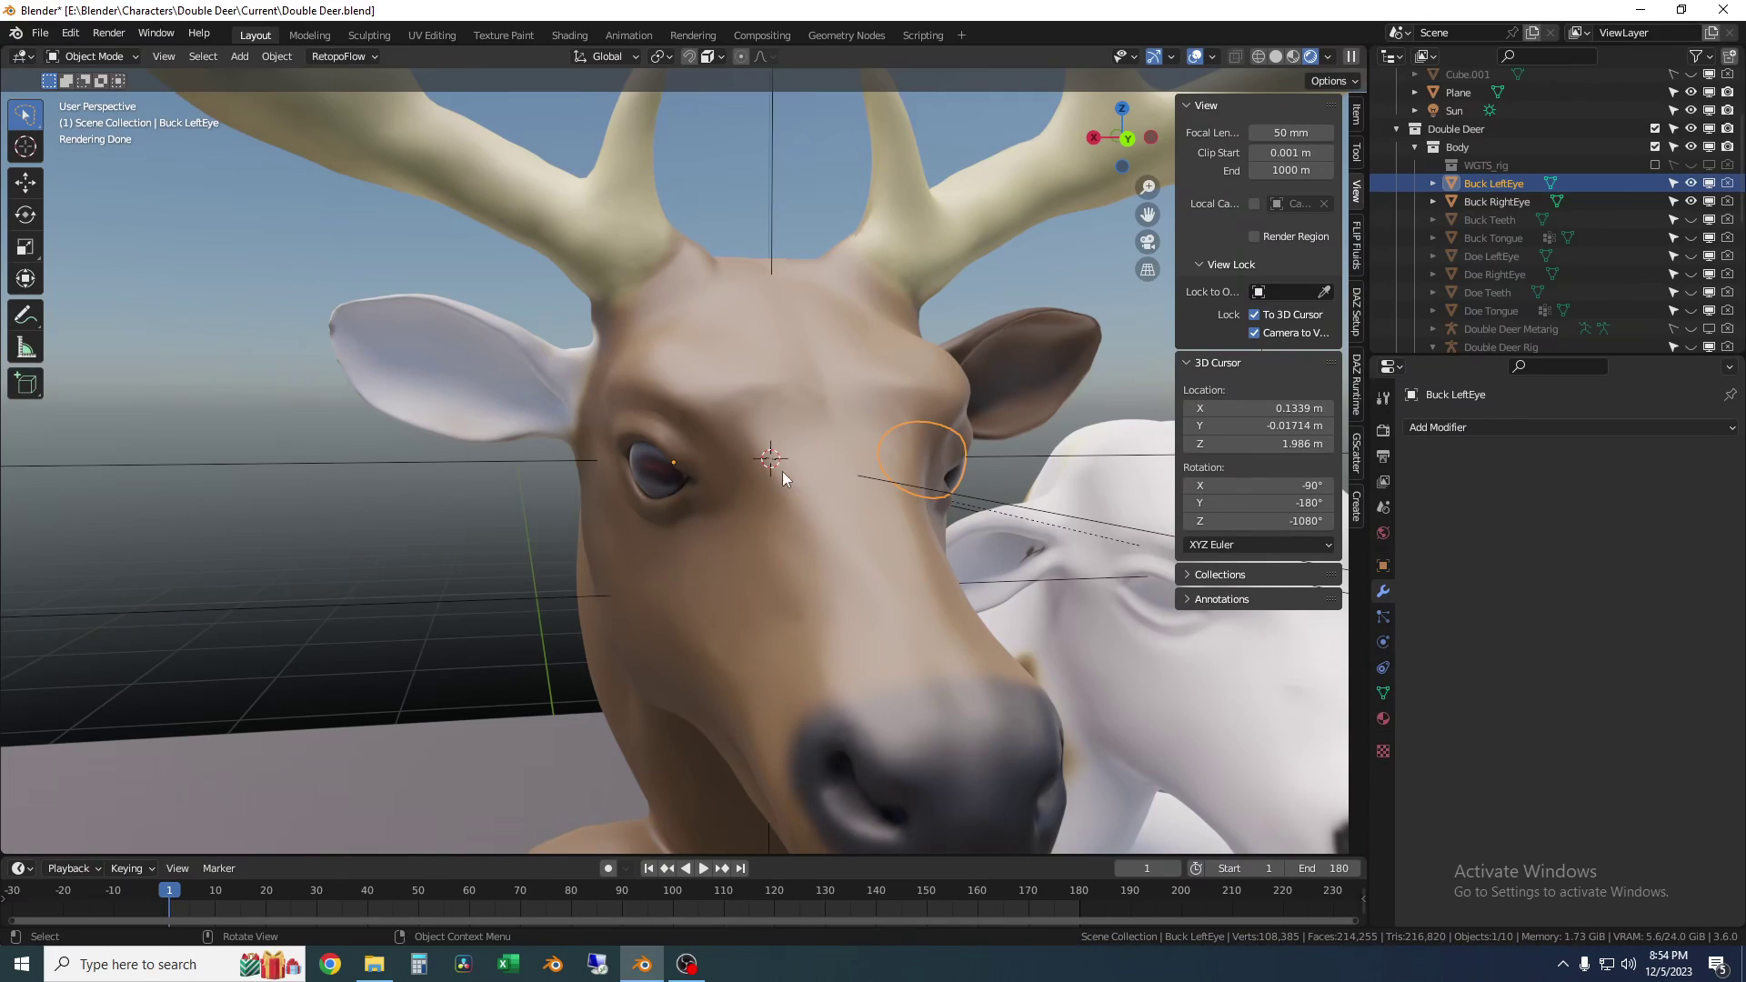
Set Buck LeftEye's origin to Center of Mass (Surface)
middle_drag(974, 487, 907, 482)
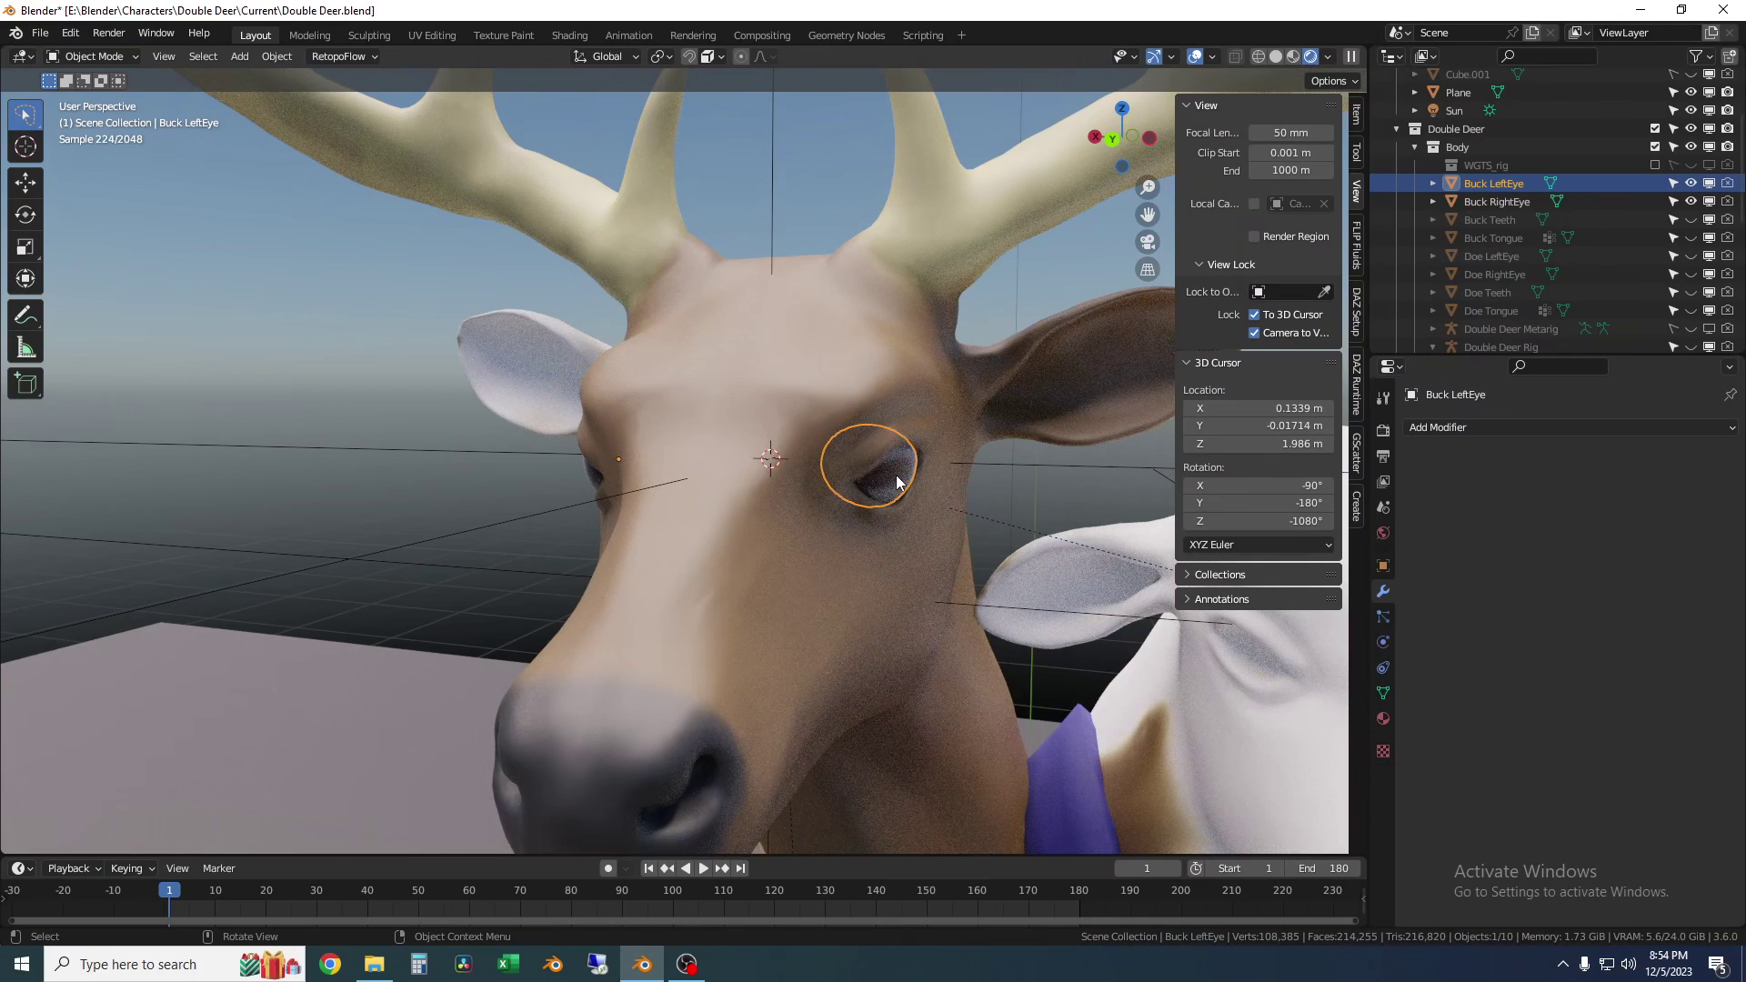
right_click(1017, 485)
mouse_move(1016, 485)
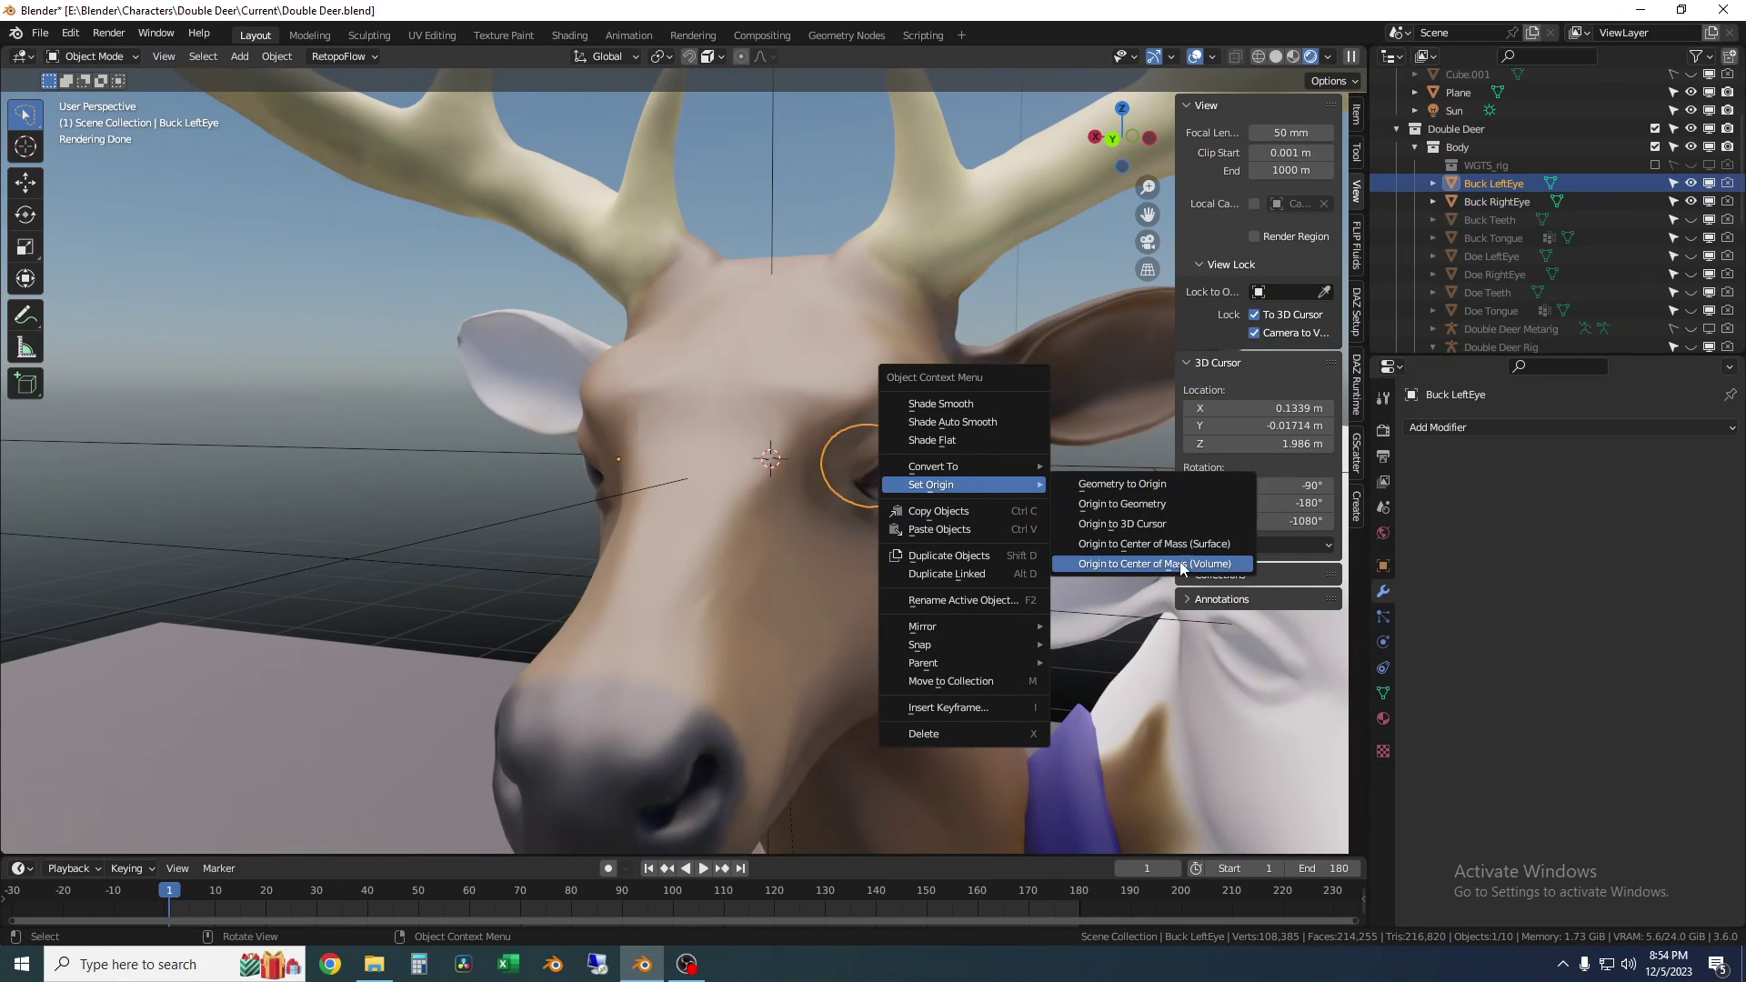
click(1154, 544)
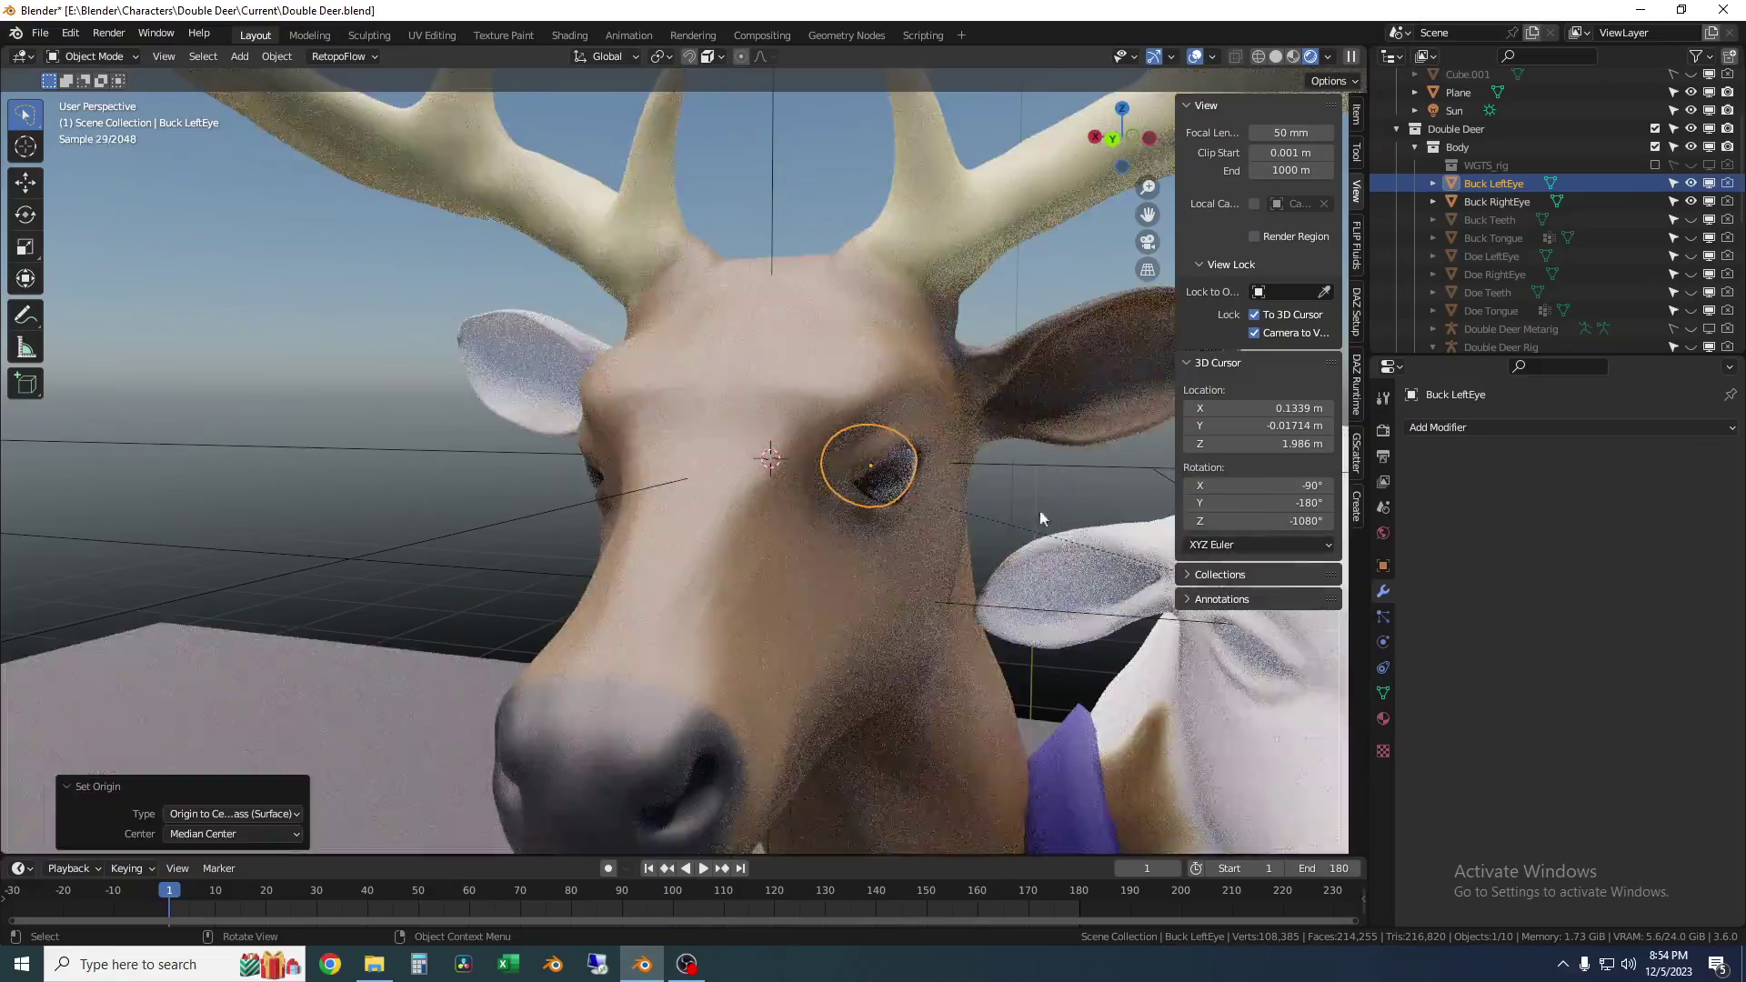
Set Buck RightEye's origin to Center of Mass (Surface)
middle_drag(1142, 571, 647, 463)
click(685, 463)
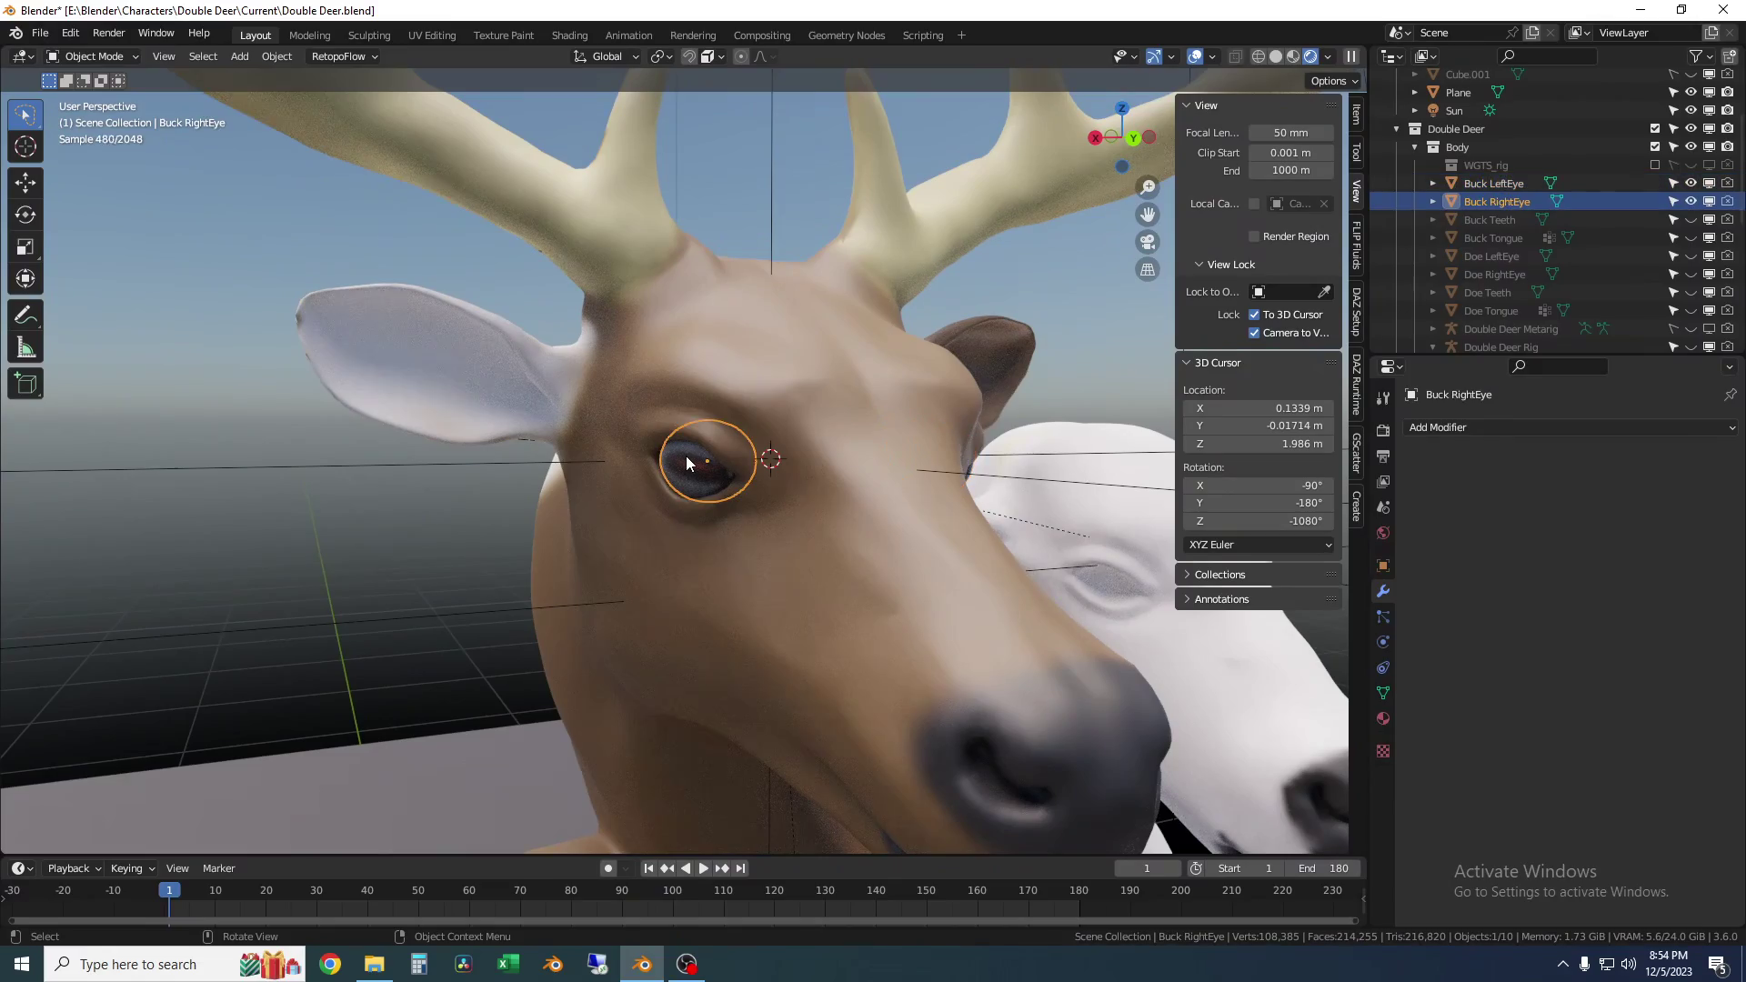
right_click(689, 463)
mouse_move(690, 457)
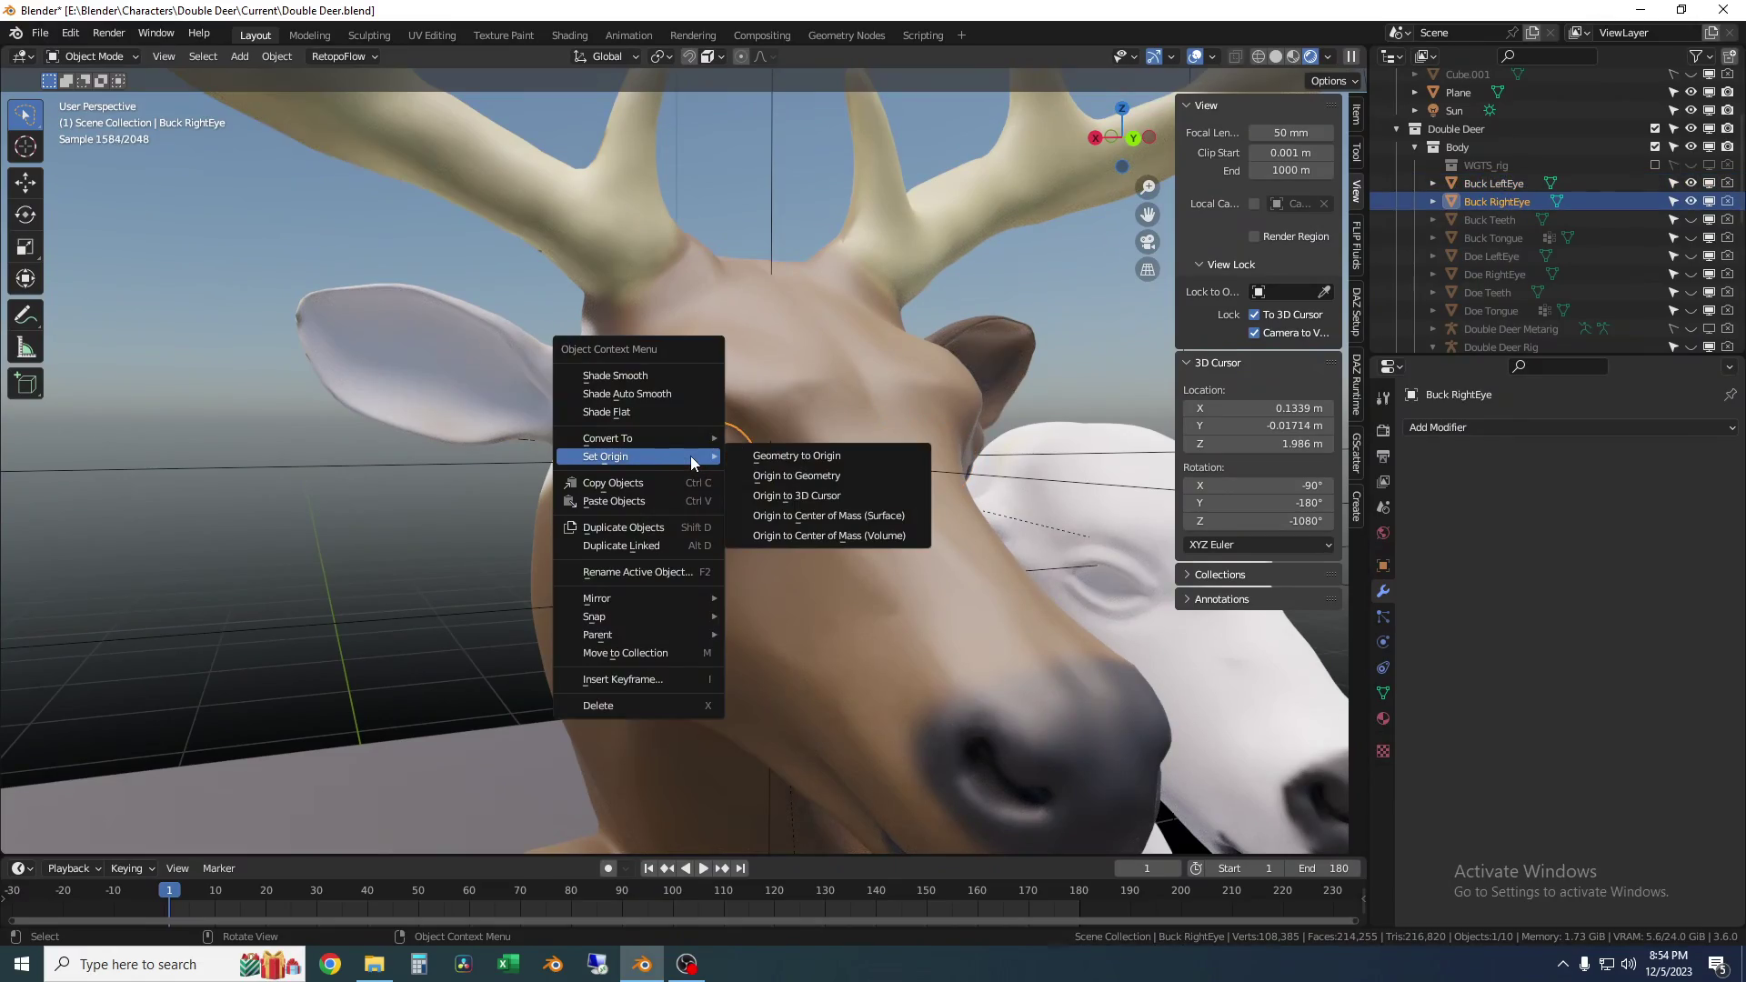
click(895, 516)
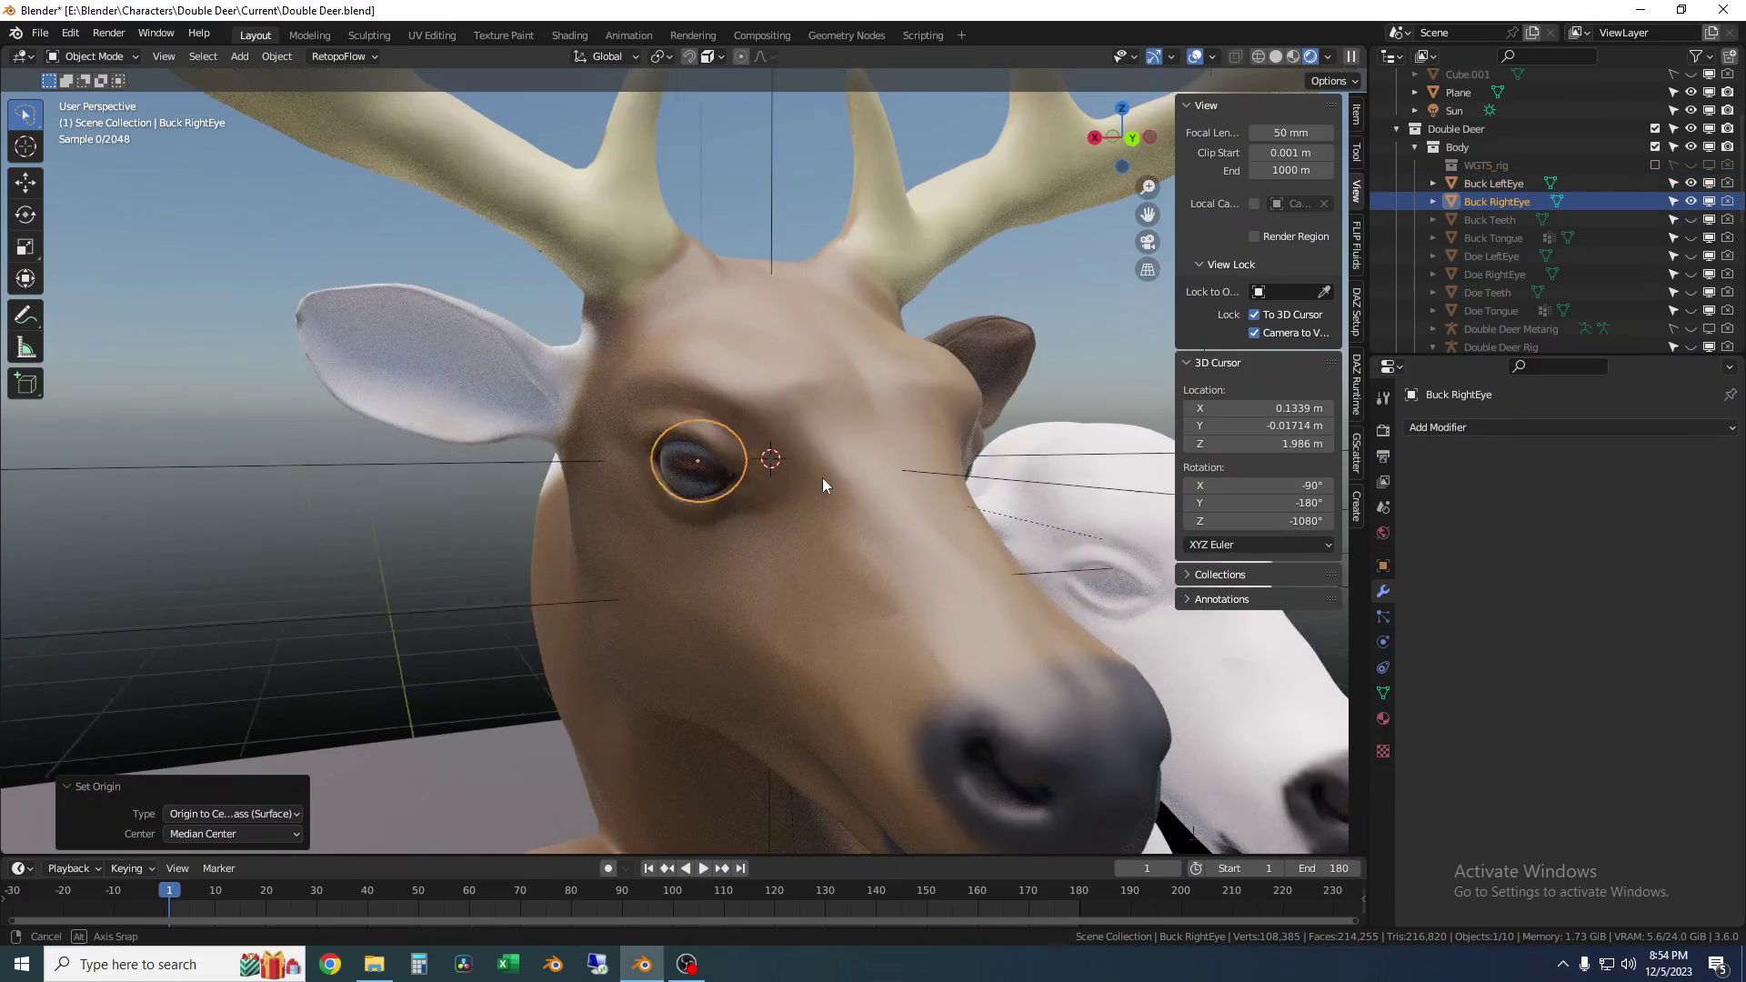
middle_drag(822, 478, 905, 468)
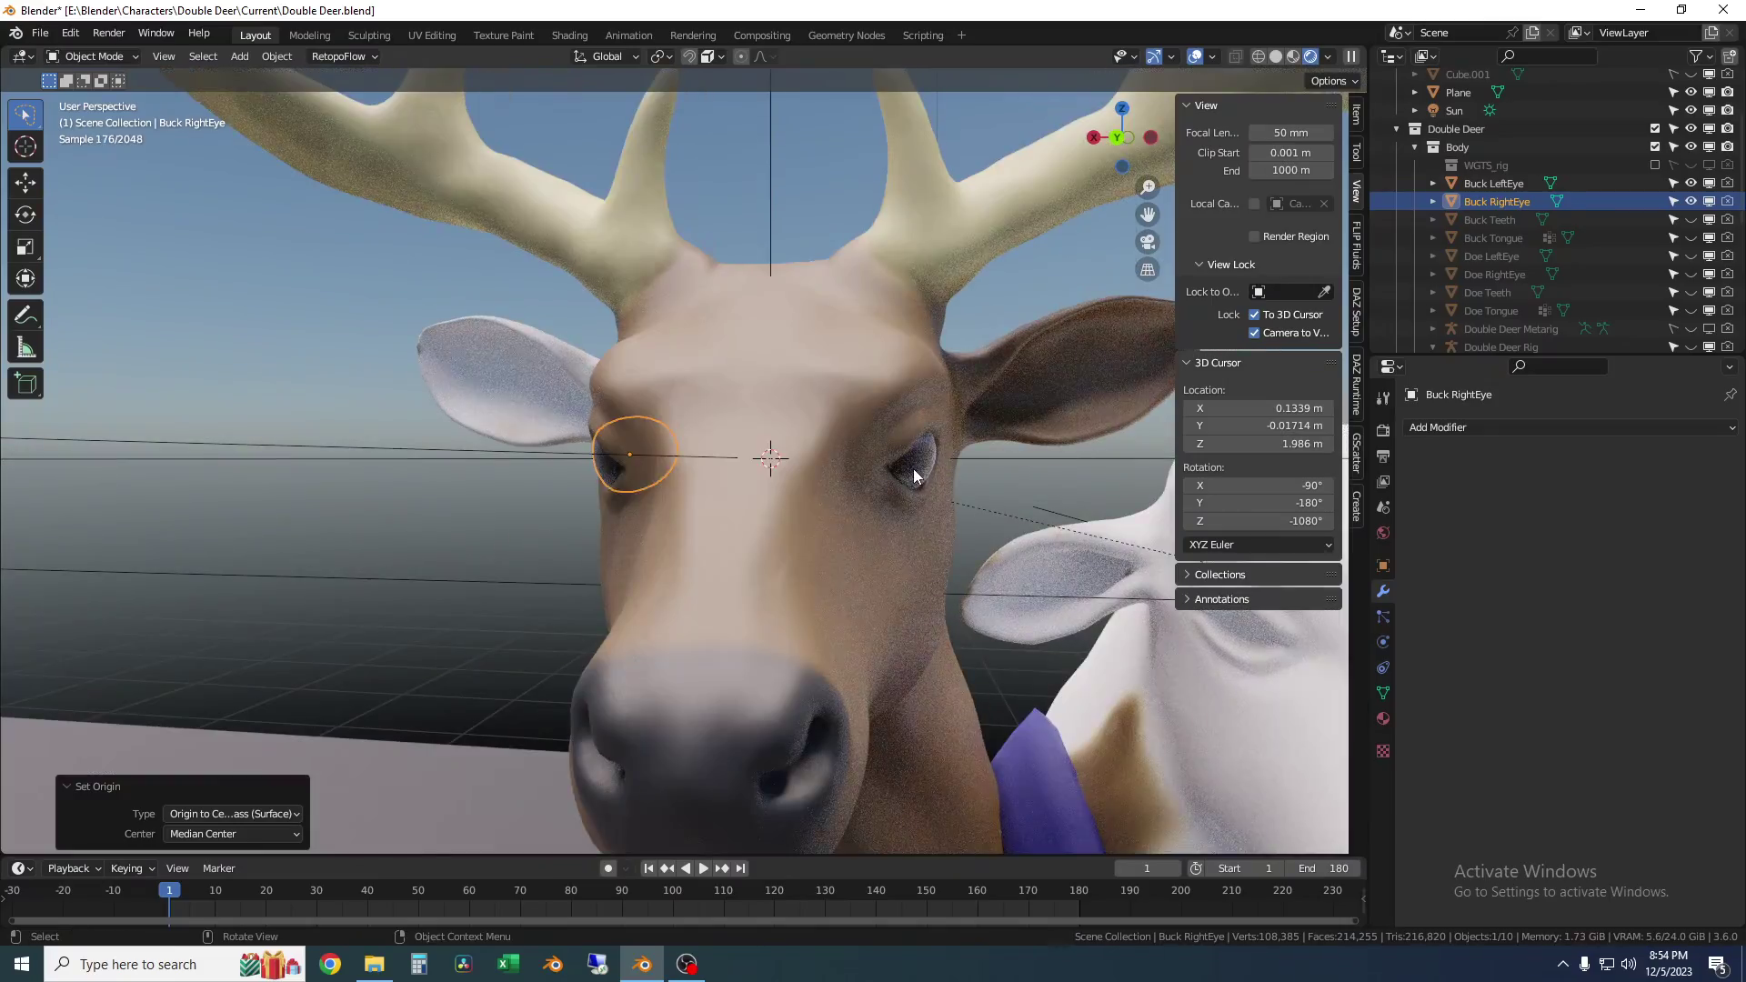
Check both eye origins by selecting each eye, then clear the selection
click(919, 465)
click(612, 472)
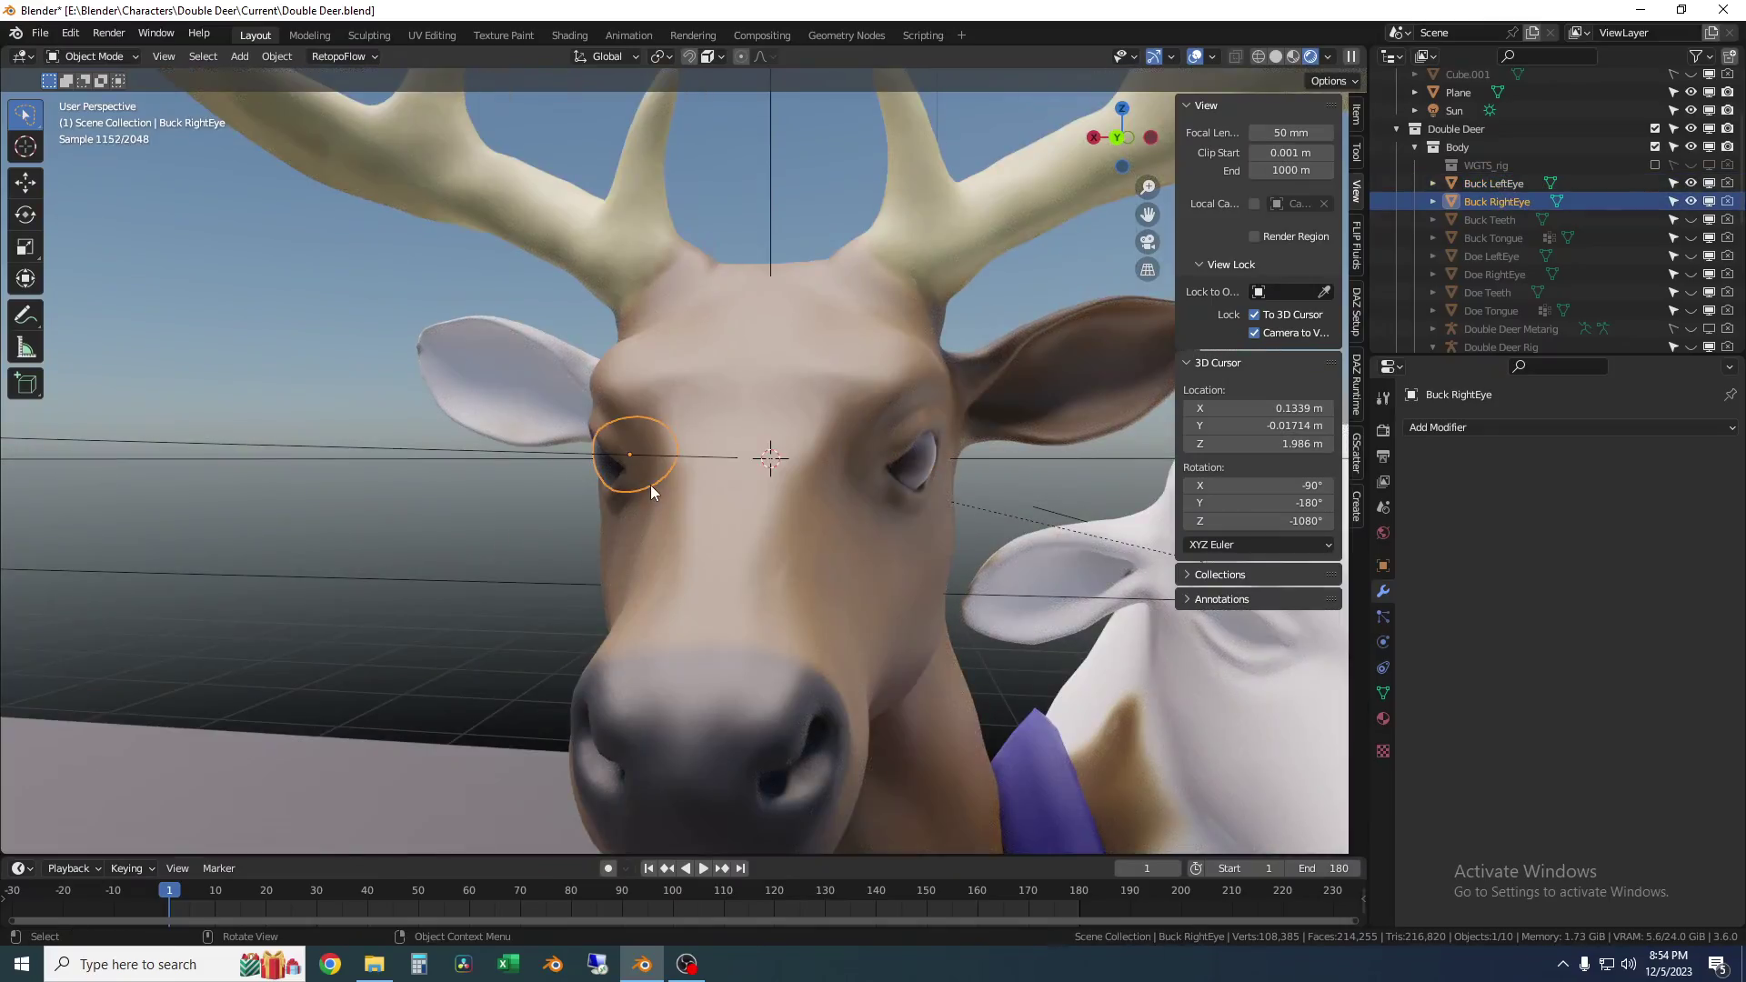
middle_drag(651, 485, 722, 482)
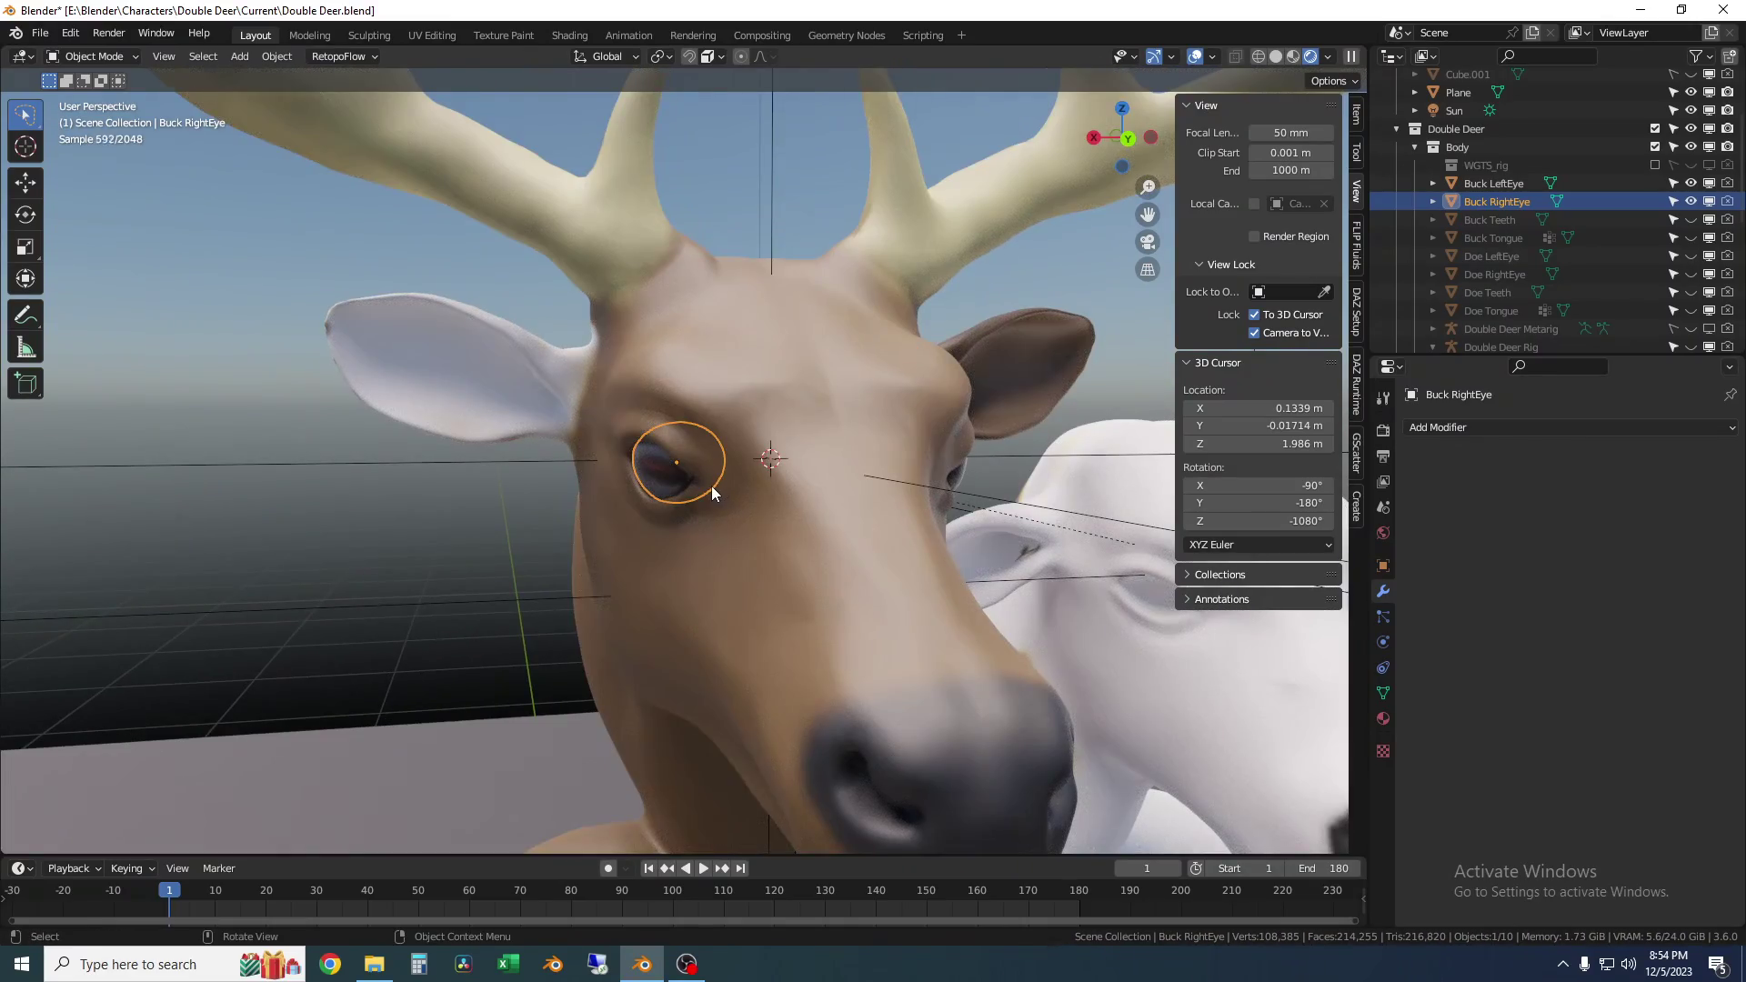
scroll(711, 488, down, 2)
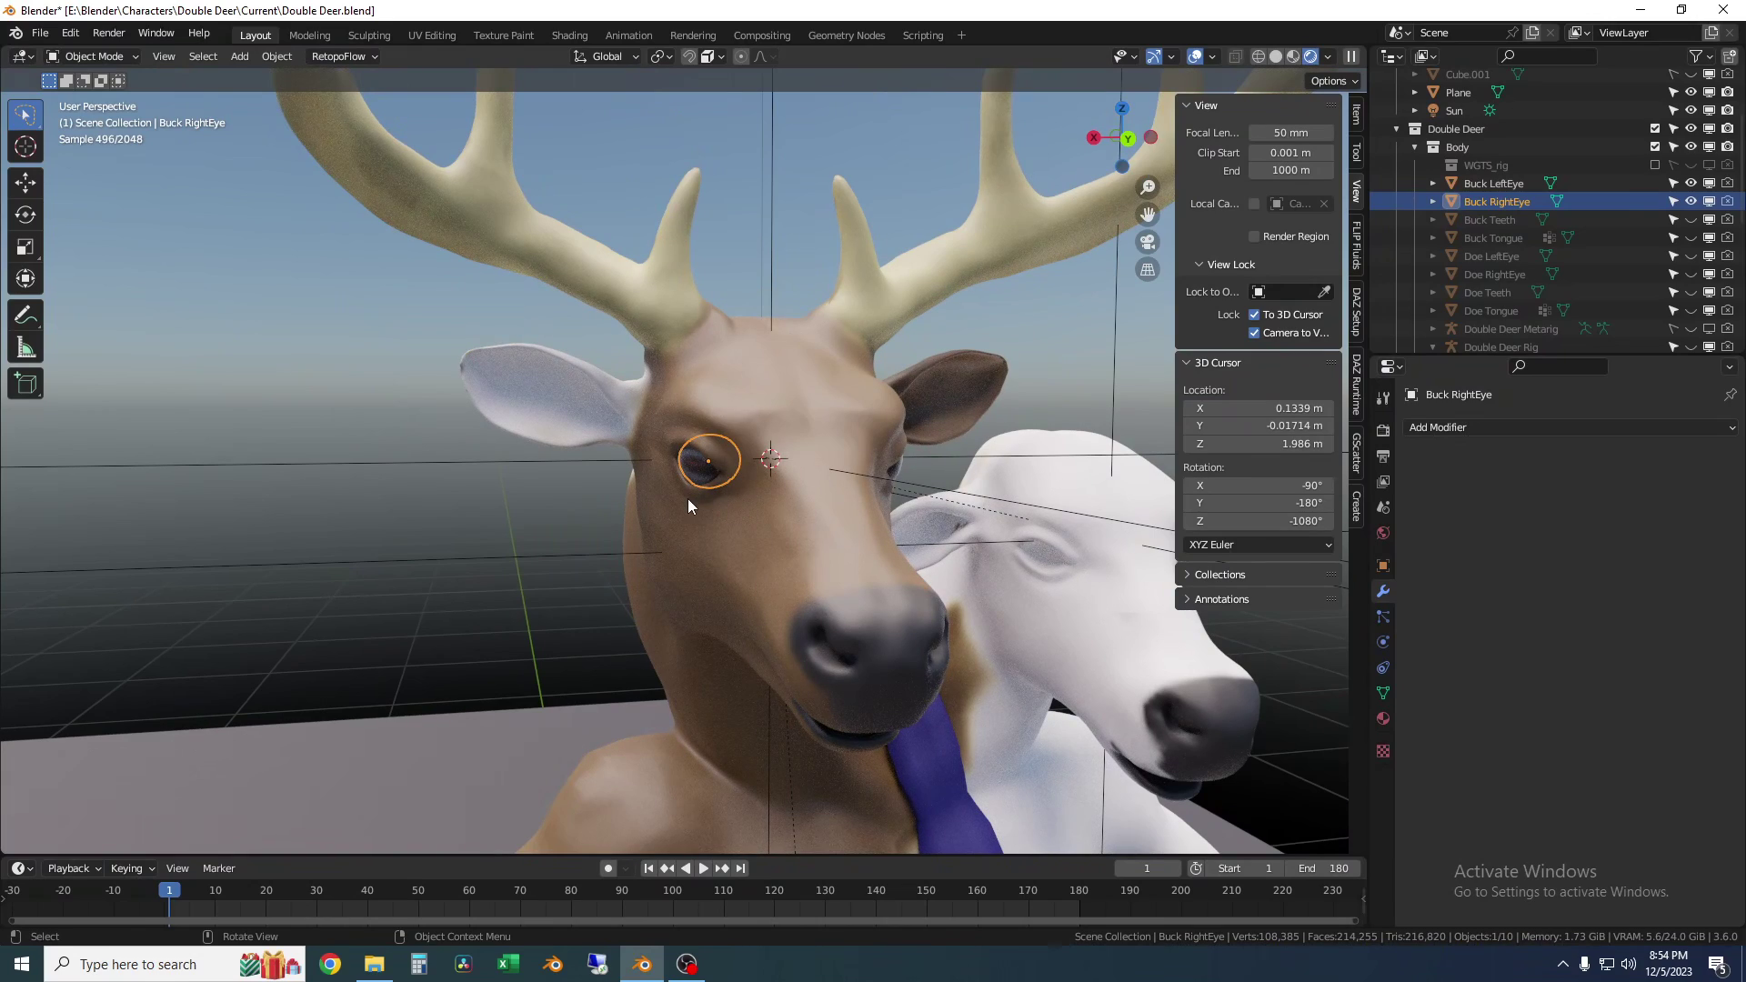
click(564, 516)
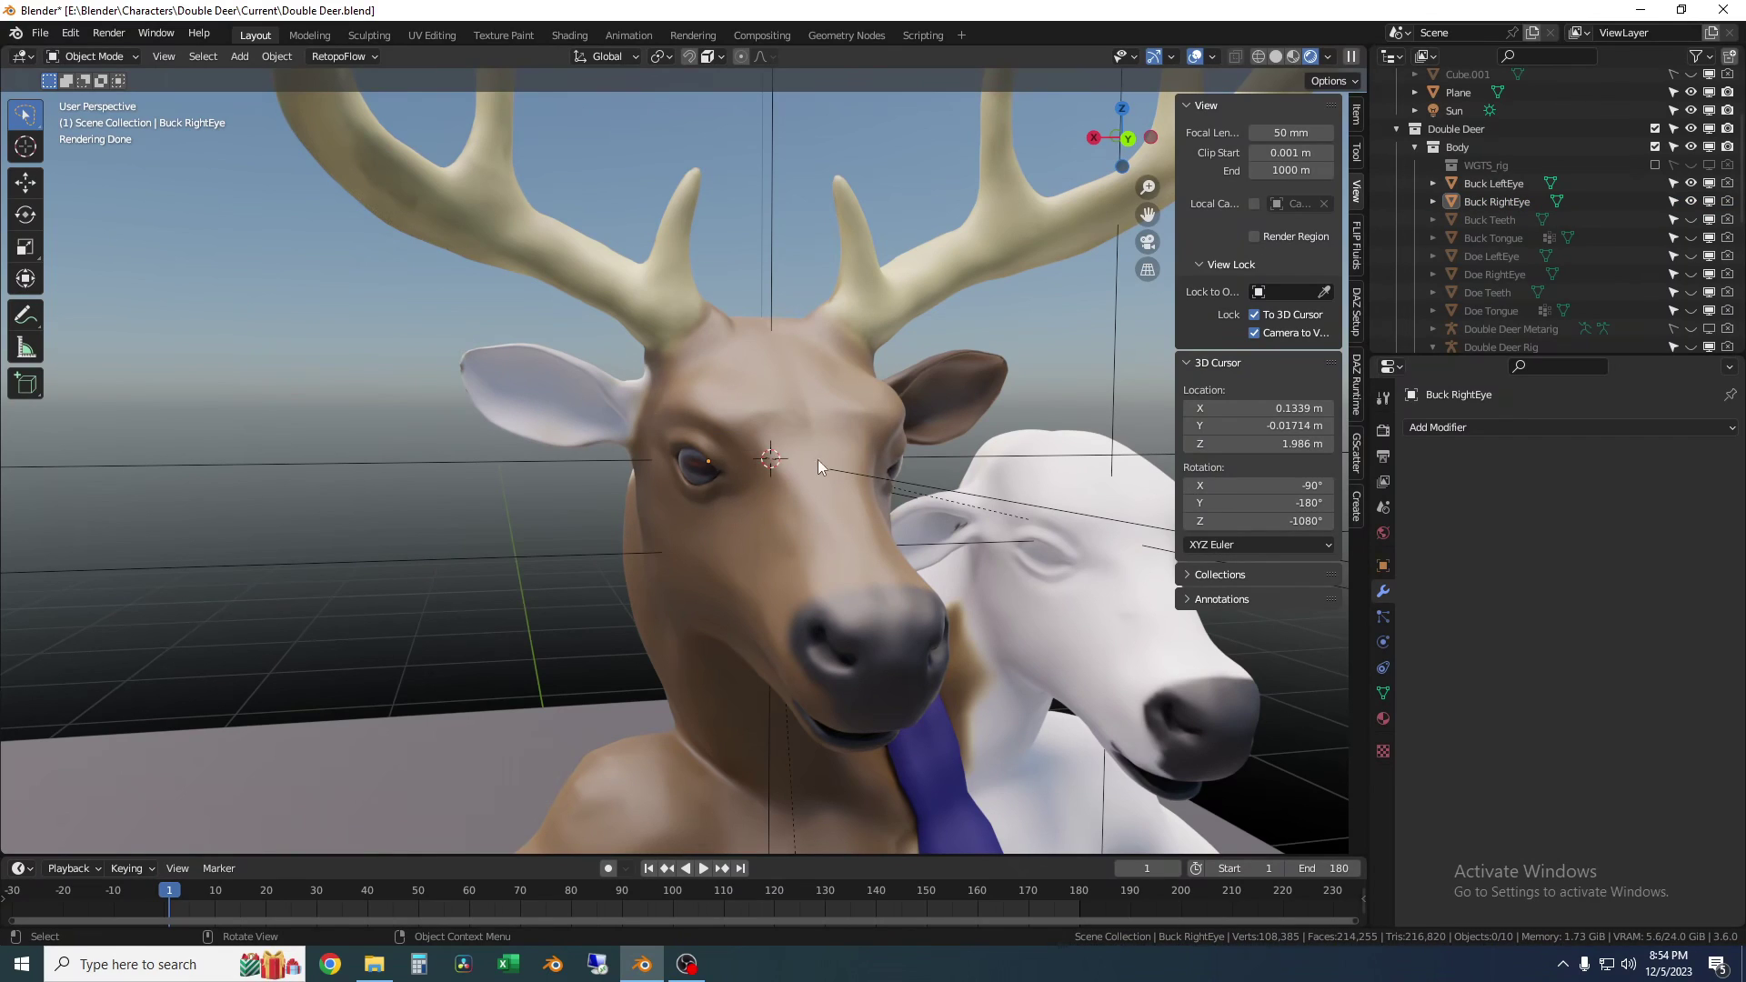
middle_drag(820, 464, 795, 485)
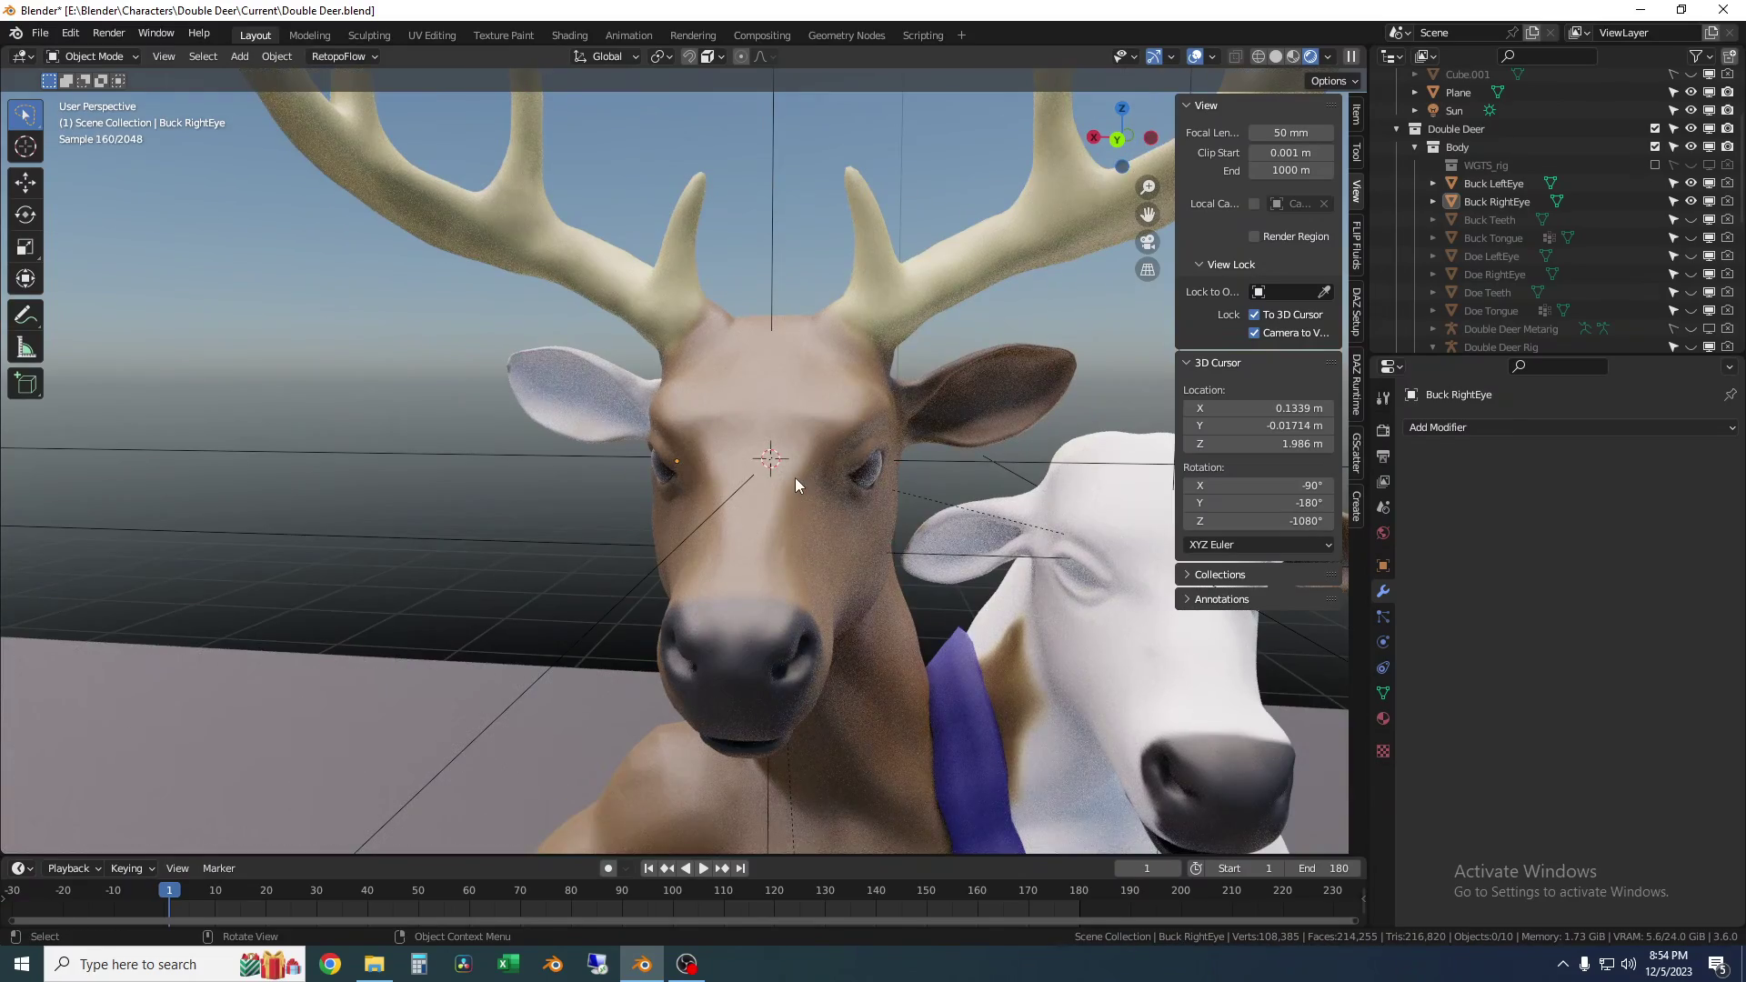